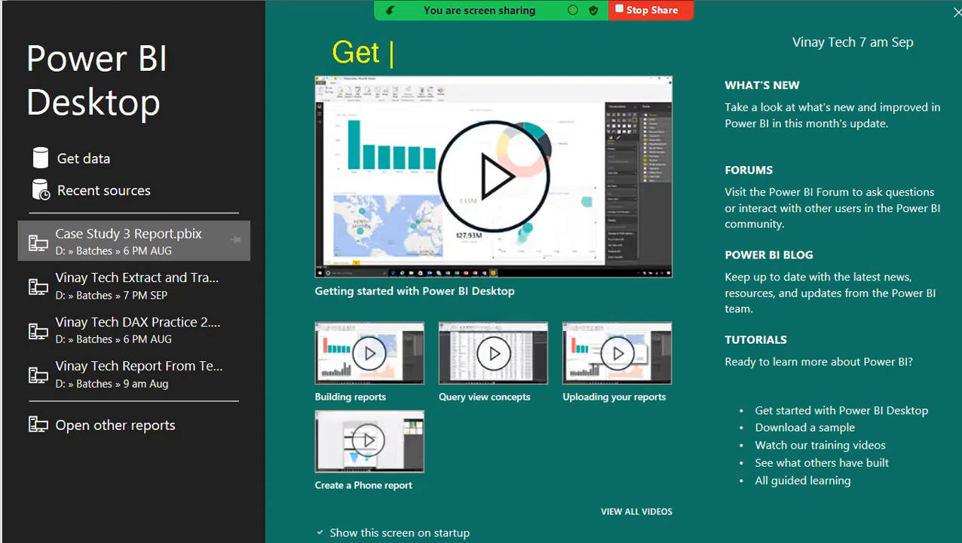
Step: Finish the on-screen note "Get started screen" and close the start screen
{"action": "type", "text": "ed screen"}
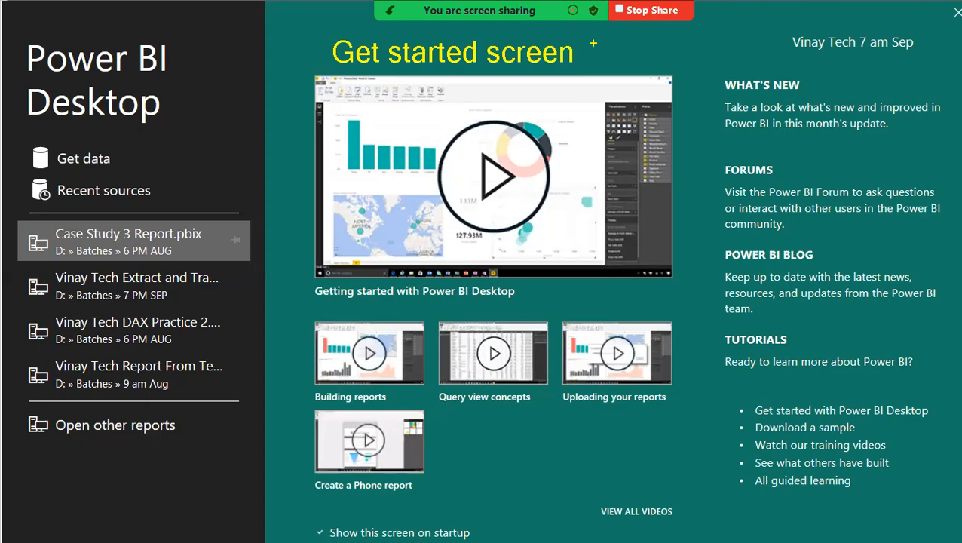
{"action": "left_click", "coordinate": [957, 12]}
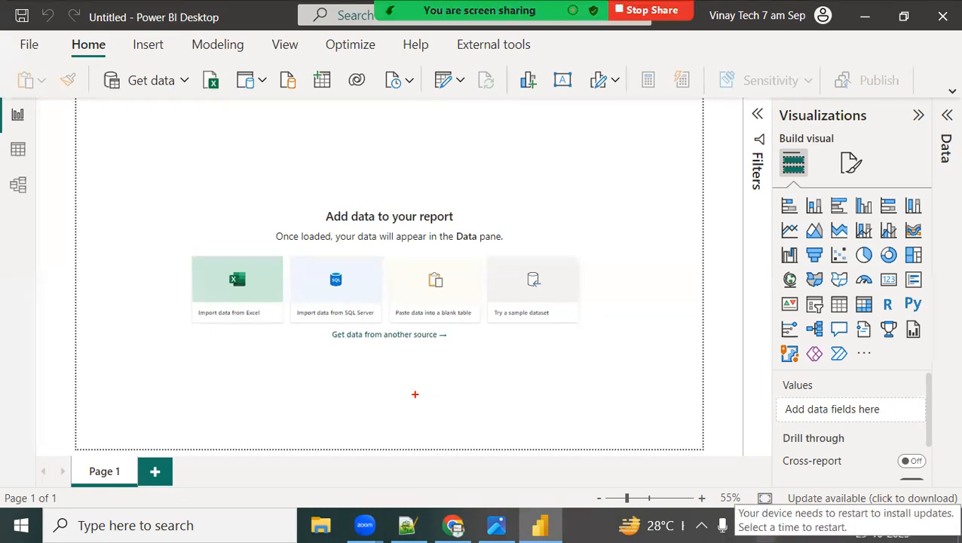
Step: Write the red annotation "This is the area where we work" below the Add data tiles on the report canvas
{"action": "left_click", "coordinate": [261, 361]}
{"action": "type", "text": "This is the a"}
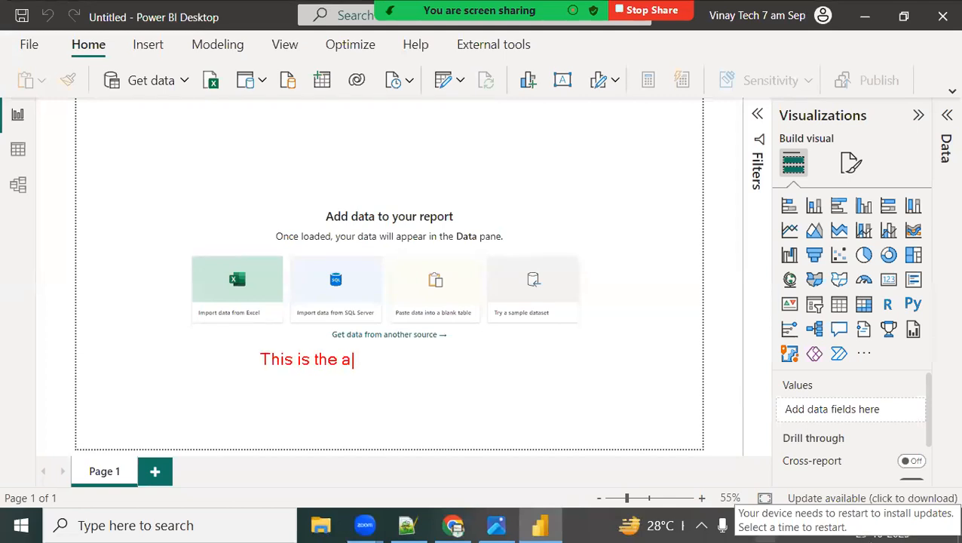
{"action": "type", "text": "rea where we "}
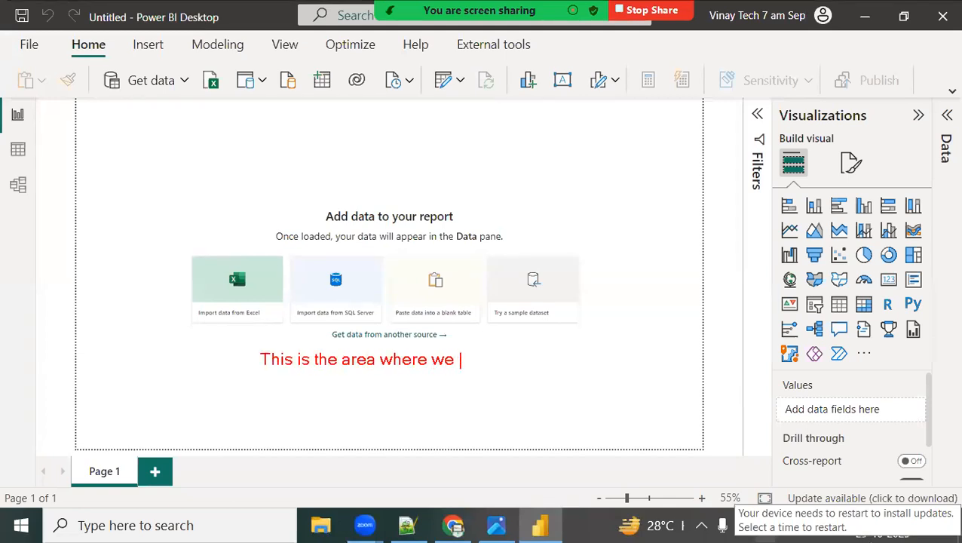
{"action": "type", "text": "work"}
{"action": "key", "text": "Return"}
Step: Add the annotation lines "--Color blind frinedly area[color blind people can work]" and "--SSBI area"
{"action": "type", "text": "--Color b"}
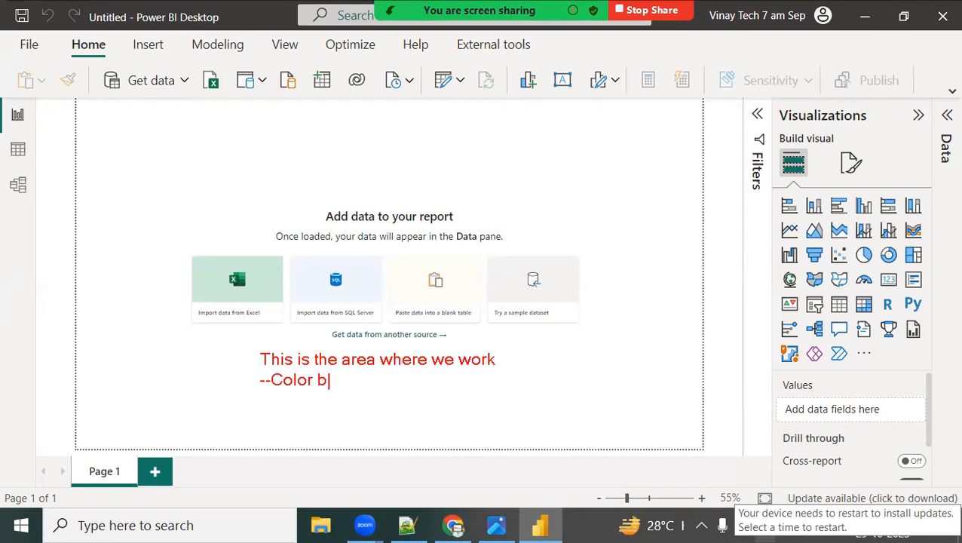
{"action": "type", "text": "lind frinedly"}
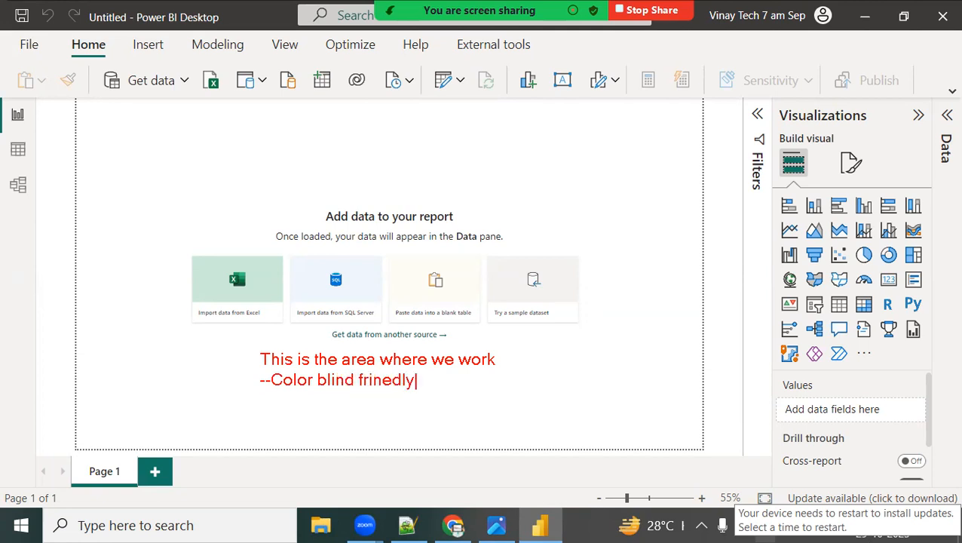
{"action": "type", "text": " area[color blind people can work]"}
{"action": "key", "text": "Return"}
{"action": "type", "text": "--SSBI area"}
{"action": "key", "text": "Return"}
Step: Add the workflow line "Data-->Extract->Transform->Model->Secure->Visuals->BI Data" to the annotation
{"action": "type", "text": "Data--"}
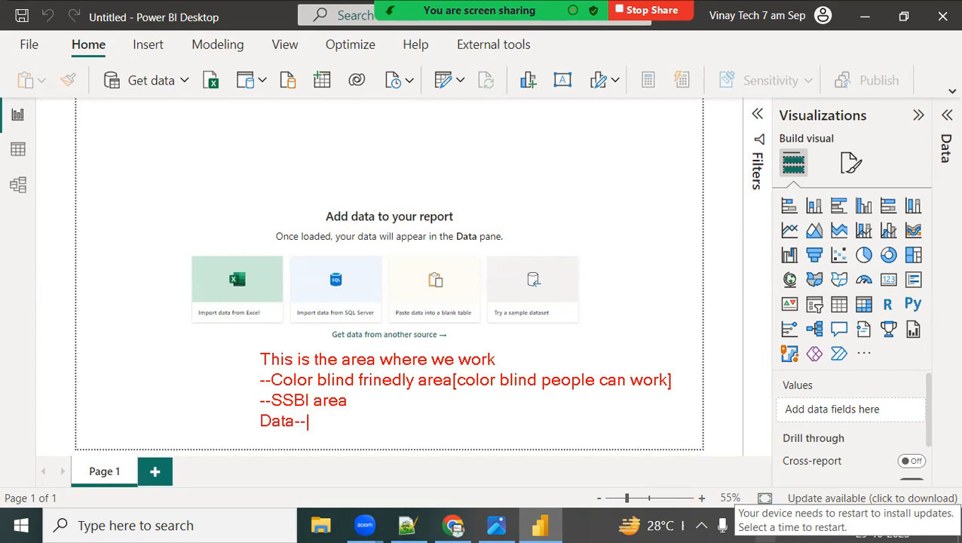
{"action": "type", "text": ">Extract"}
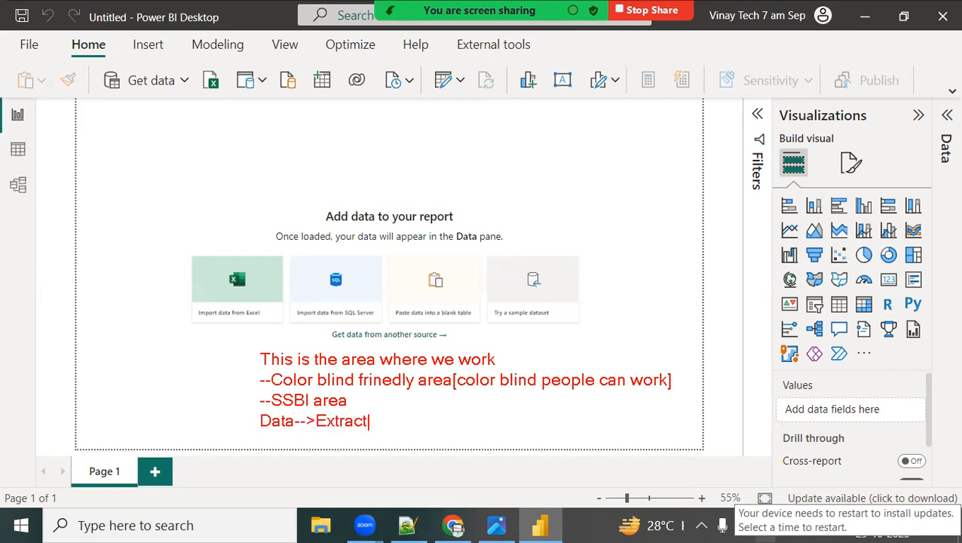
{"action": "type", "text": "->Transform->M"}
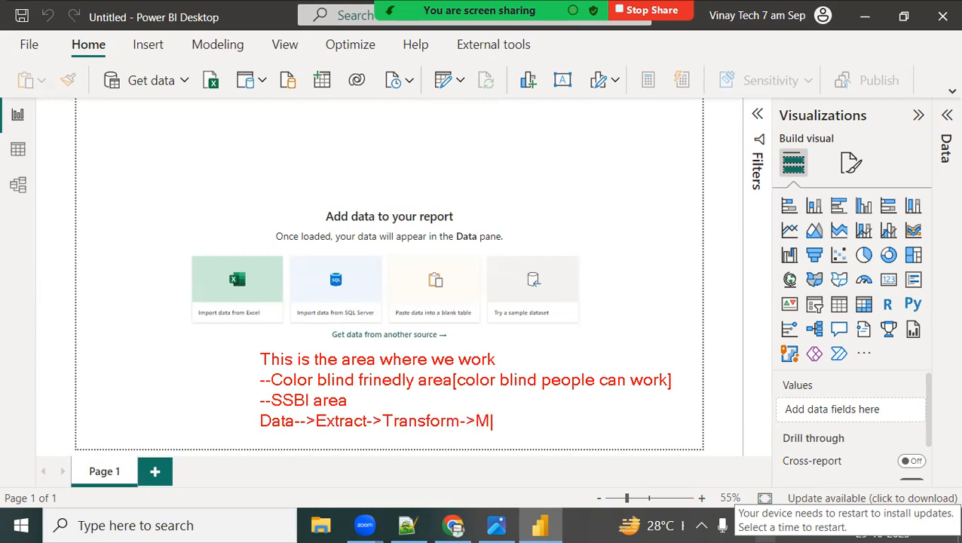
{"action": "type", "text": "odel->Secu"}
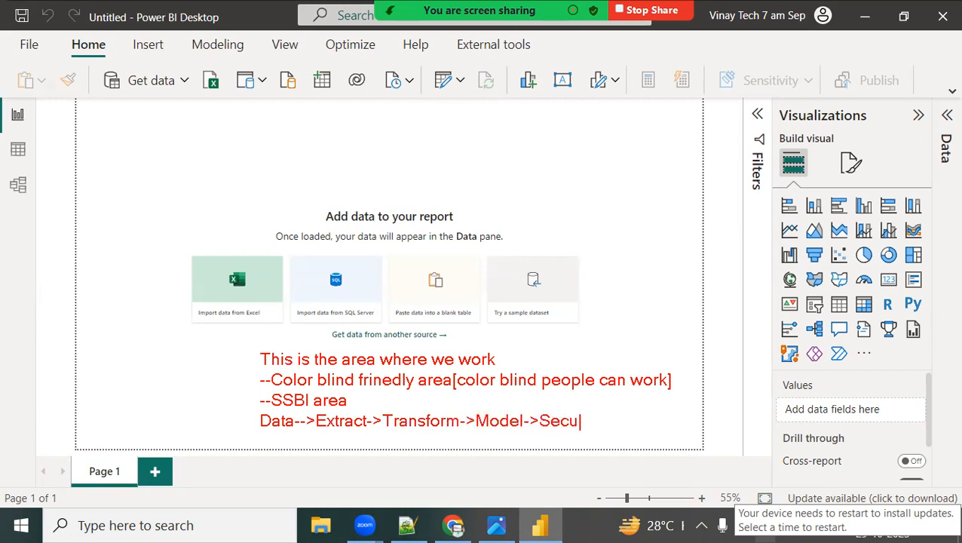
{"action": "type", "text": "re->Visuals->BI Data"}
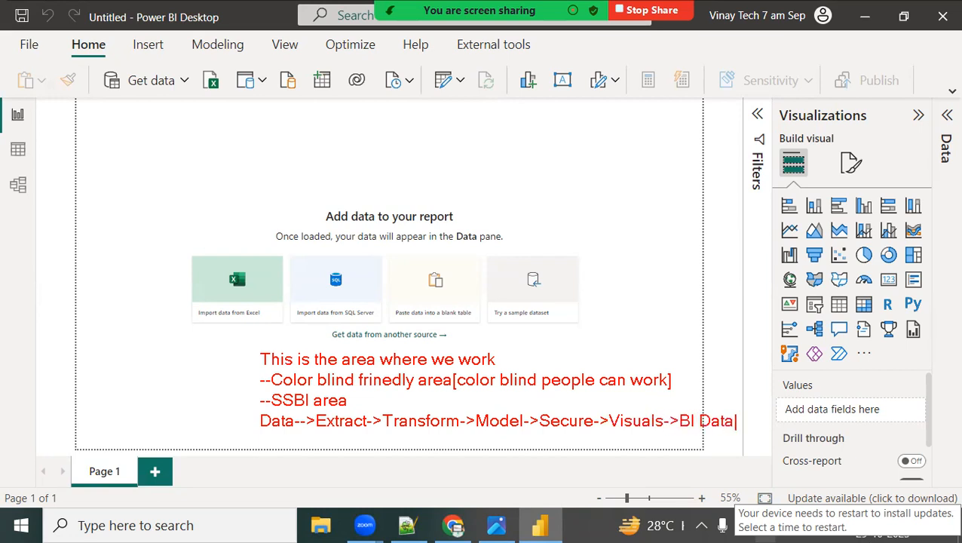
Step: Draw a red box around the stages Extract to Visuals and number them 1 to 5 underneath
{"action": "mouse_move", "coordinate": [317, 406]}
{"action": "left_mouse_down"}
{"action": "mouse_move", "coordinate": [400, 442]}
{"action": "mouse_move", "coordinate": [680, 443]}
{"action": "mouse_move", "coordinate": [677, 433]}
{"action": "left_mouse_up"}
{"action": "left_click_drag", "start_coordinate": [341, 440], "coordinate": [343, 450]}
{"action": "mouse_move", "coordinate": [397, 436]}
{"action": "left_mouse_down"}
{"action": "mouse_move", "coordinate": [399, 446]}
{"action": "mouse_move", "coordinate": [487, 459]}
{"action": "left_mouse_up"}
{"action": "mouse_move", "coordinate": [569, 442]}
{"action": "left_mouse_down"}
{"action": "mouse_move", "coordinate": [580, 453]}
{"action": "mouse_move", "coordinate": [575, 460]}
{"action": "left_mouse_up"}
{"action": "mouse_move", "coordinate": [642, 434]}
{"action": "left_mouse_down"}
{"action": "mouse_move", "coordinate": [639, 441]}
{"action": "mouse_move", "coordinate": [667, 434]}
{"action": "left_mouse_up"}
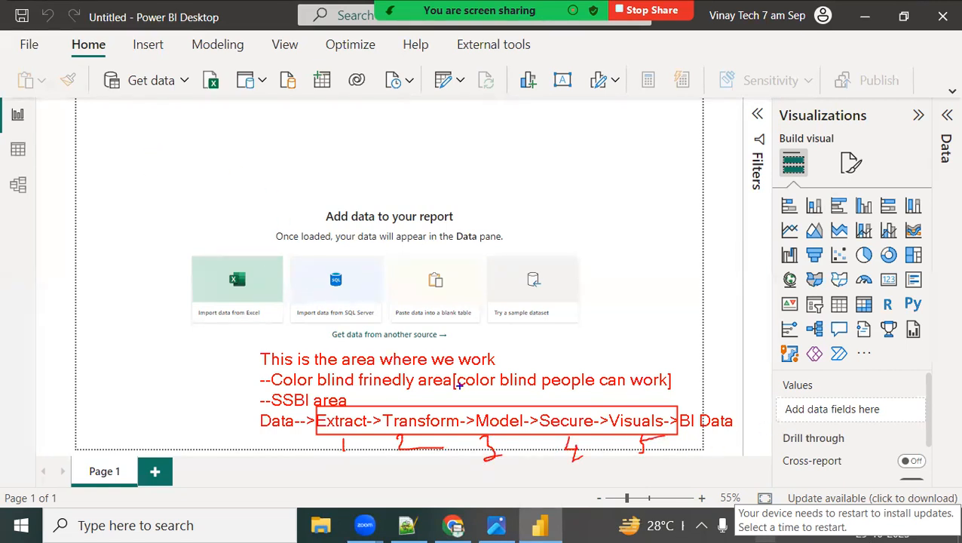
Step: Number the matching interface areas in blue: Get data 1, Transform data 2, Model view 3, Modeling 4 and the canvas 5
{"action": "left_click_drag", "start_coordinate": [161, 92], "coordinate": [162, 108]}
{"action": "left_click_drag", "start_coordinate": [454, 101], "coordinate": [472, 99]}
{"action": "left_click_drag", "start_coordinate": [241, 59], "coordinate": [253, 67]}
{"action": "left_click_drag", "start_coordinate": [248, 60], "coordinate": [247, 82]}
{"action": "mouse_move", "coordinate": [314, 160]}
{"action": "left_mouse_down"}
{"action": "mouse_move", "coordinate": [321, 191]}
{"action": "mouse_move", "coordinate": [326, 158]}
{"action": "mouse_move", "coordinate": [350, 184]}
{"action": "left_mouse_up"}
Step: Write the blue note "[Report Canvas] Visuals+Data+Concepts" beside the number 5 on the canvas
{"action": "type", "text": "[Repor"}
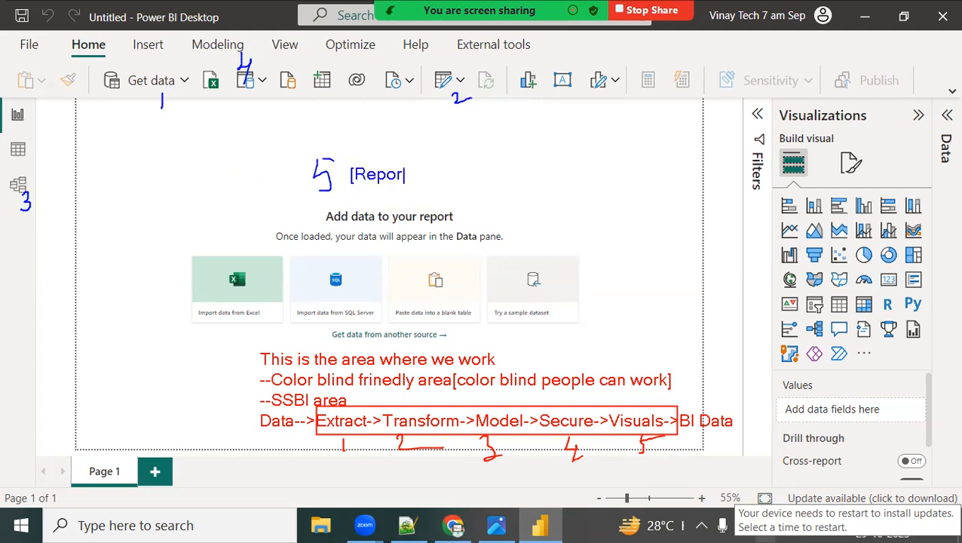
{"action": "type", "text": "t Canvas] "}
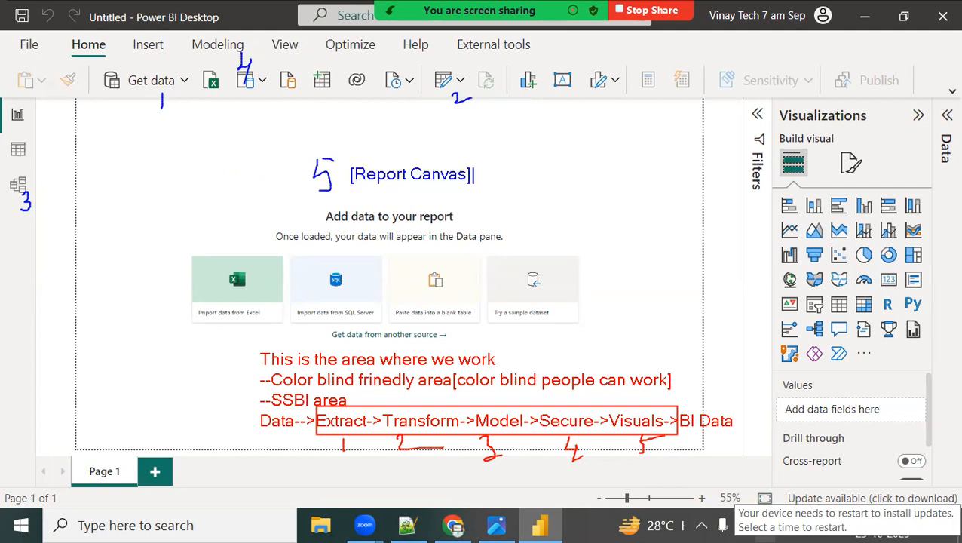
{"action": "type", "text": "Visuals+Data"}
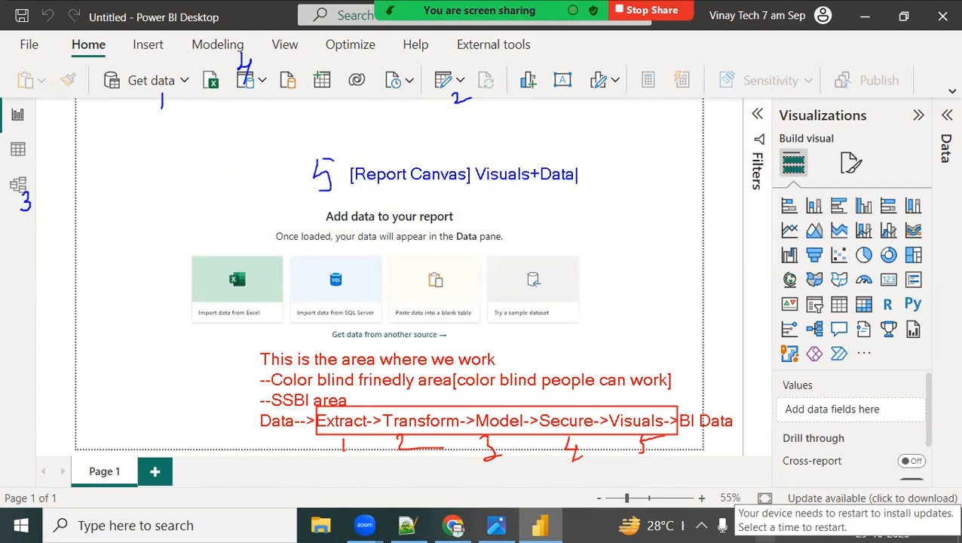
{"action": "type", "text": "+Concepts"}
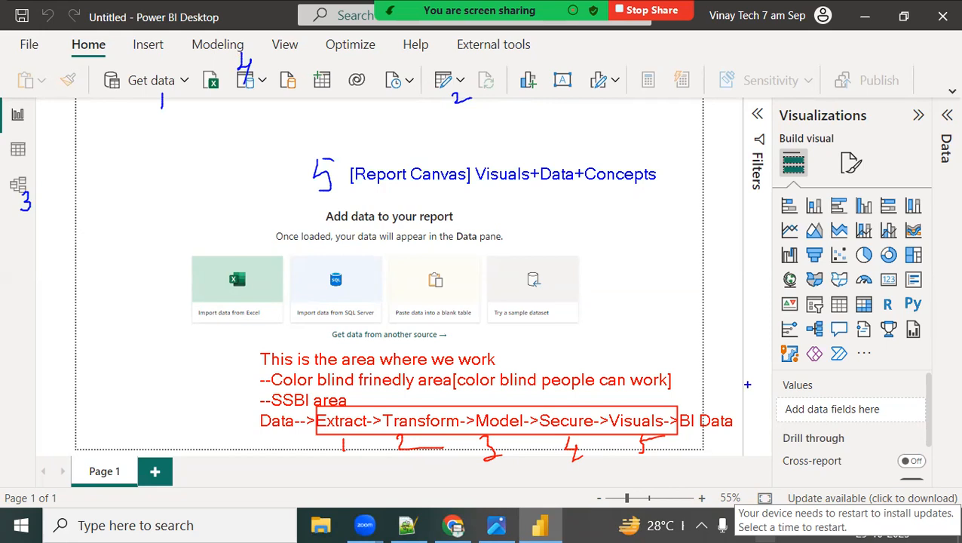
Step: Circle the Save icon and add handwritten labels to the report title, account, minimize, maximize and close controls
{"action": "left_click_drag", "start_coordinate": [9, 24], "coordinate": [52, 5]}
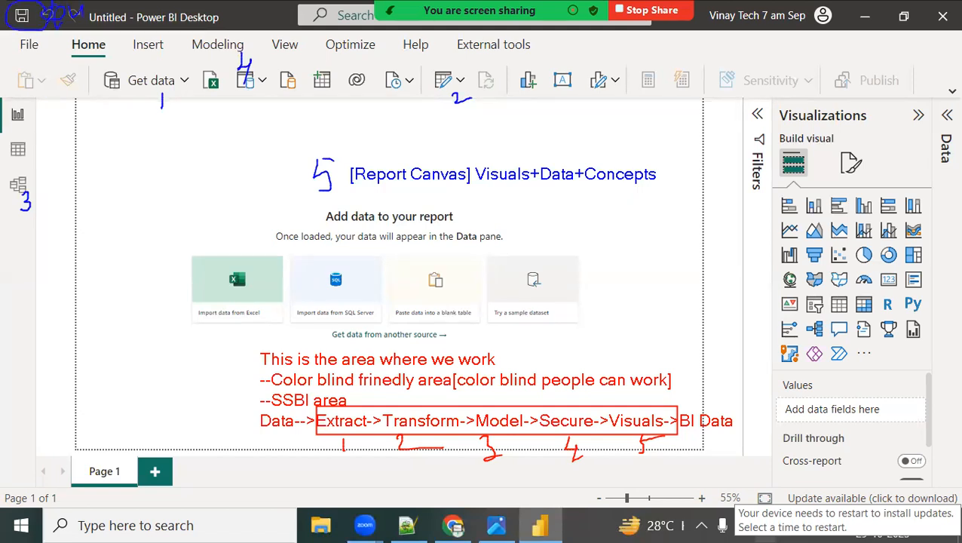
{"action": "mouse_move", "coordinate": [130, 19]}
{"action": "left_mouse_down"}
{"action": "mouse_move", "coordinate": [165, 3]}
{"action": "mouse_move", "coordinate": [208, 23]}
{"action": "left_mouse_up"}
{"action": "mouse_move", "coordinate": [775, 38]}
{"action": "left_mouse_down"}
{"action": "mouse_move", "coordinate": [763, 41]}
{"action": "mouse_move", "coordinate": [786, 37]}
{"action": "mouse_move", "coordinate": [792, 48]}
{"action": "mouse_move", "coordinate": [804, 38]}
{"action": "mouse_move", "coordinate": [815, 48]}
{"action": "left_mouse_up"}
{"action": "mouse_move", "coordinate": [868, 18]}
{"action": "left_mouse_down"}
{"action": "mouse_move", "coordinate": [866, 54]}
{"action": "mouse_move", "coordinate": [923, 57]}
{"action": "left_mouse_up"}
{"action": "left_click_drag", "start_coordinate": [943, 25], "coordinate": [952, 63]}
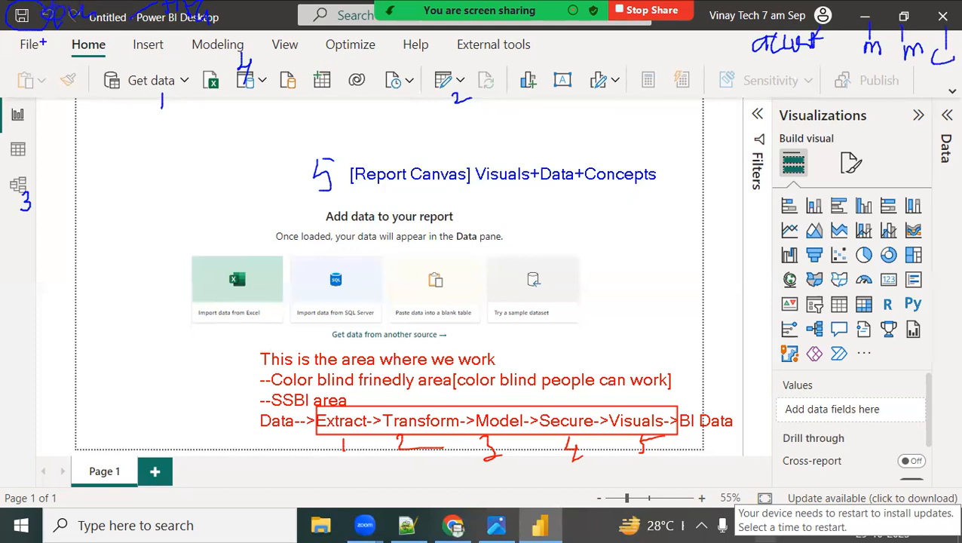
Step: Box the menu tabs with the label "Menu tabs", then circle Home and label it "Home ribbon"
{"action": "mouse_move", "coordinate": [10, 32]}
{"action": "left_mouse_down"}
{"action": "mouse_move", "coordinate": [475, 75]}
{"action": "mouse_move", "coordinate": [552, 65]}
{"action": "left_mouse_up"}
{"action": "left_click_drag", "start_coordinate": [562, 31], "coordinate": [562, 45]}
{"action": "type", "text": "Menu tabs"}
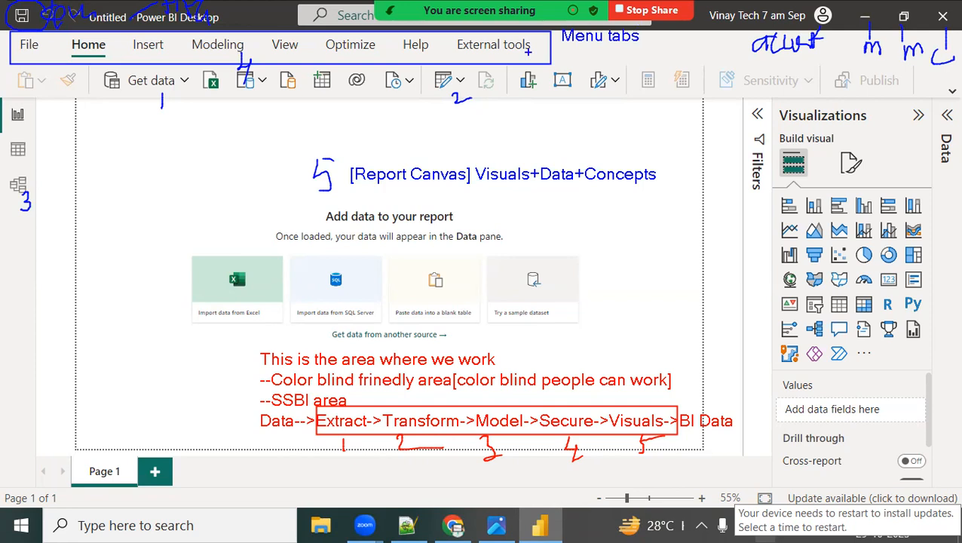
{"action": "mouse_move", "coordinate": [115, 36]}
{"action": "left_mouse_down"}
{"action": "mouse_move", "coordinate": [100, 30]}
{"action": "mouse_move", "coordinate": [63, 61]}
{"action": "mouse_move", "coordinate": [121, 33]}
{"action": "left_mouse_up"}
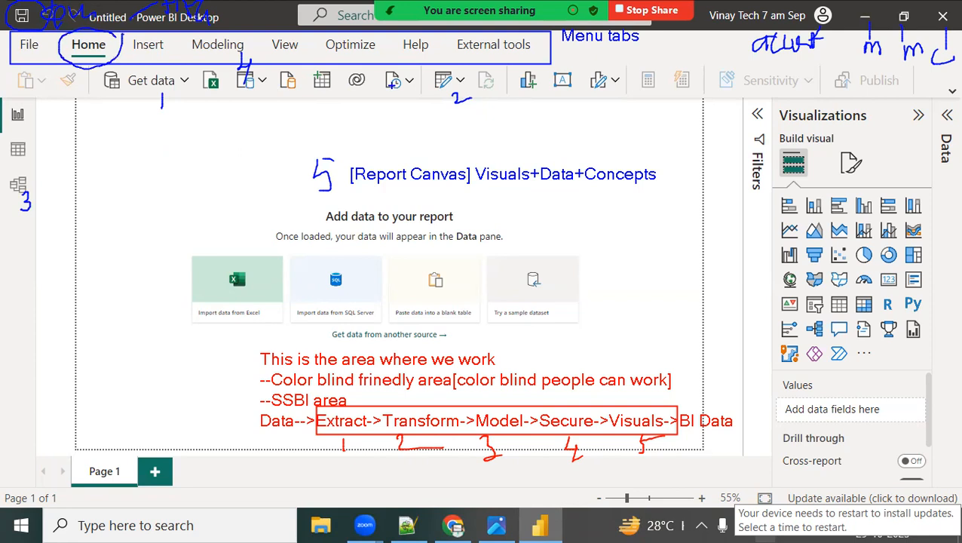
{"action": "left_click_drag", "start_coordinate": [564, 58], "coordinate": [564, 74]}
{"action": "type", "text": "Home ribbon"}
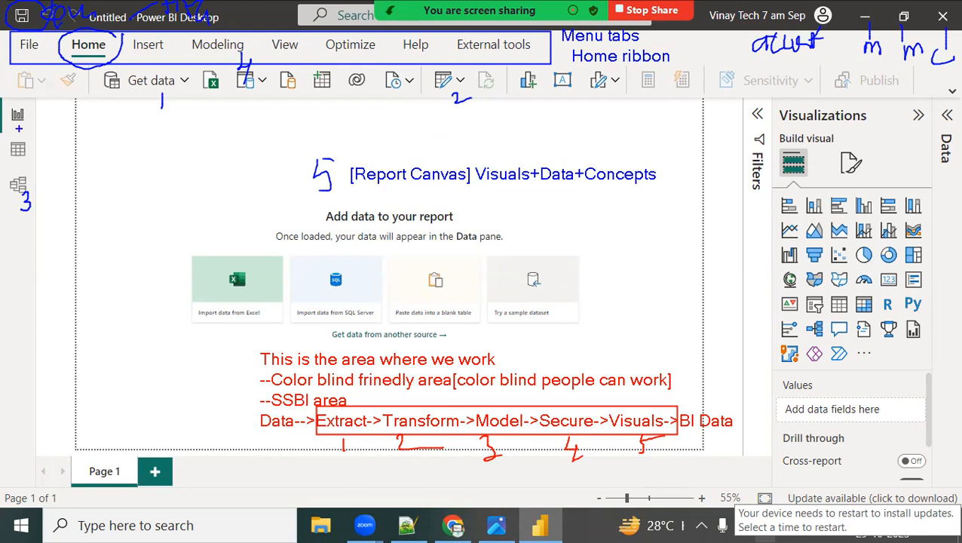
Step: Box the view icons as "Views" and draw an arrow labelled "Report view" from the report icon to the canvas
{"action": "mouse_move", "coordinate": [1, 96]}
{"action": "left_mouse_down"}
{"action": "mouse_move", "coordinate": [64, 119]}
{"action": "mouse_move", "coordinate": [37, 229]}
{"action": "left_mouse_up"}
{"action": "type", "text": "Views"}
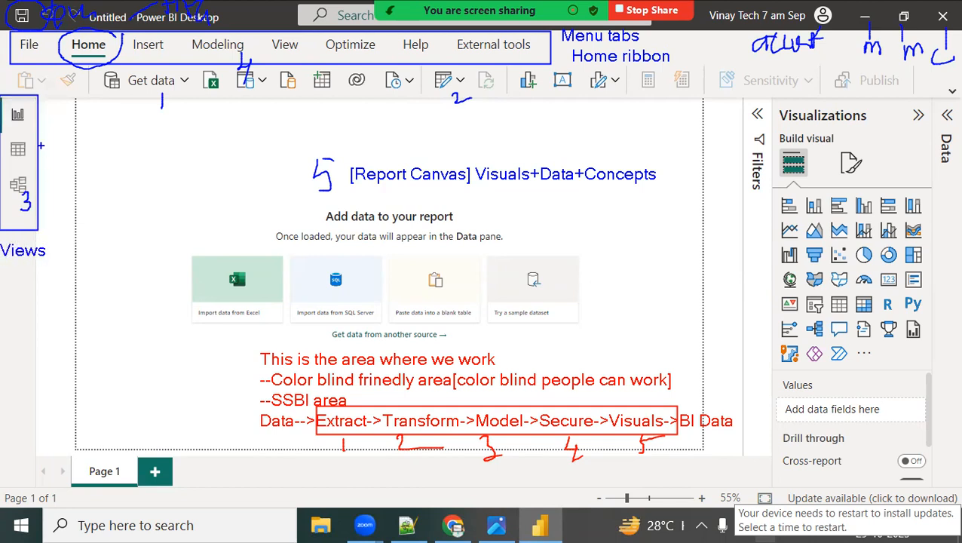
{"action": "mouse_move", "coordinate": [33, 115]}
{"action": "left_mouse_down"}
{"action": "mouse_move", "coordinate": [318, 149]}
{"action": "mouse_move", "coordinate": [312, 175]}
{"action": "left_mouse_up"}
{"action": "left_click", "coordinate": [206, 114]}
{"action": "type", "text": "Repo"}
{"action": "type", "text": "rt view"}
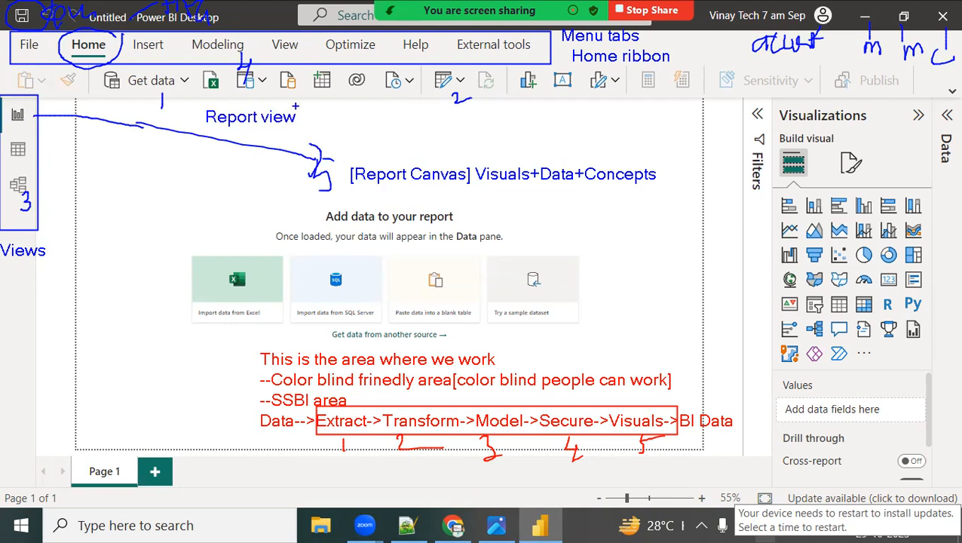
Step: Underline Visuals, Data and Concepts, and link the first two by arrows to the Visualizations and Data panes, each labelled "Pane"
{"action": "left_click_drag", "start_coordinate": [481, 194], "coordinate": [667, 184]}
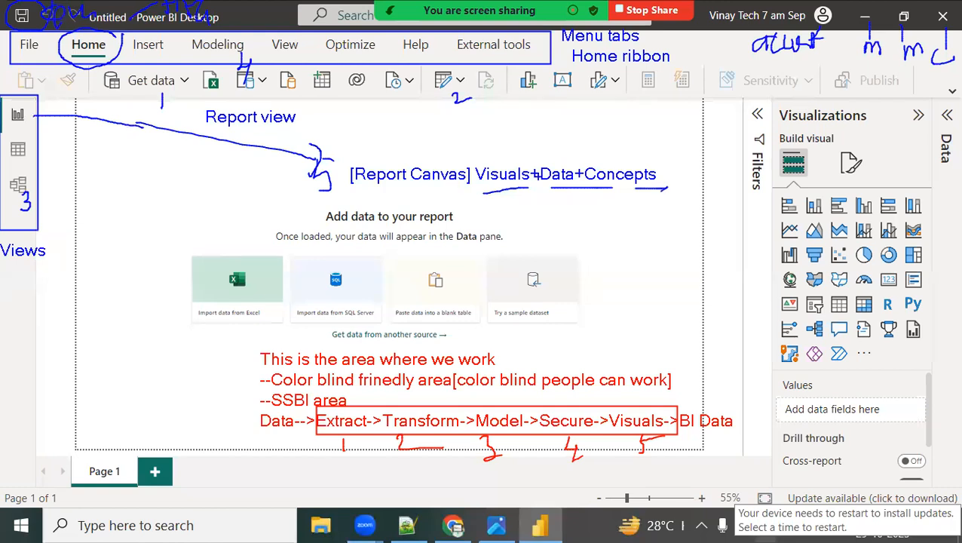
{"action": "mouse_move", "coordinate": [834, 123]}
{"action": "left_mouse_down"}
{"action": "mouse_move", "coordinate": [691, 89]}
{"action": "mouse_move", "coordinate": [516, 167]}
{"action": "left_mouse_up"}
{"action": "left_click_drag", "start_coordinate": [517, 165], "coordinate": [566, 158]}
{"action": "type", "text": "Panel"}
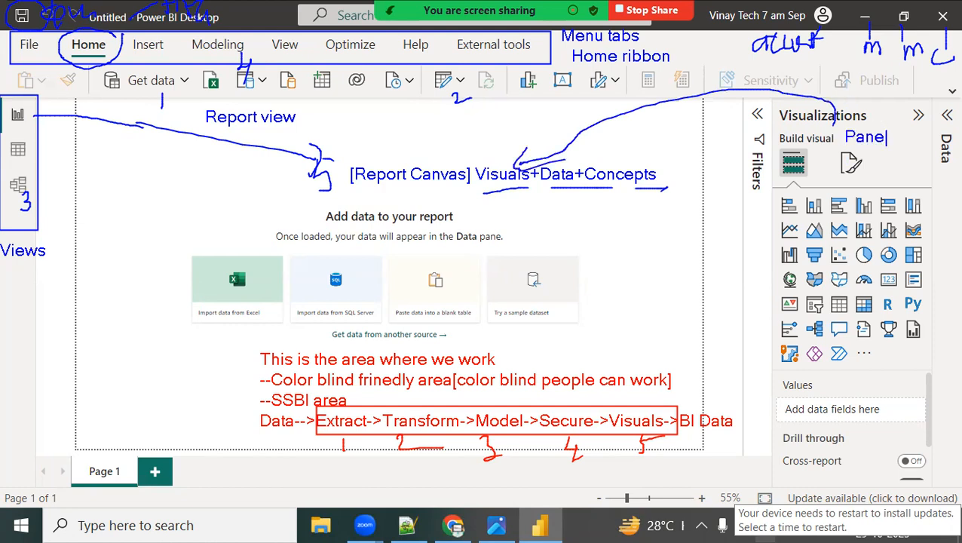
{"action": "key", "text": "BackSpace"}
{"action": "mouse_move", "coordinate": [953, 197]}
{"action": "left_mouse_down"}
{"action": "mouse_move", "coordinate": [689, 260]}
{"action": "mouse_move", "coordinate": [566, 196]}
{"action": "mouse_move", "coordinate": [675, 199]}
{"action": "left_mouse_up"}
{"action": "mouse_move", "coordinate": [947, 171]}
{"action": "left_mouse_down"}
{"action": "mouse_move", "coordinate": [942, 189]}
{"action": "mouse_move", "coordinate": [959, 175]}
{"action": "left_mouse_up"}
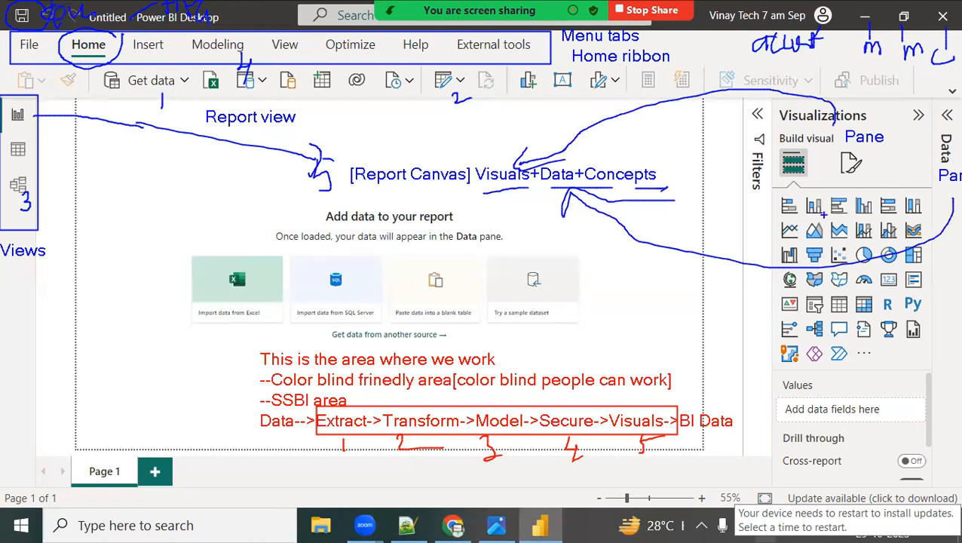
Step: Point an arrow from the table icon to the note "Data view[ See the data"
{"action": "mouse_move", "coordinate": [29, 150]}
{"action": "left_mouse_down"}
{"action": "mouse_move", "coordinate": [86, 165]}
{"action": "mouse_move", "coordinate": [82, 177]}
{"action": "mouse_move", "coordinate": [106, 171]}
{"action": "left_mouse_up"}
{"action": "type", "text": "ata view"}
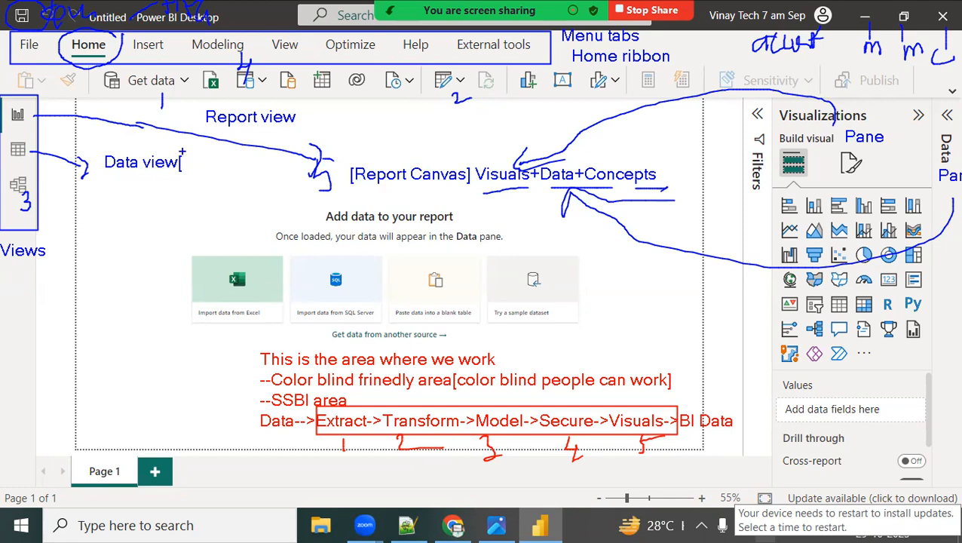
{"action": "type", "text": "See the data"}
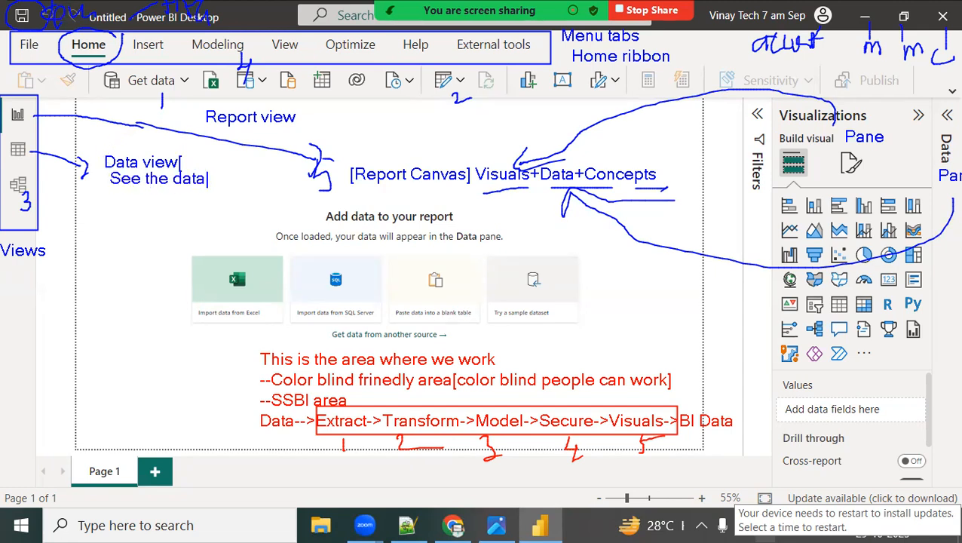
Step: Draw a line from the model icon to the note "Model view: Relationship view" with "relations provided" underneath
{"action": "left_click_drag", "start_coordinate": [33, 186], "coordinate": [78, 205]}
{"action": "type", "text": "Model vi"}
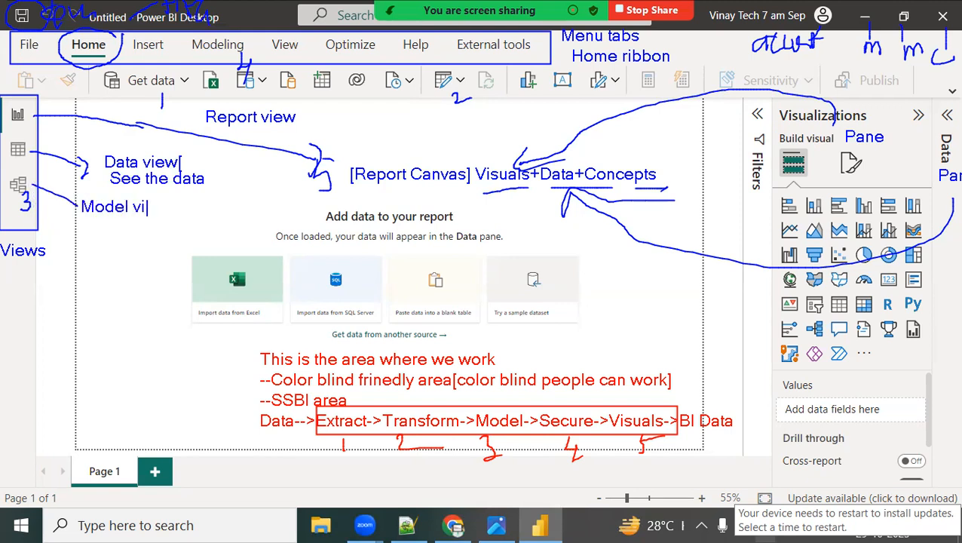
{"action": "type", "text": "ew: Relation"}
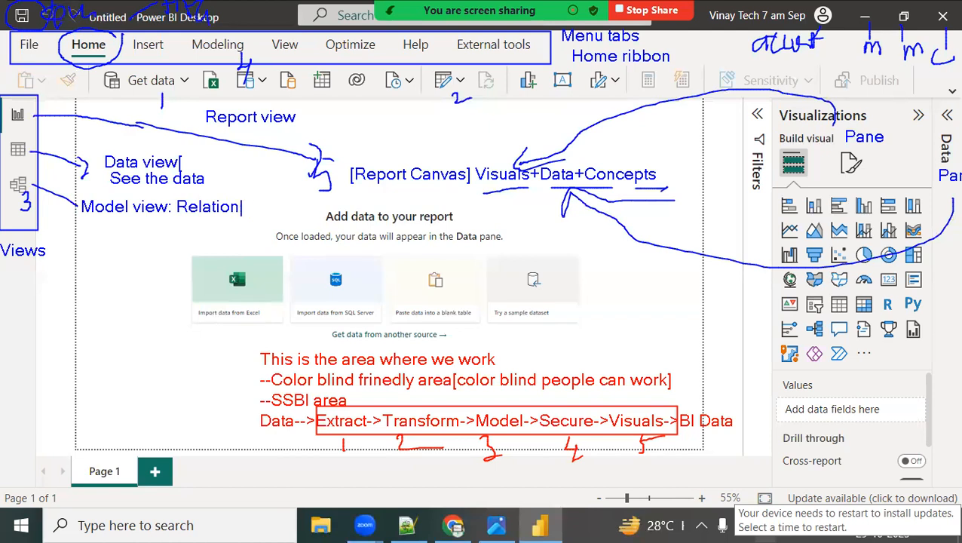
{"action": "type", "text": "ship view"}
{"action": "key", "text": "Return"}
{"action": "type", "text": "relatio"}
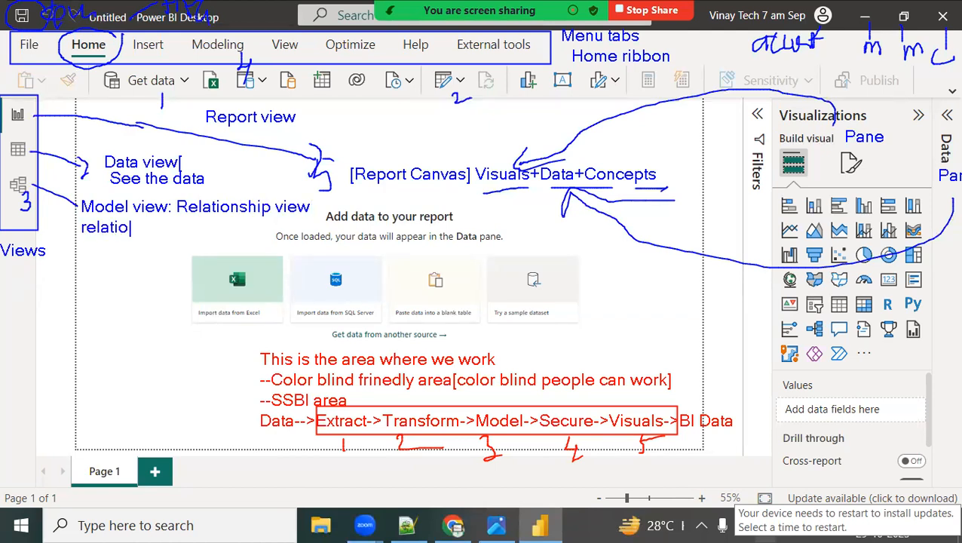
{"action": "type", "text": "ns provided"}
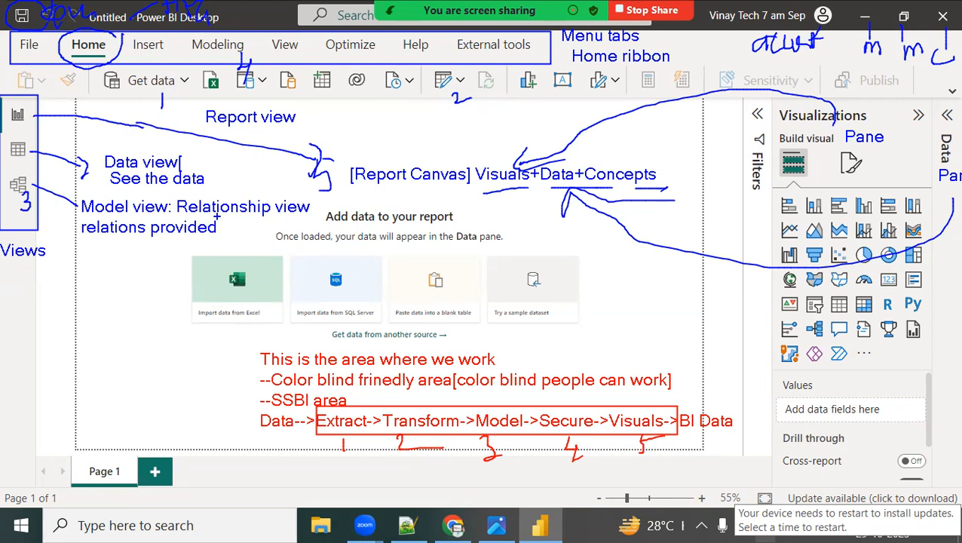
Step: Circle the page tabs and annotate the new-page control with "click plus to create pages"
{"action": "mouse_move", "coordinate": [197, 461]}
{"action": "left_mouse_down"}
{"action": "mouse_move", "coordinate": [56, 481]}
{"action": "mouse_move", "coordinate": [193, 510]}
{"action": "mouse_move", "coordinate": [189, 446]}
{"action": "mouse_move", "coordinate": [219, 487]}
{"action": "left_mouse_up"}
{"action": "type", "text": "tclick plus to create pages"}
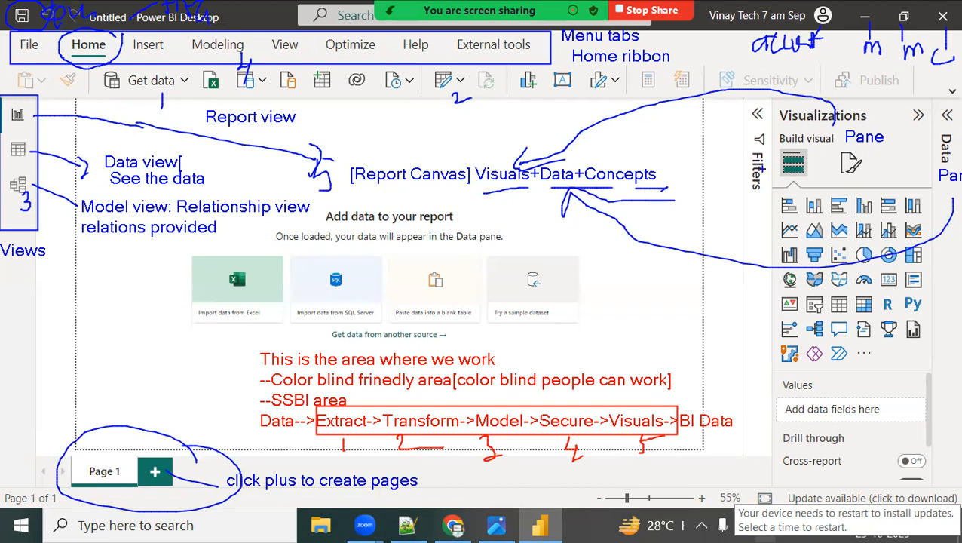
Step: Circle and mark the Filters pane, then stop the screen share
{"action": "mouse_move", "coordinate": [763, 103]}
{"action": "left_mouse_down"}
{"action": "mouse_move", "coordinate": [733, 150]}
{"action": "mouse_move", "coordinate": [767, 114]}
{"action": "left_mouse_up"}
{"action": "left_click_drag", "start_coordinate": [757, 149], "coordinate": [756, 223]}
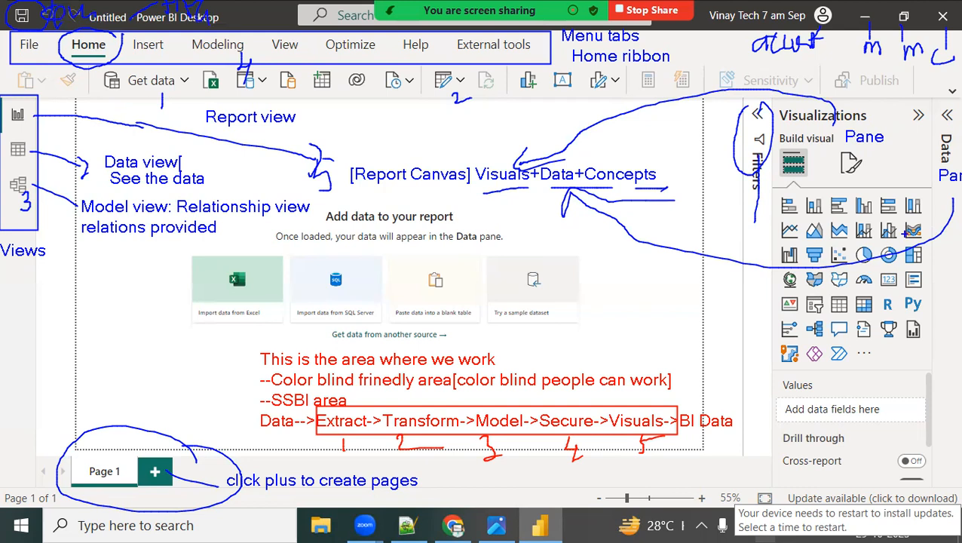
{"action": "key", "text": "alt+s"}
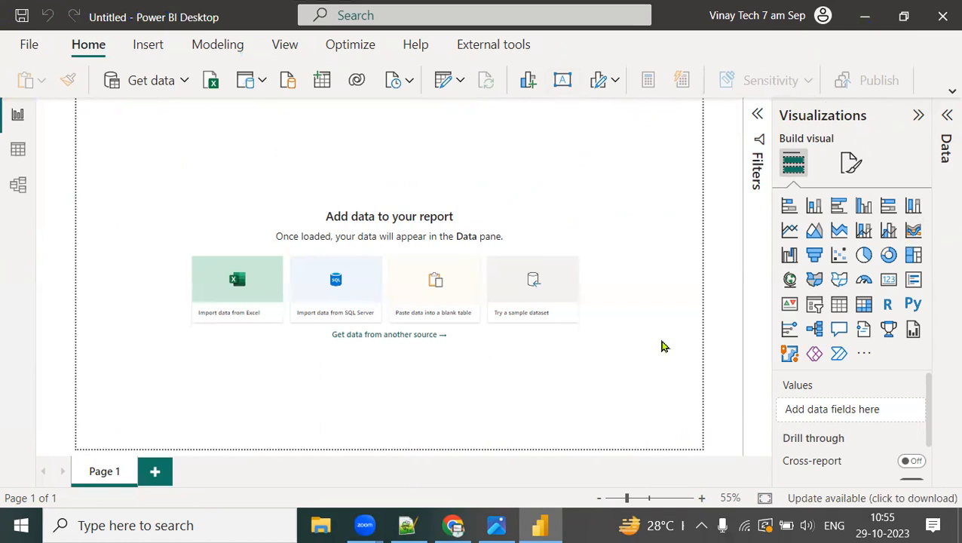
Step: In File Explorer, open GENERAL FILES FOR PRACTICE inside VINAYTECH_POWER BI_FILES_DATABASES_BACKUP_RESTORE_DOC on Local Disk (D:)
{"action": "left_click", "coordinate": [319, 525]}
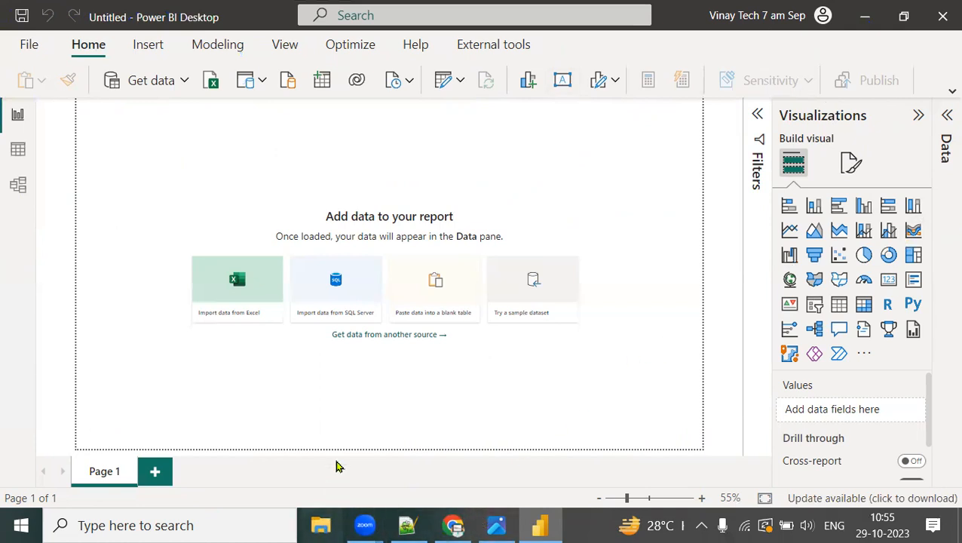
{"action": "scroll", "coordinate": [121, 377], "scroll_direction": "down", "scroll_amount": 2}
{"action": "scroll", "coordinate": [128, 390], "scroll_direction": "down", "scroll_amount": 2}
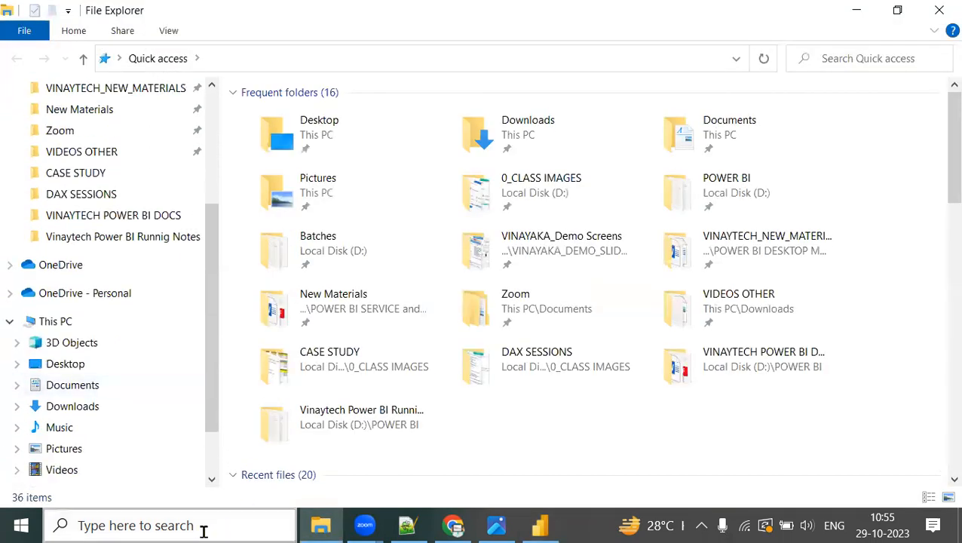
{"action": "scroll", "coordinate": [165, 352], "scroll_direction": "down", "scroll_amount": 2}
{"action": "left_click", "coordinate": [109, 433]}
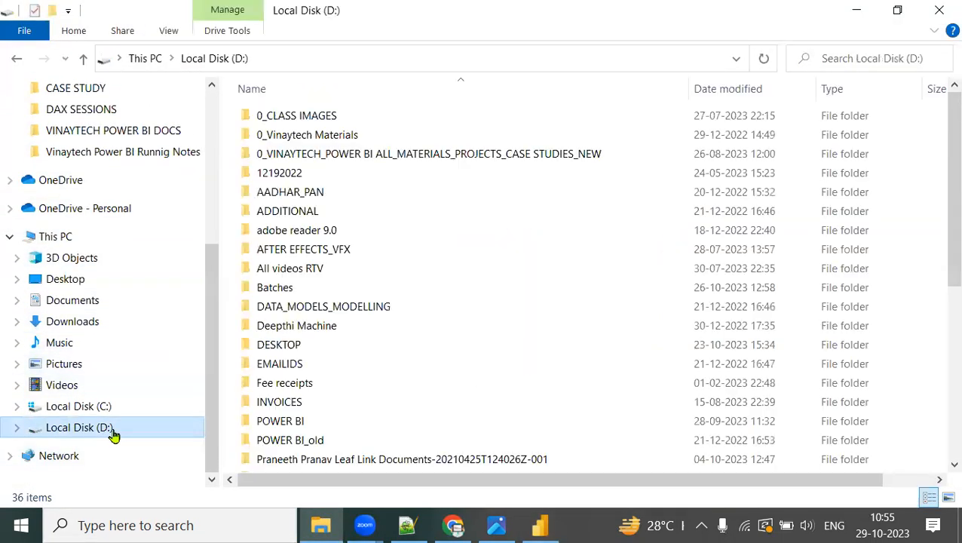
{"action": "scroll", "coordinate": [641, 441], "scroll_direction": "down", "scroll_amount": 5}
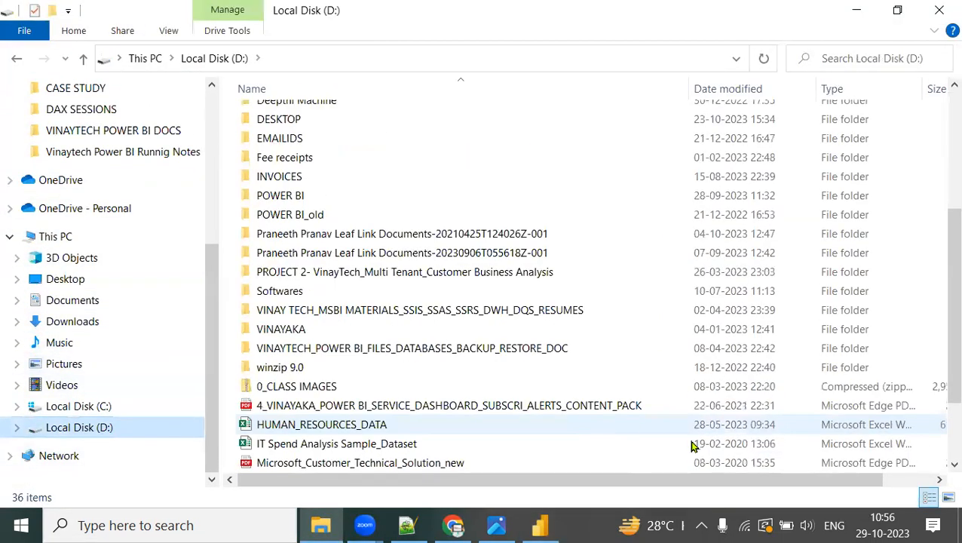
{"action": "double_click", "coordinate": [492, 353]}
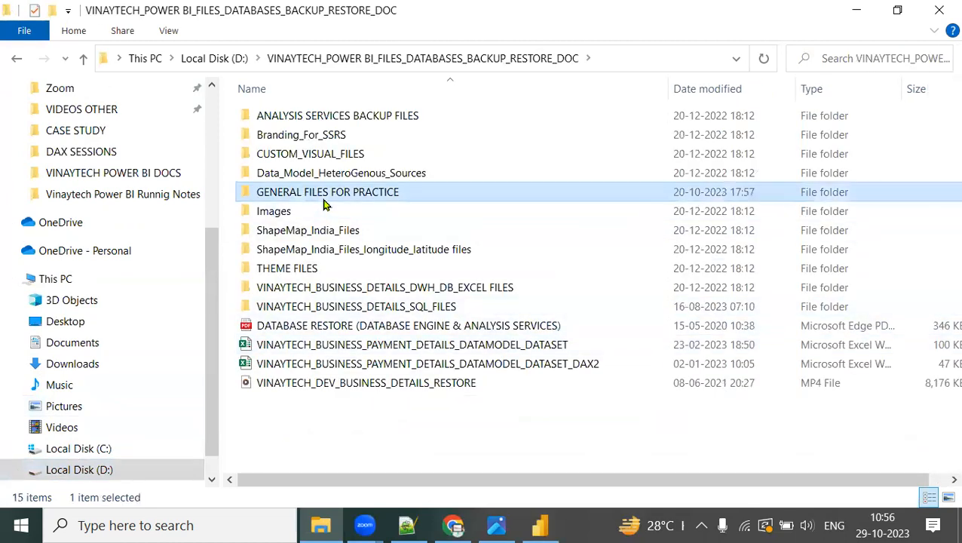
{"action": "double_click", "coordinate": [322, 197]}
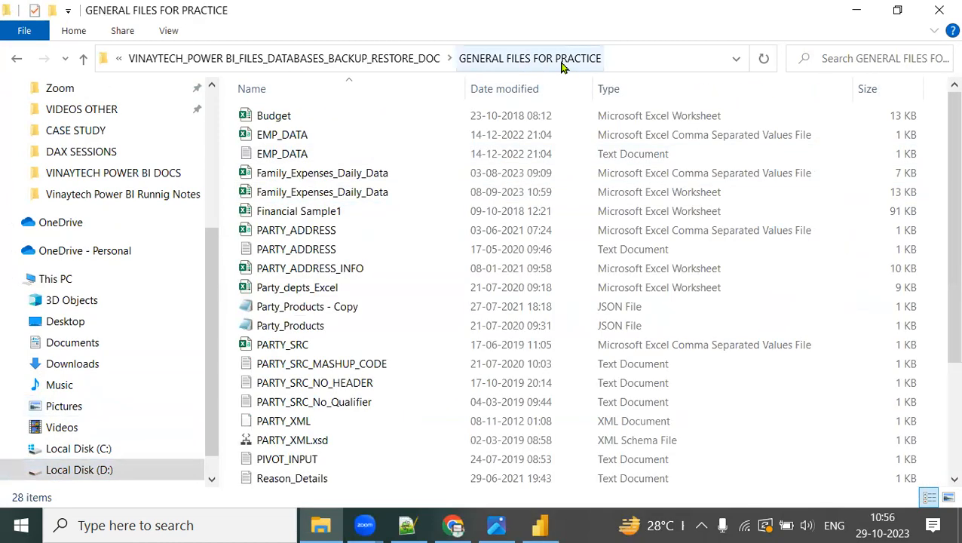
Step: Open the Family_Expenses_Daily_Data Excel worksheet and dismiss the licensing dialog and banner
{"action": "left_click", "coordinate": [338, 198]}
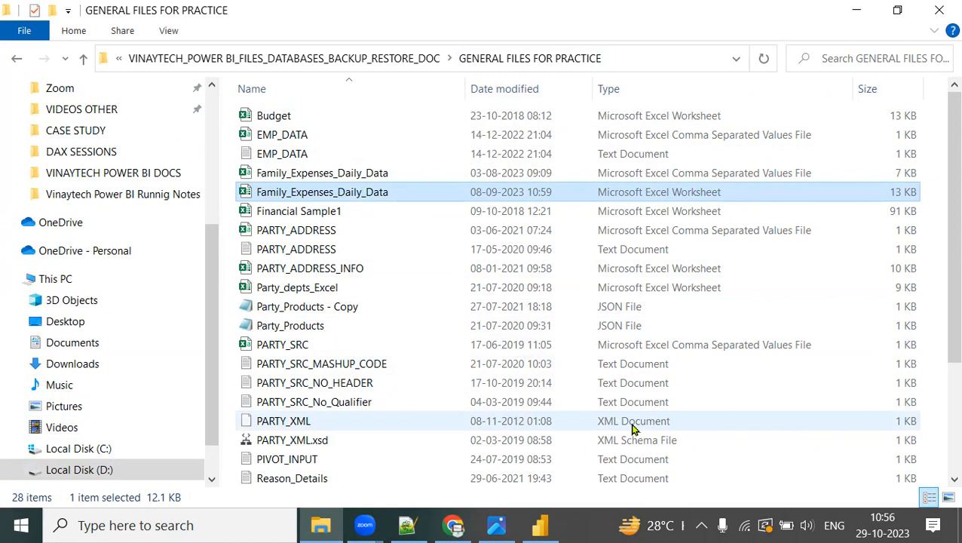
{"action": "double_click", "coordinate": [364, 193]}
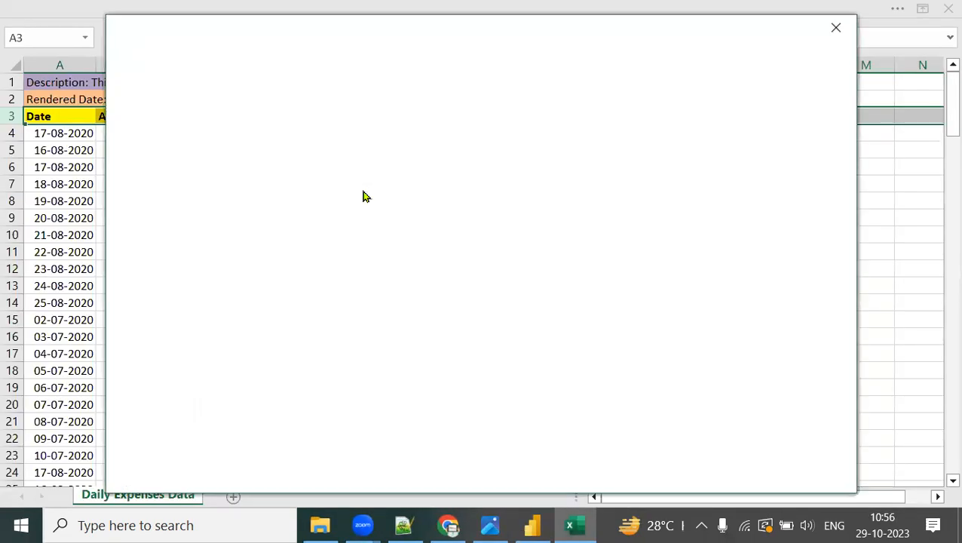
{"action": "left_click", "coordinate": [836, 29]}
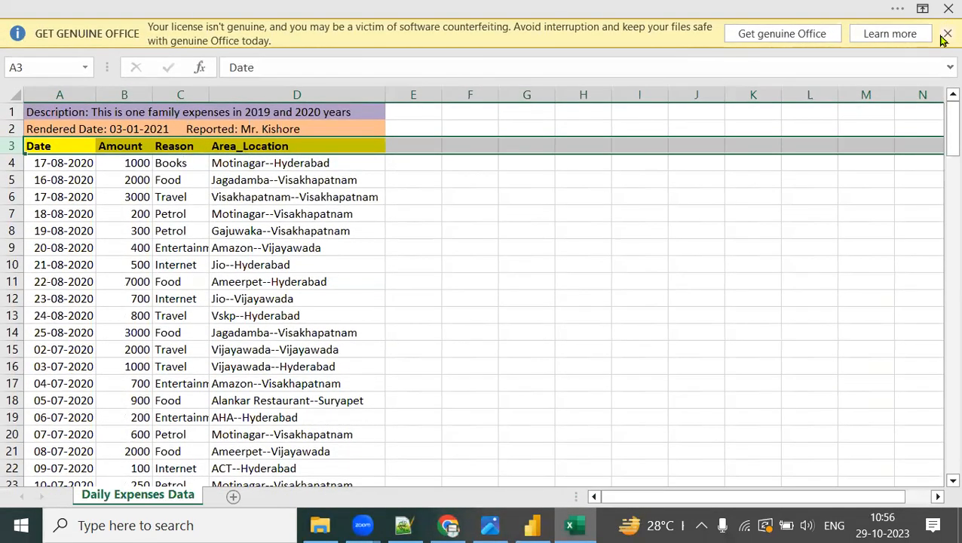
{"action": "left_click", "coordinate": [941, 37]}
Step: Examine the description and rendered-date rows above the column headers in the Daily Expenses Data sheet
{"action": "left_click", "coordinate": [31, 83]}
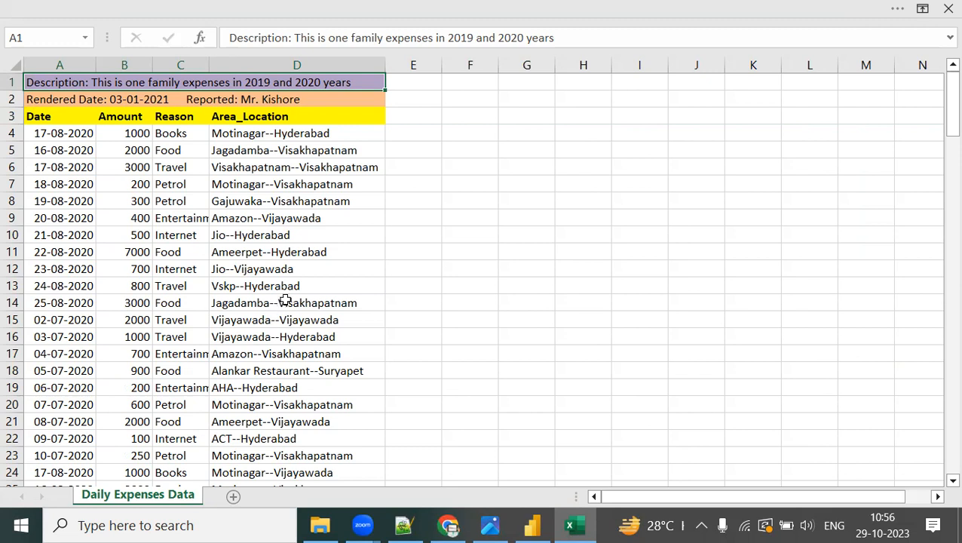
{"action": "left_click", "coordinate": [113, 100]}
{"action": "left_click", "coordinate": [304, 84]}
{"action": "left_click", "coordinate": [306, 96]}
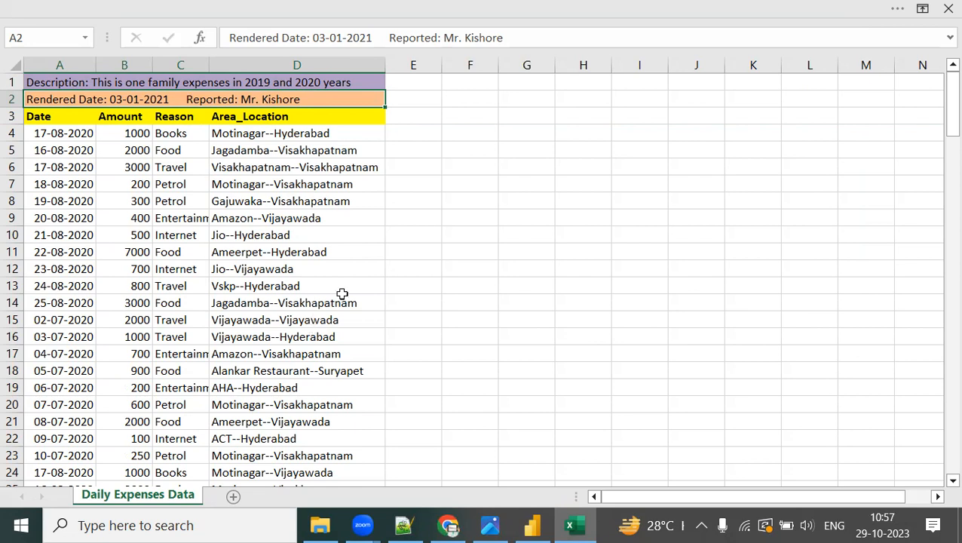
Step: Switch to Power BI Desktop and load the Daily Expenses Data sheet from the Family_Expenses_Daily_Data workbook in the 6 PM AUG folder
{"action": "left_click", "coordinate": [533, 525]}
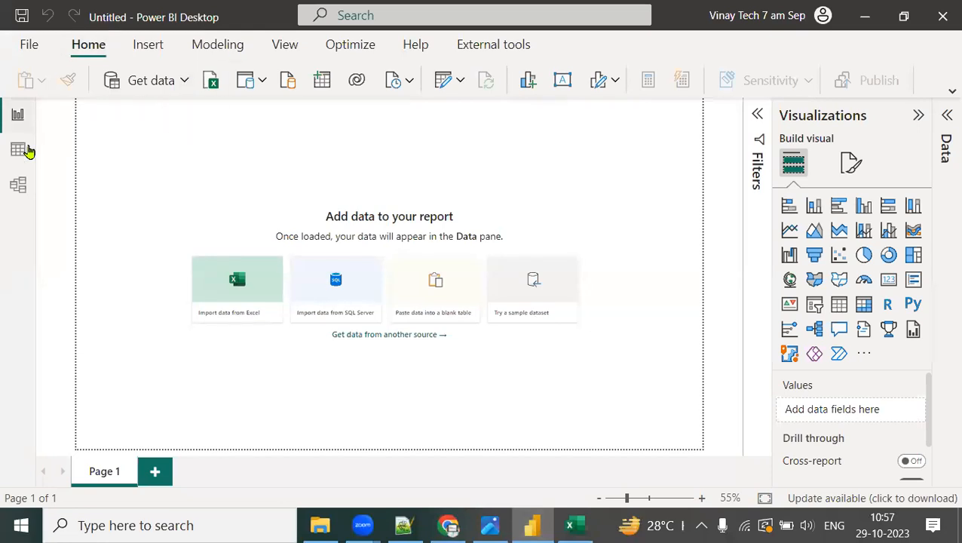
{"action": "left_click", "coordinate": [184, 81]}
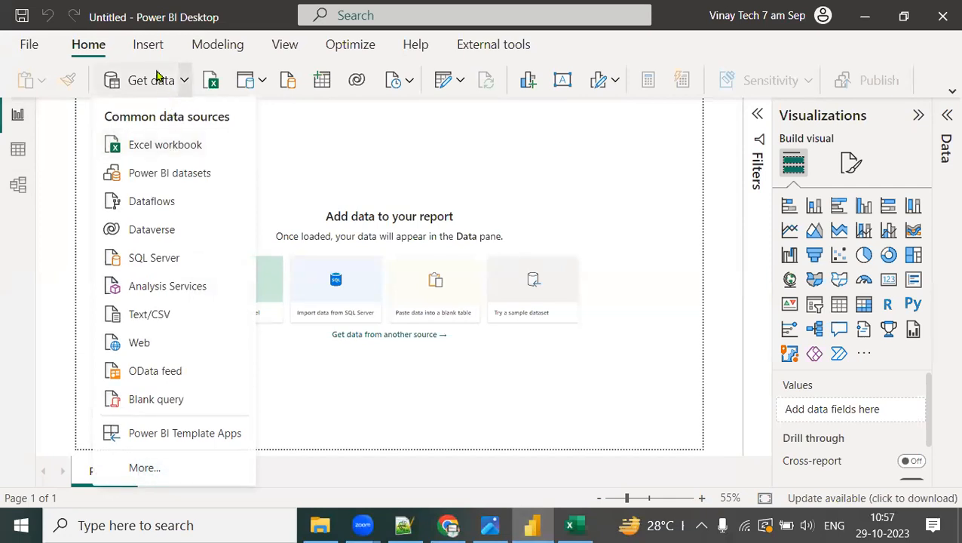
{"action": "left_click", "coordinate": [154, 151]}
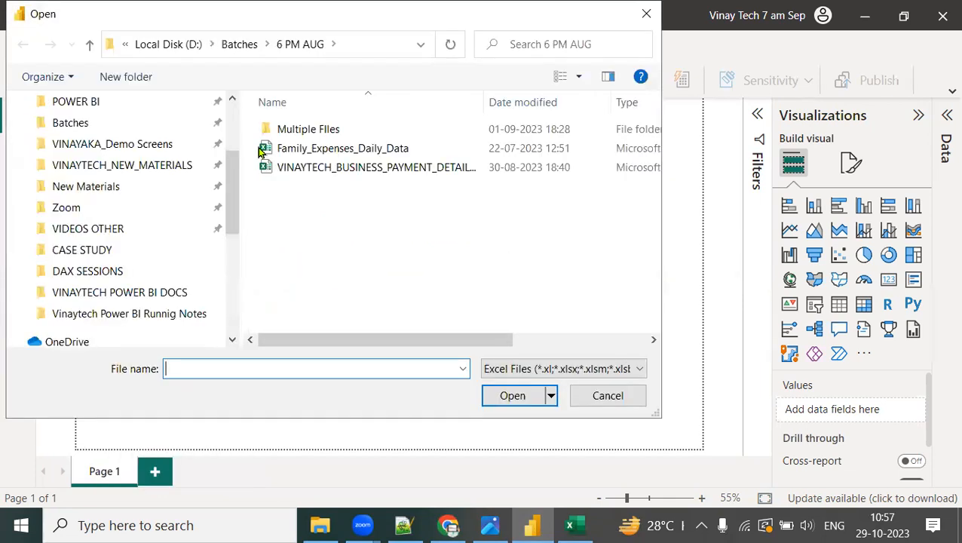
{"action": "left_click", "coordinate": [359, 150]}
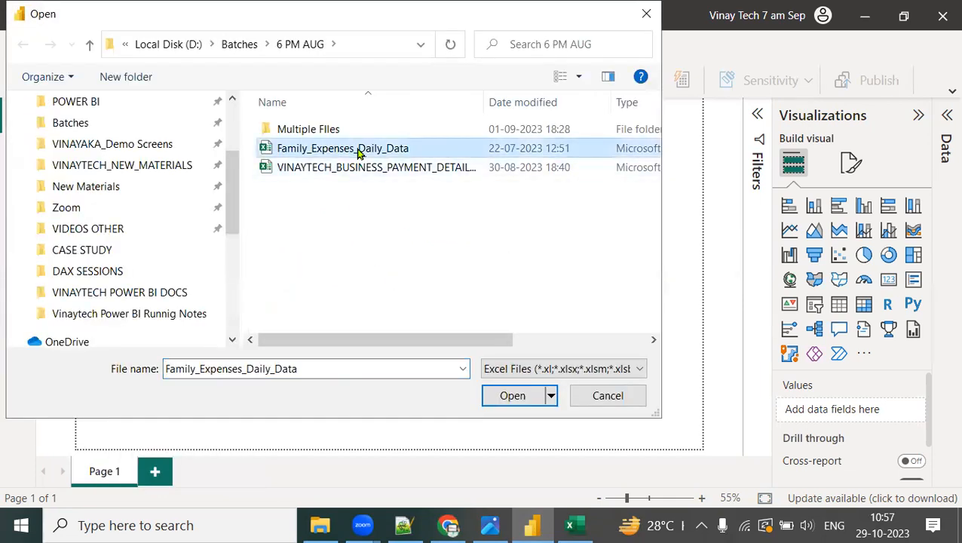
{"action": "left_click", "coordinate": [512, 397]}
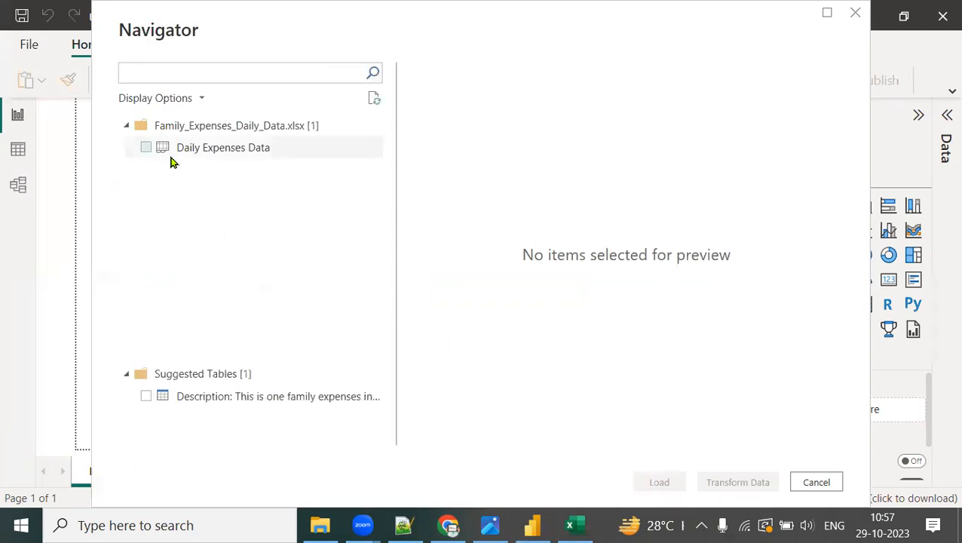
{"action": "left_click", "coordinate": [145, 150]}
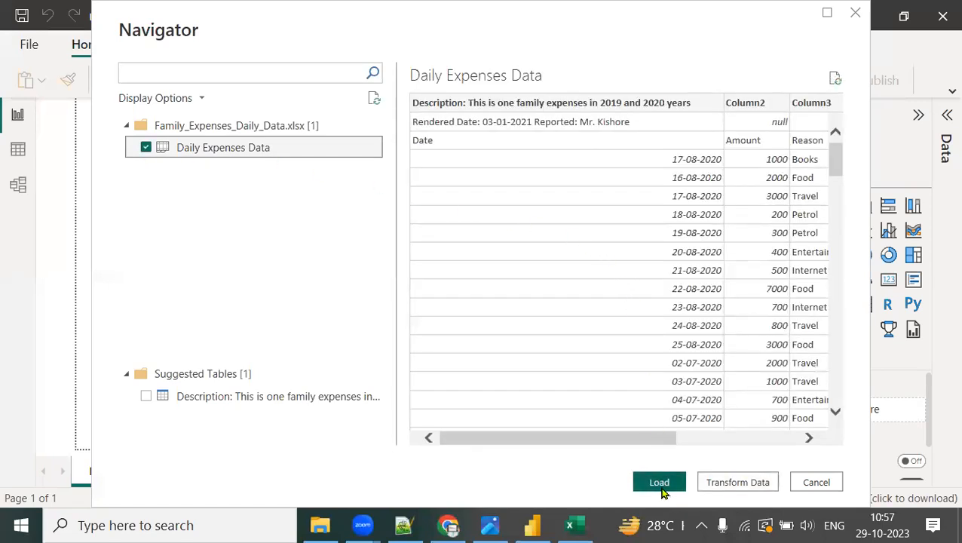
{"action": "left_click", "coordinate": [659, 483]}
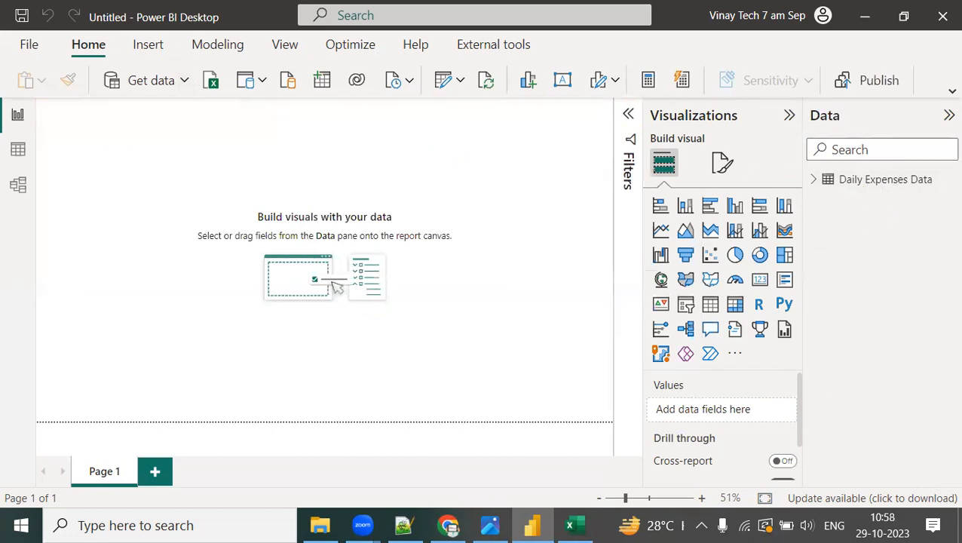
Step: Draw arrows from Get data to the loaded table and from there to the table icon, and open the data view
{"action": "mouse_move", "coordinate": [197, 88]}
{"action": "left_mouse_down"}
{"action": "mouse_move", "coordinate": [789, 176]}
{"action": "mouse_move", "coordinate": [782, 200]}
{"action": "left_mouse_up"}
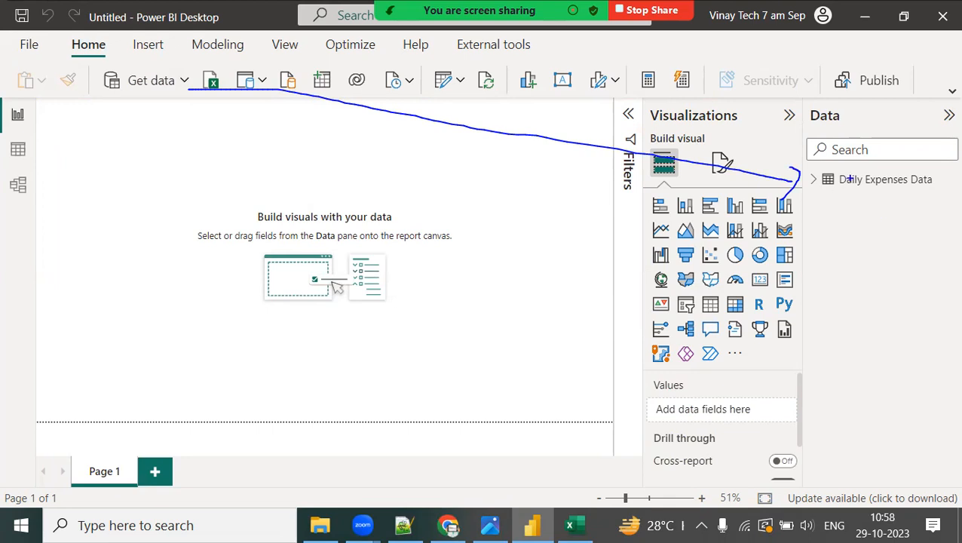
{"action": "mouse_move", "coordinate": [805, 193]}
{"action": "left_mouse_down"}
{"action": "mouse_move", "coordinate": [543, 193]}
{"action": "mouse_move", "coordinate": [30, 156]}
{"action": "mouse_move", "coordinate": [66, 140]}
{"action": "left_mouse_up"}
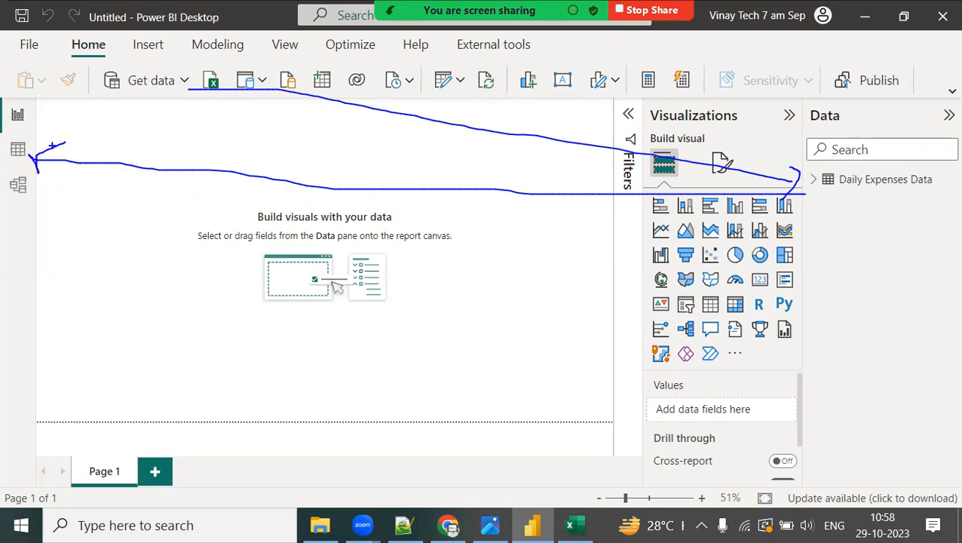
{"action": "left_click", "coordinate": [17, 151]}
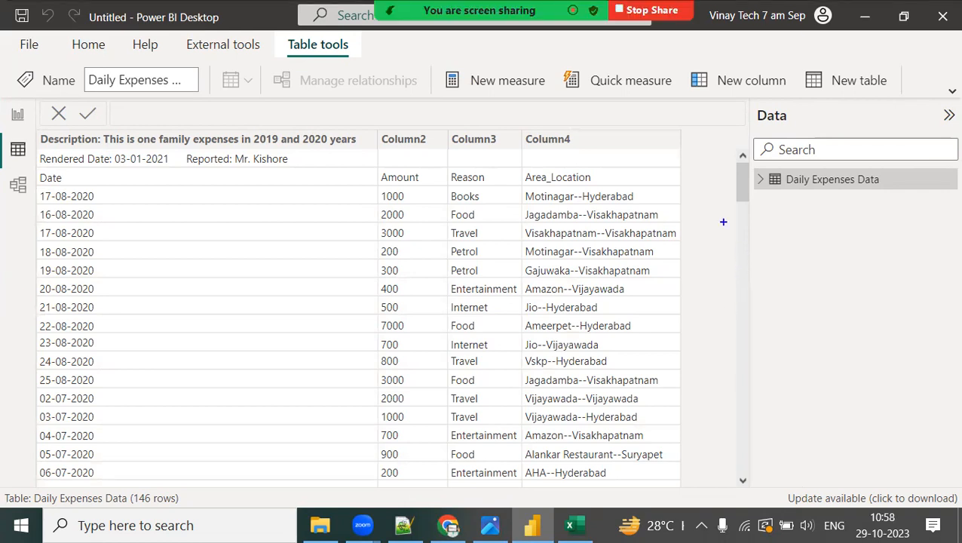
Step: Write the note "Any BI tool expect column by column data only" beside the table
{"action": "type", "text": "Any BI tool expect"}
{"action": "key", "text": "Return"}
{"action": "type", "text": "column by cpl"}
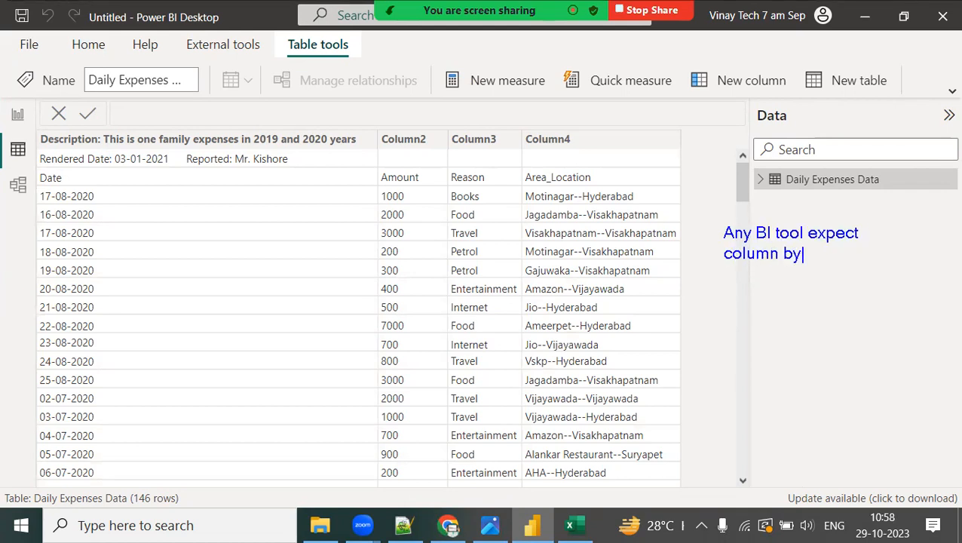
{"action": "key", "text": "BackSpace"}
{"action": "key", "text": "BackSpace"}
{"action": "type", "text": "olumn data p"}
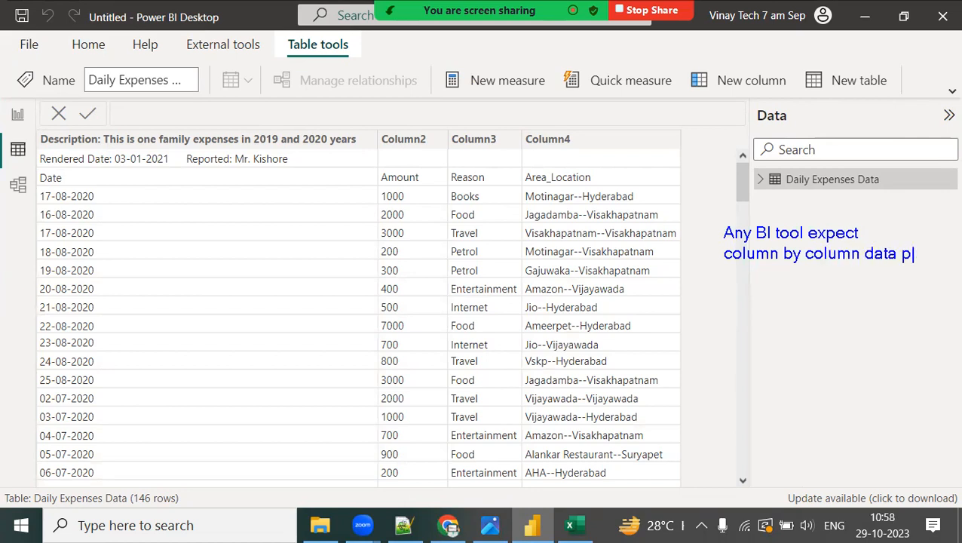
{"action": "key", "text": "BackSpace"}
{"action": "type", "text": "only"}
{"action": "left_click", "coordinate": [140, 146]}
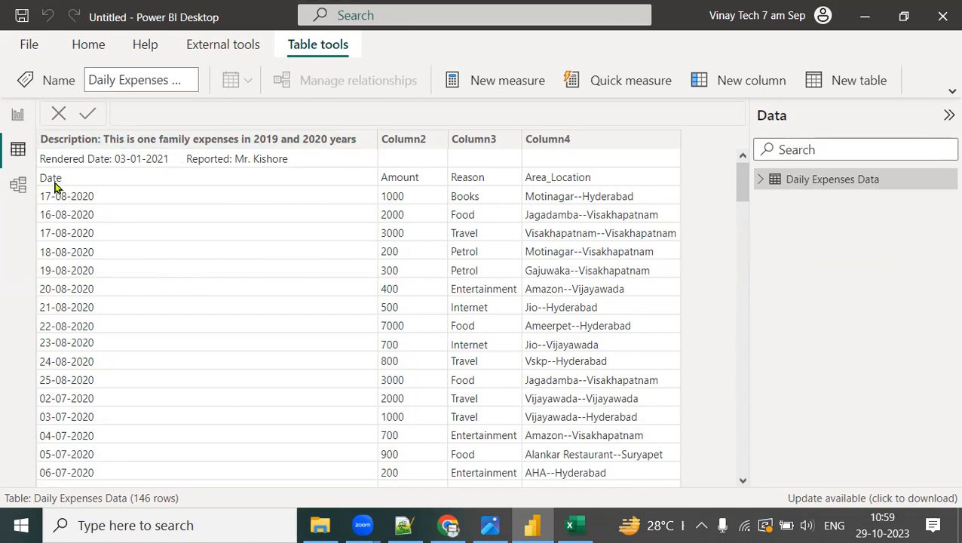
Step: Cross out the description rows as circled 1, and mark the Date row with an upward arrow as circled 2
{"action": "mouse_move", "coordinate": [47, 181]}
{"action": "left_mouse_down"}
{"action": "mouse_move", "coordinate": [20, 138]}
{"action": "mouse_move", "coordinate": [31, 149]}
{"action": "left_mouse_up"}
{"action": "mouse_move", "coordinate": [173, 134]}
{"action": "left_mouse_down"}
{"action": "mouse_move", "coordinate": [202, 157]}
{"action": "mouse_move", "coordinate": [156, 172]}
{"action": "left_mouse_up"}
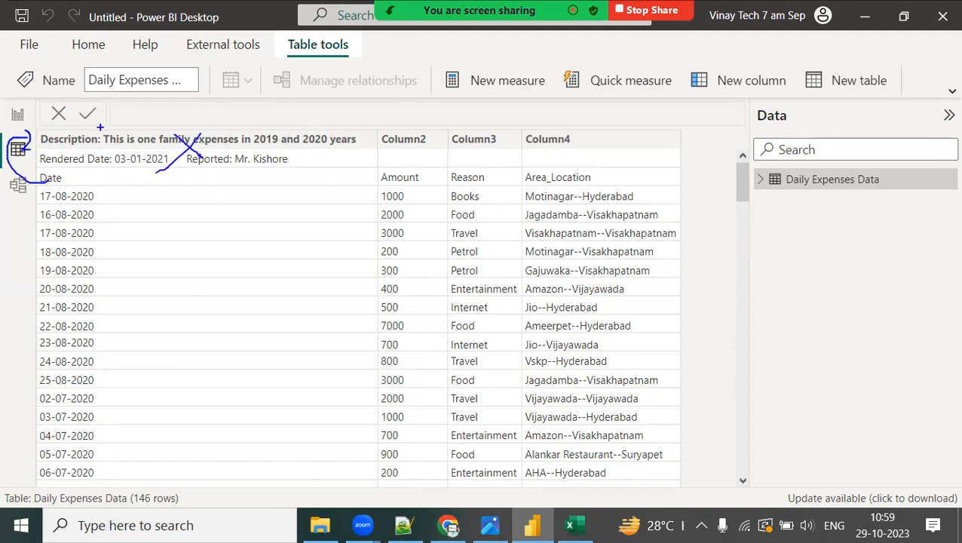
{"action": "mouse_move", "coordinate": [213, 128]}
{"action": "left_mouse_down"}
{"action": "mouse_move", "coordinate": [205, 143]}
{"action": "mouse_move", "coordinate": [240, 120]}
{"action": "left_mouse_up"}
{"action": "mouse_move", "coordinate": [32, 111]}
{"action": "left_mouse_down"}
{"action": "mouse_move", "coordinate": [55, 125]}
{"action": "mouse_move", "coordinate": [32, 96]}
{"action": "mouse_move", "coordinate": [61, 114]}
{"action": "mouse_move", "coordinate": [48, 84]}
{"action": "left_mouse_up"}
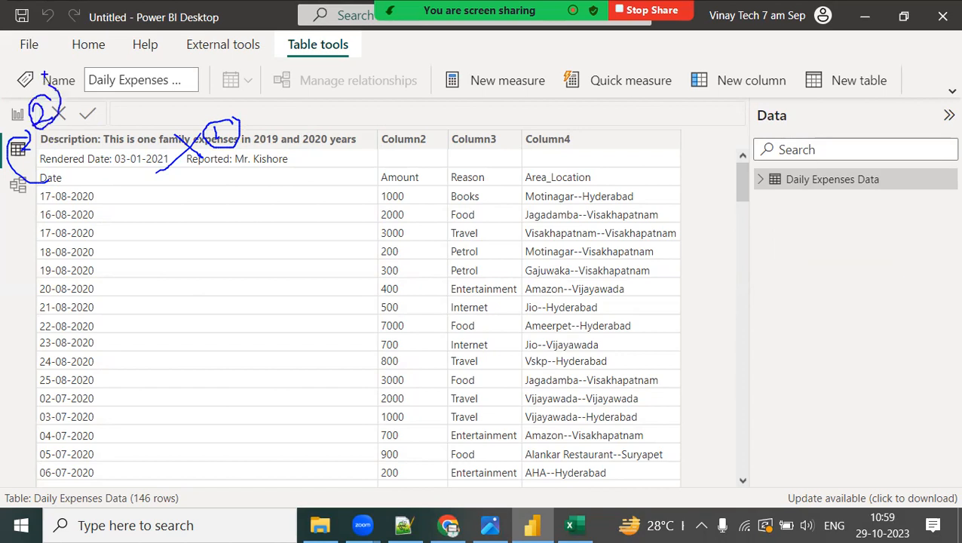
Step: Underline Area_Location, draw a dividing line down its column, and label it with a circled 3
{"action": "left_click_drag", "start_coordinate": [523, 185], "coordinate": [606, 181]}
{"action": "mouse_move", "coordinate": [540, 140]}
{"action": "left_mouse_down"}
{"action": "mouse_move", "coordinate": [549, 179]}
{"action": "mouse_move", "coordinate": [583, 202]}
{"action": "mouse_move", "coordinate": [554, 309]}
{"action": "mouse_move", "coordinate": [564, 480]}
{"action": "left_mouse_up"}
{"action": "mouse_move", "coordinate": [560, 129]}
{"action": "left_mouse_down"}
{"action": "mouse_move", "coordinate": [597, 96]}
{"action": "mouse_move", "coordinate": [590, 127]}
{"action": "mouse_move", "coordinate": [596, 83]}
{"action": "mouse_move", "coordinate": [620, 100]}
{"action": "left_mouse_up"}
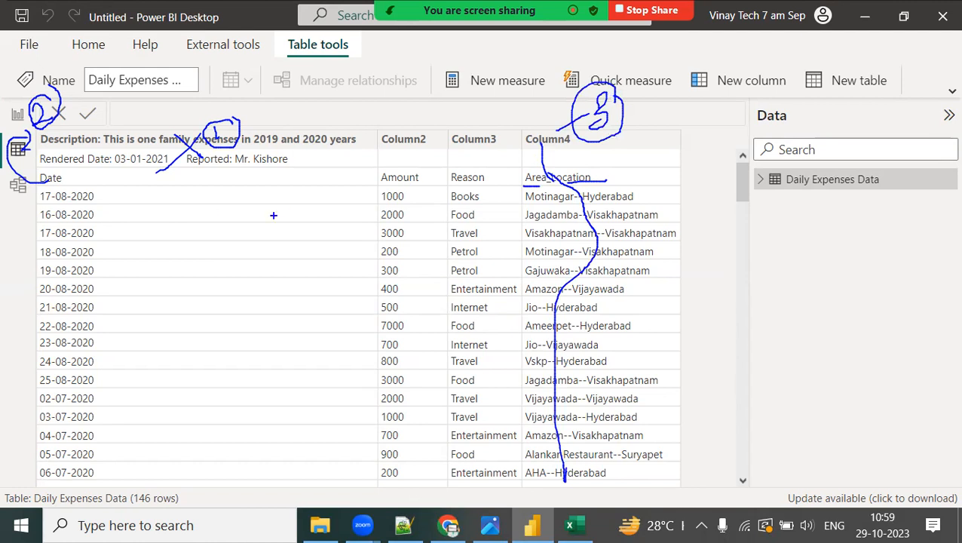
Step: Write the note "This data is not in proper shape, we need to apply the above transforms to make it proper shape" over the table
{"action": "left_click", "coordinate": [144, 236]}
{"action": "type", "text": "This data"}
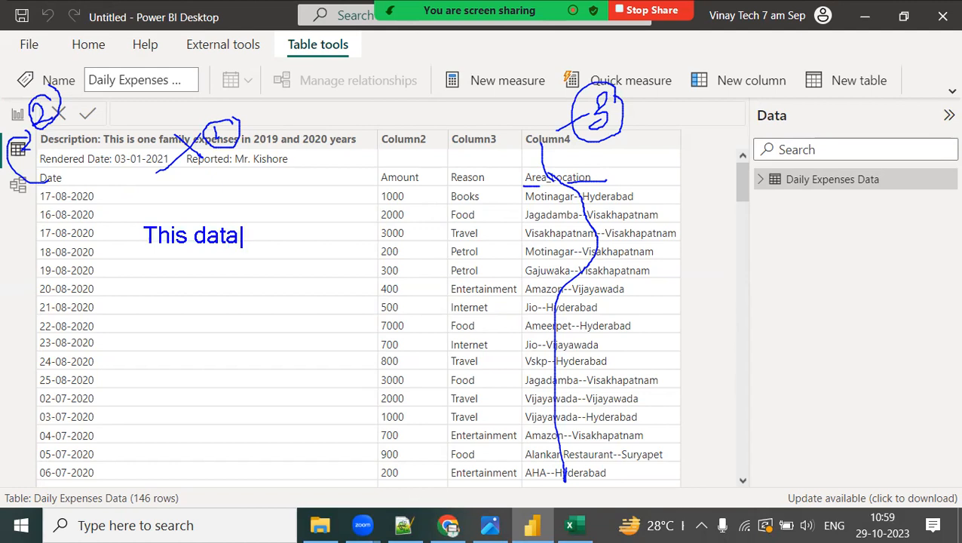
{"action": "type", "text": " is not in pro"}
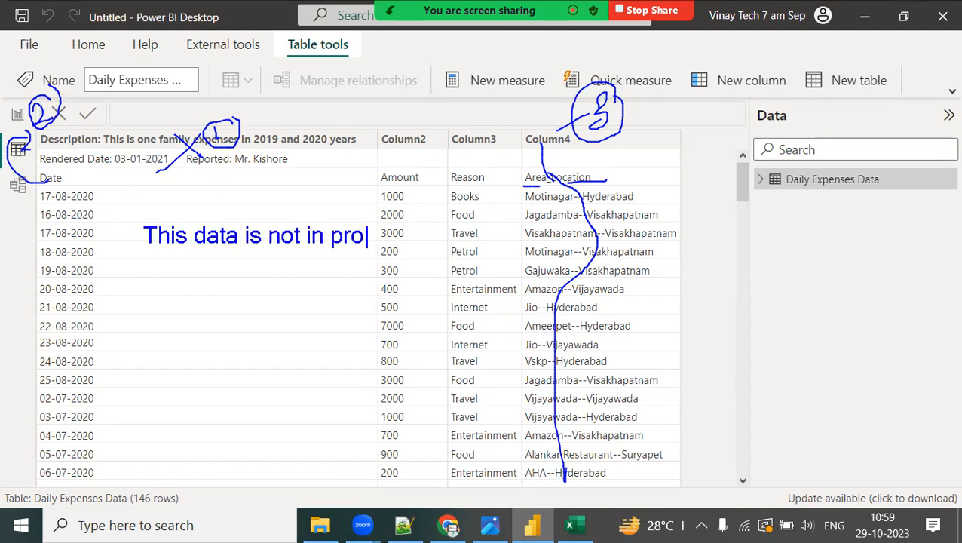
{"action": "type", "text": "per shape,"}
{"action": "key", "text": "Return"}
{"action": "type", "text": "we need to apply t"}
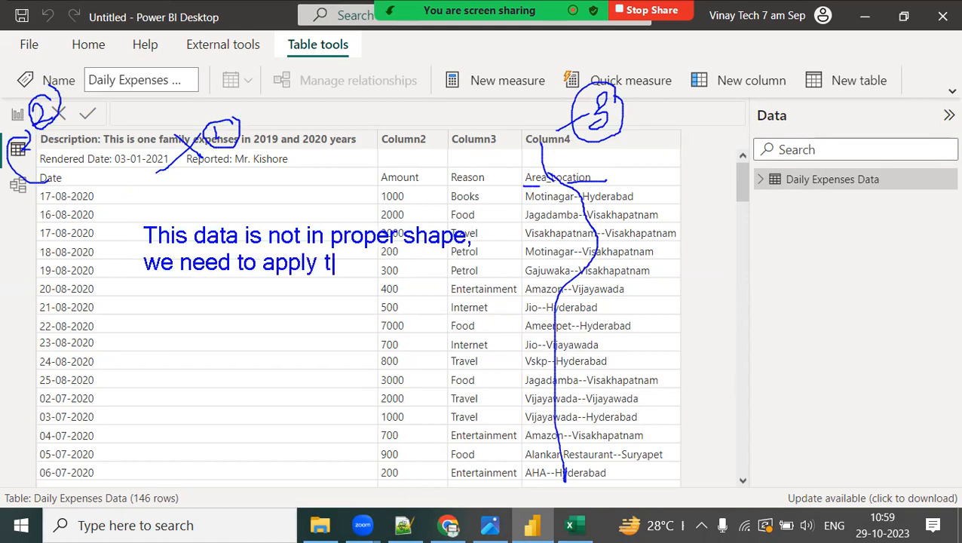
{"action": "type", "text": "he above trans"}
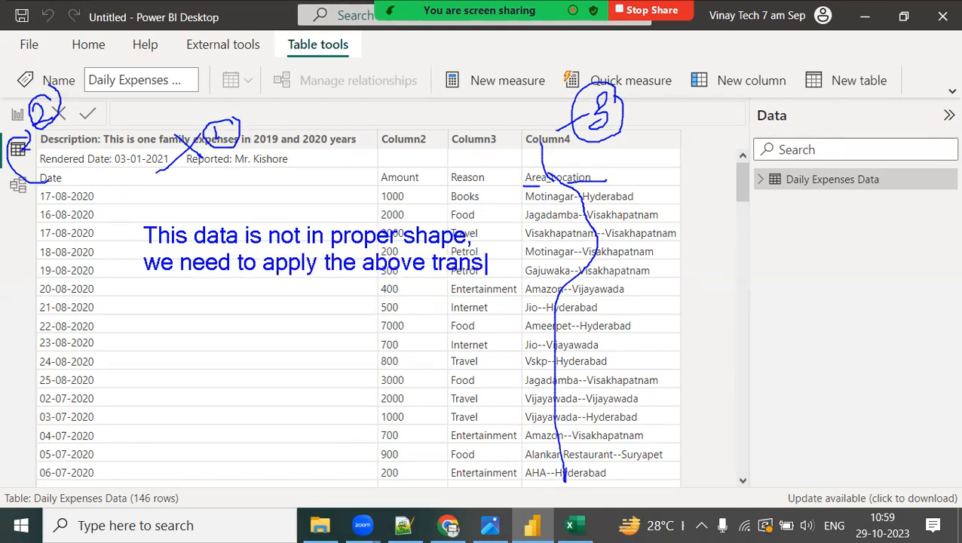
{"action": "type", "text": "forms"}
{"action": "key", "text": "Return"}
{"action": "type", "text": "to make it proper shape"}
{"action": "key", "text": "Return"}
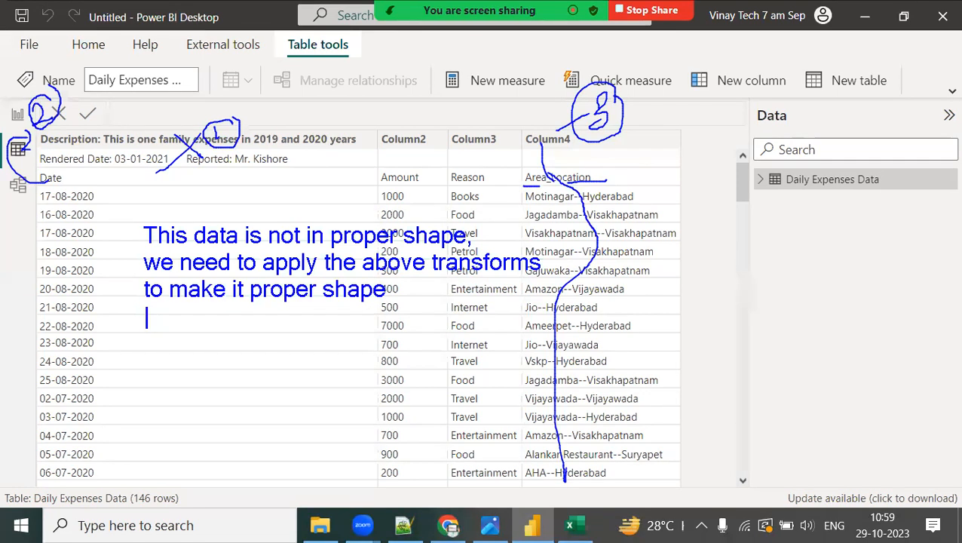
Step: Add the lines "{Transform Area]" and "Power Query area" below the note
{"action": "key", "text": "Return"}
{"action": "type", "text": "{Transform Area]"}
{"action": "key", "text": "Return"}
{"action": "type", "text": "Power Query area"}
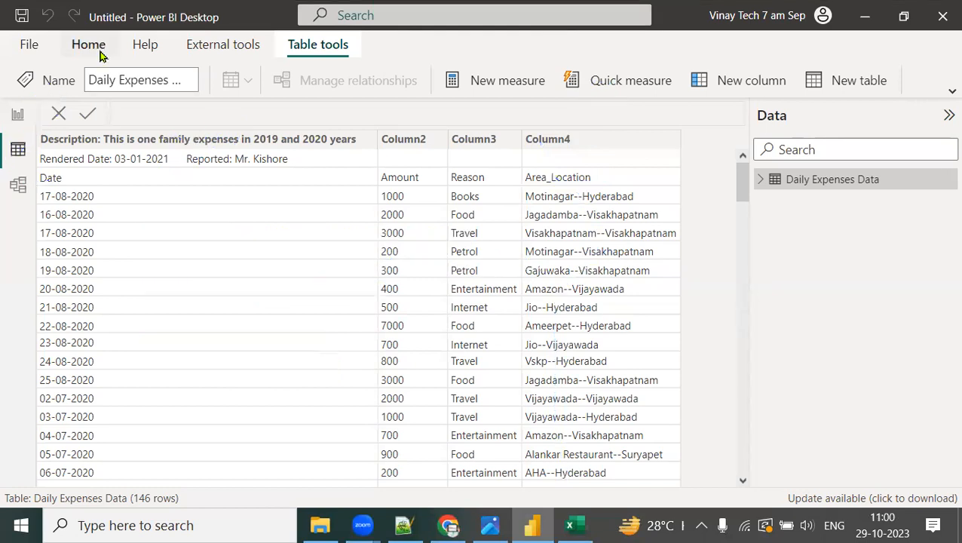
Step: Open the Daily Expenses Data table in Power Query Editor for transformation and show the editor maximized
{"action": "left_click", "coordinate": [76, 51]}
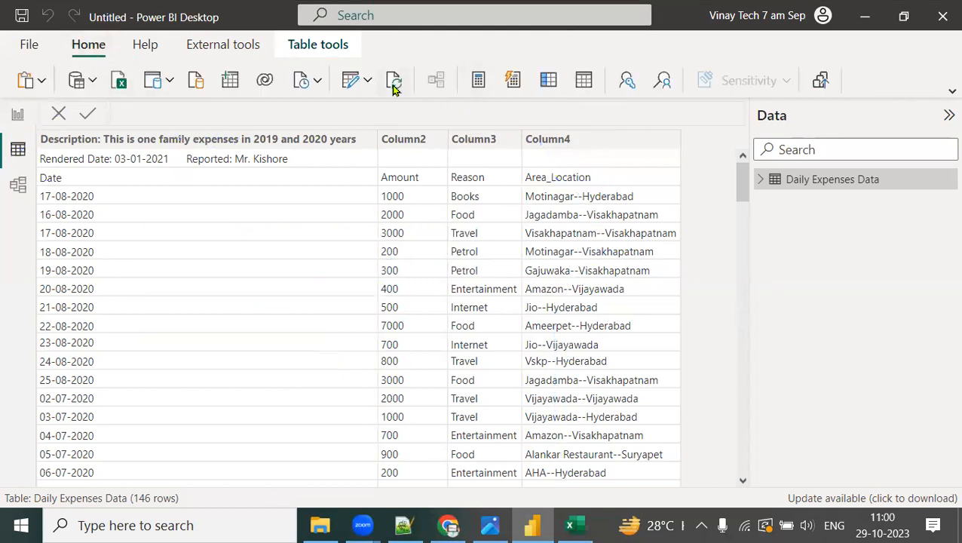
{"action": "left_click", "coordinate": [368, 81]}
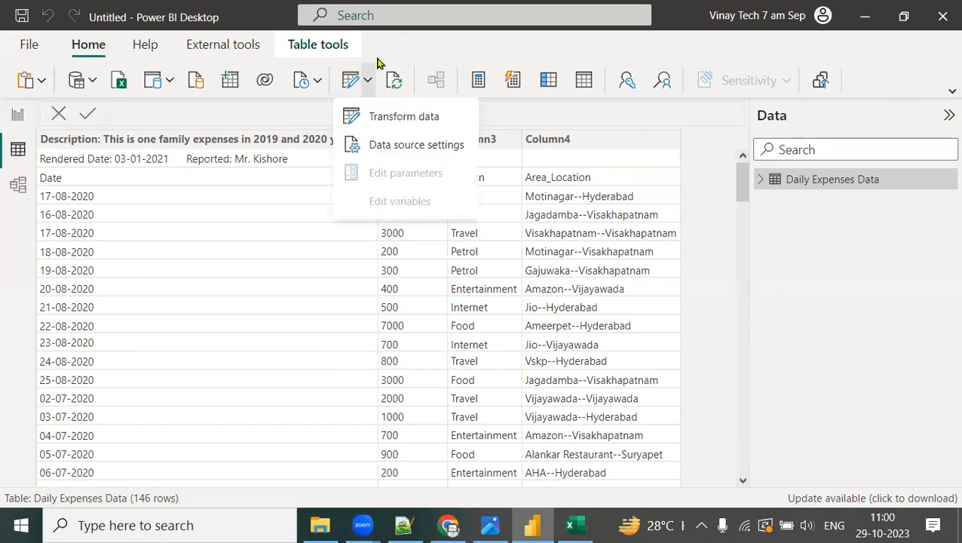
{"action": "left_click", "coordinate": [399, 119]}
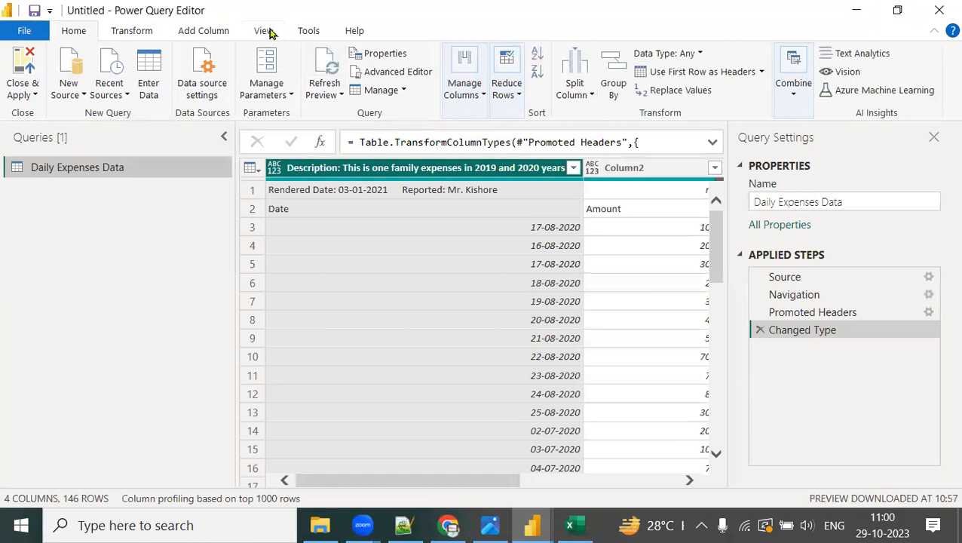
{"action": "key", "text": "super+Down"}
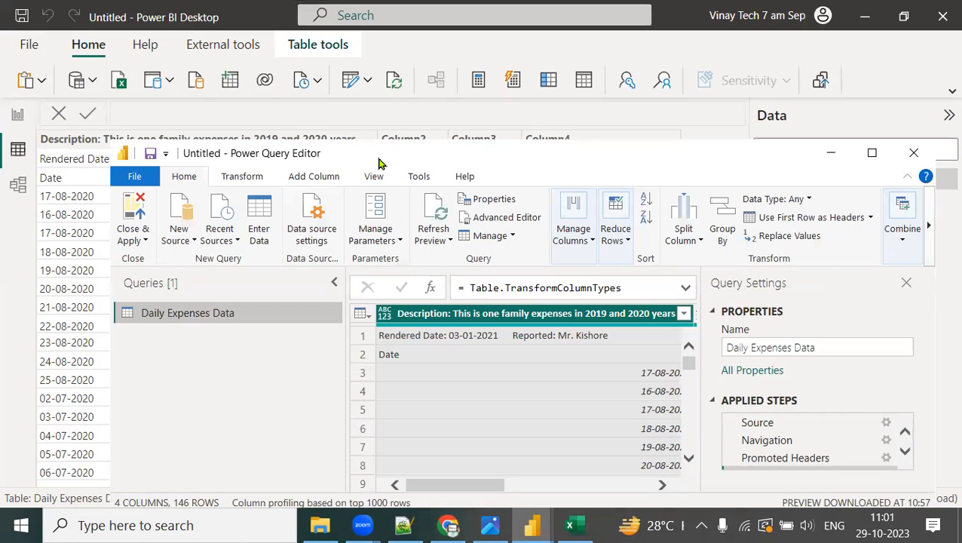
{"action": "left_click", "coordinate": [871, 153]}
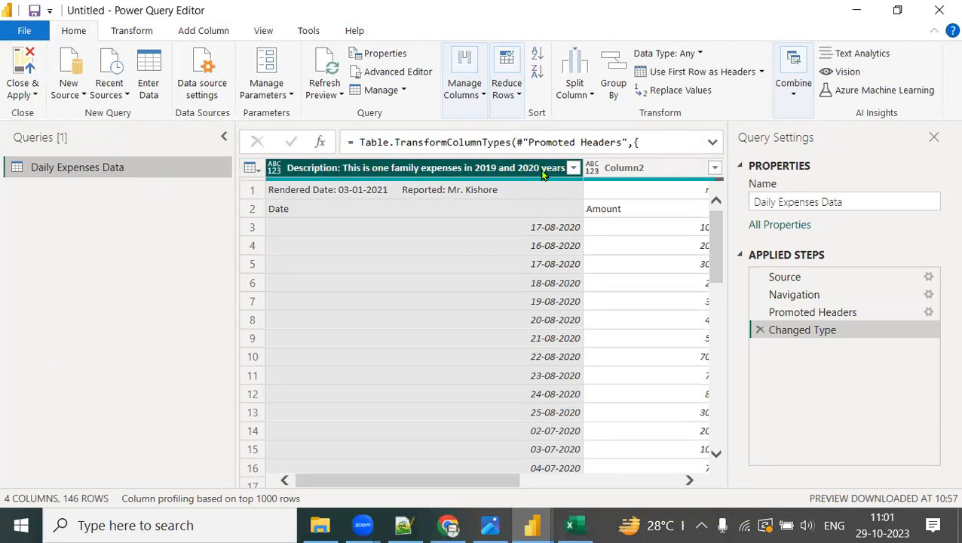
Step: Examine the contents of row 1 and row 2 in the Daily Expenses Data preview
{"action": "left_click", "coordinate": [251, 198]}
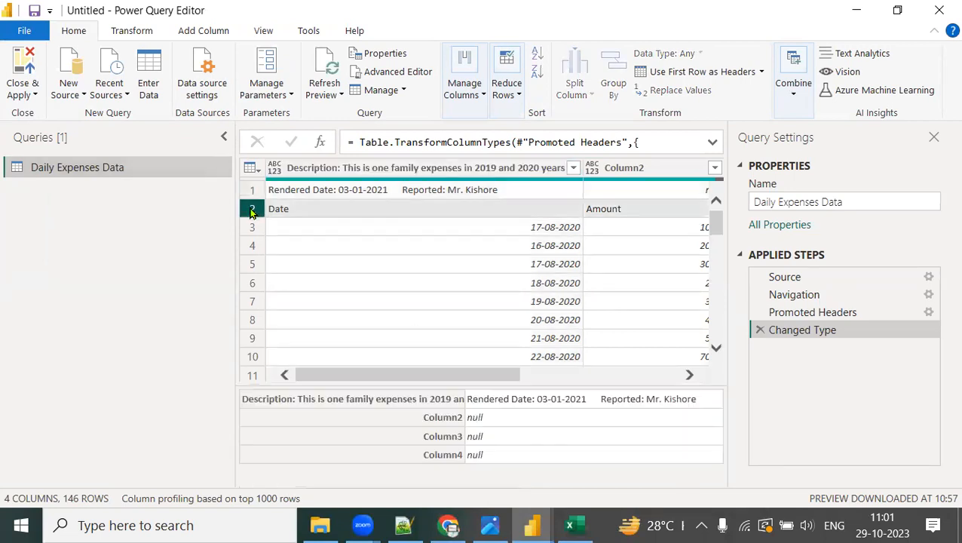
{"action": "left_click", "coordinate": [252, 213]}
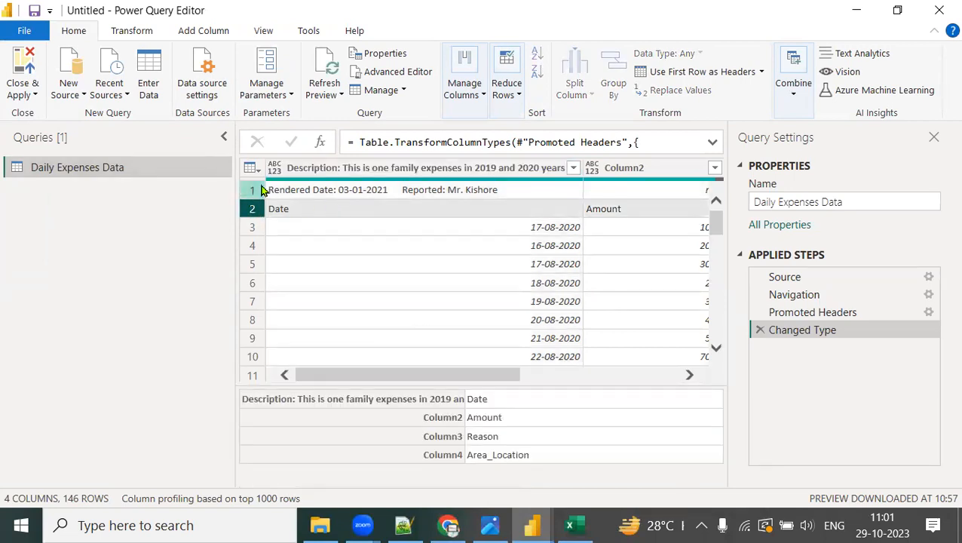
{"action": "left_click", "coordinate": [252, 189]}
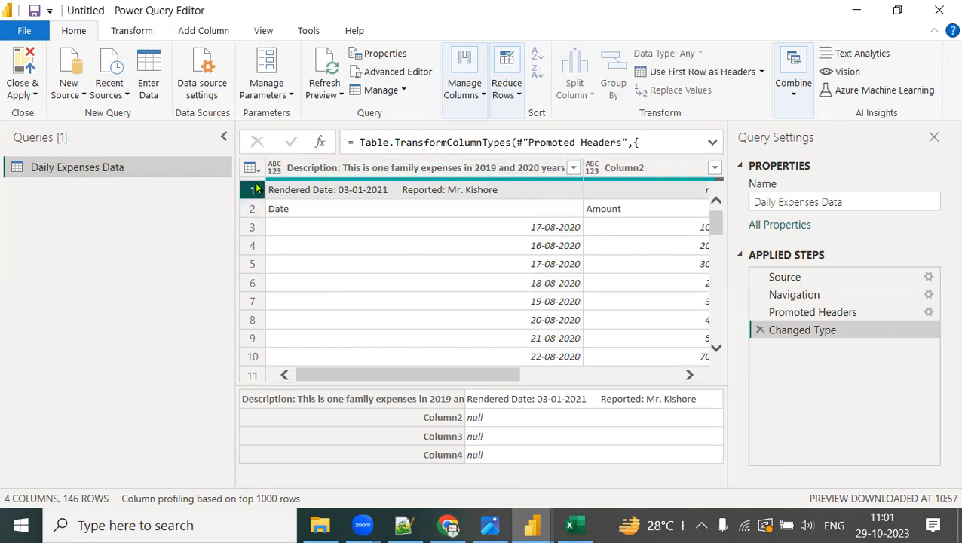
Step: Circle the table icon in the grid's corner, and remove the top 1 row from the table
{"action": "mouse_move", "coordinate": [277, 157]}
{"action": "left_mouse_down"}
{"action": "mouse_move", "coordinate": [249, 145]}
{"action": "mouse_move", "coordinate": [259, 187]}
{"action": "mouse_move", "coordinate": [291, 159]}
{"action": "mouse_move", "coordinate": [280, 146]}
{"action": "left_mouse_up"}
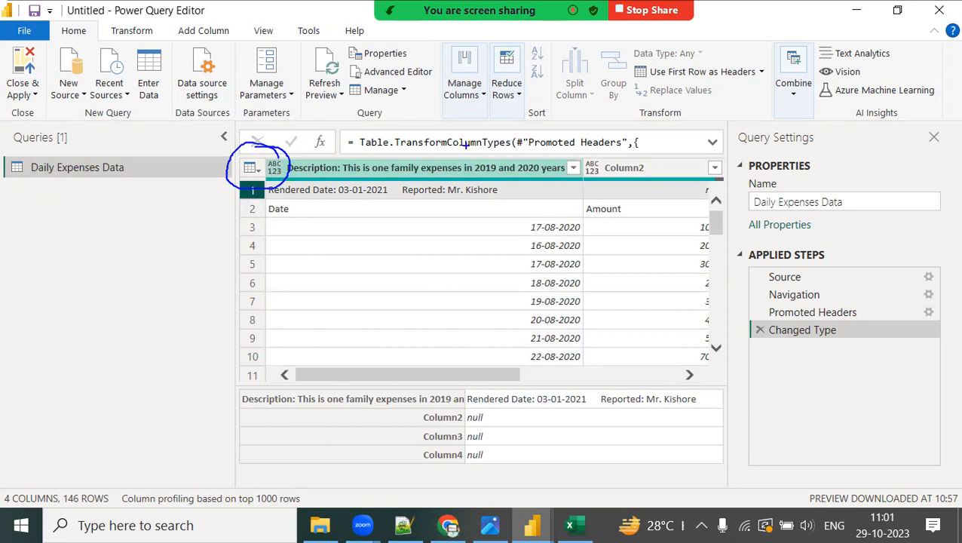
{"action": "left_click", "coordinate": [252, 167]}
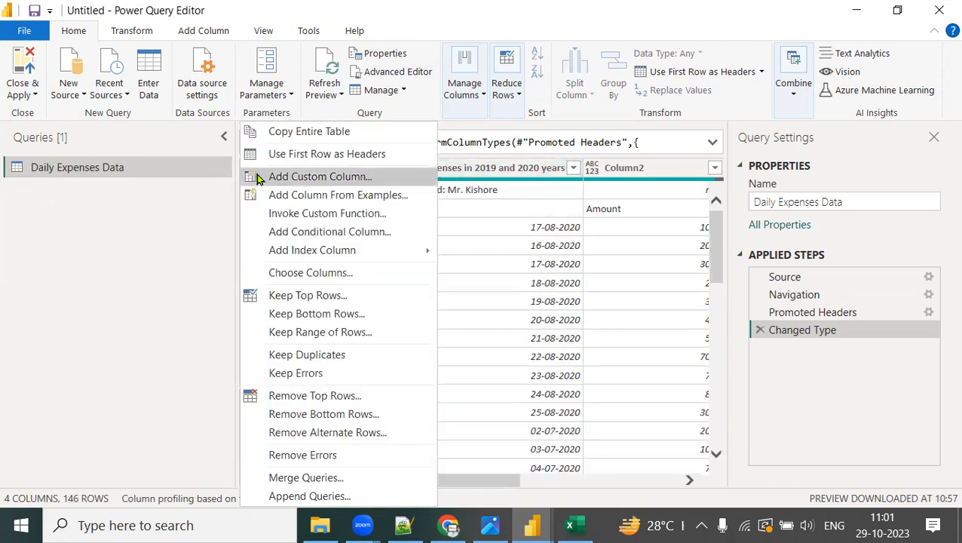
{"action": "left_click", "coordinate": [312, 396]}
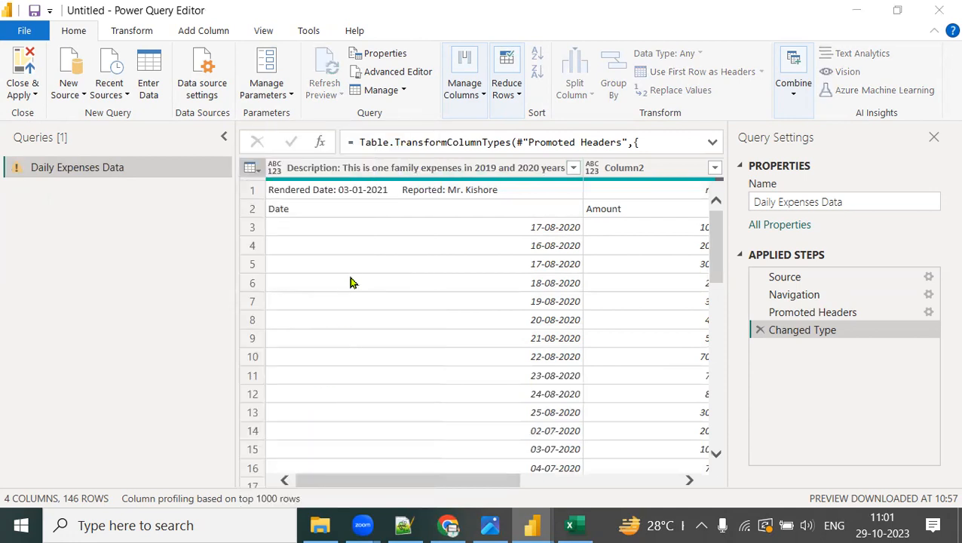
{"action": "type", "text": "1"}
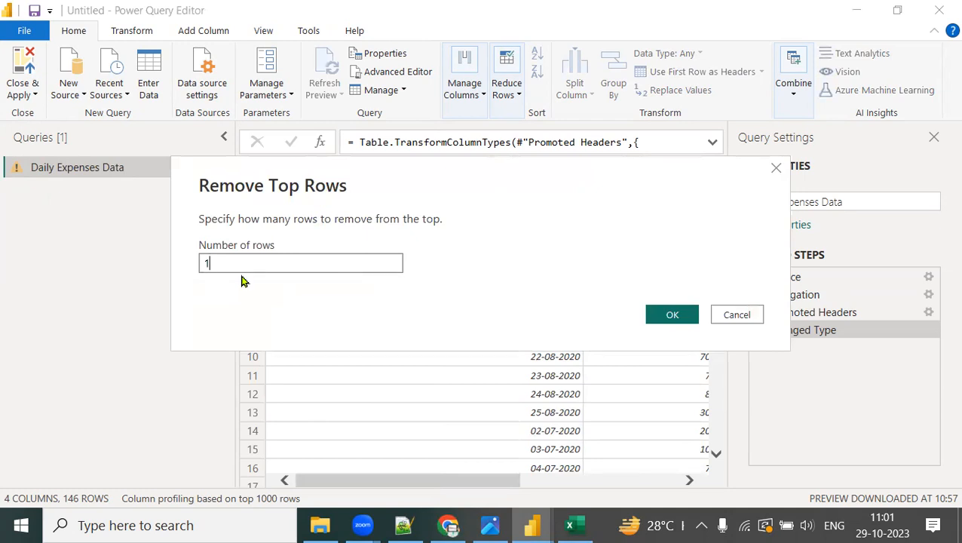
{"action": "left_click", "coordinate": [672, 315]}
{"action": "left_click", "coordinate": [313, 172]}
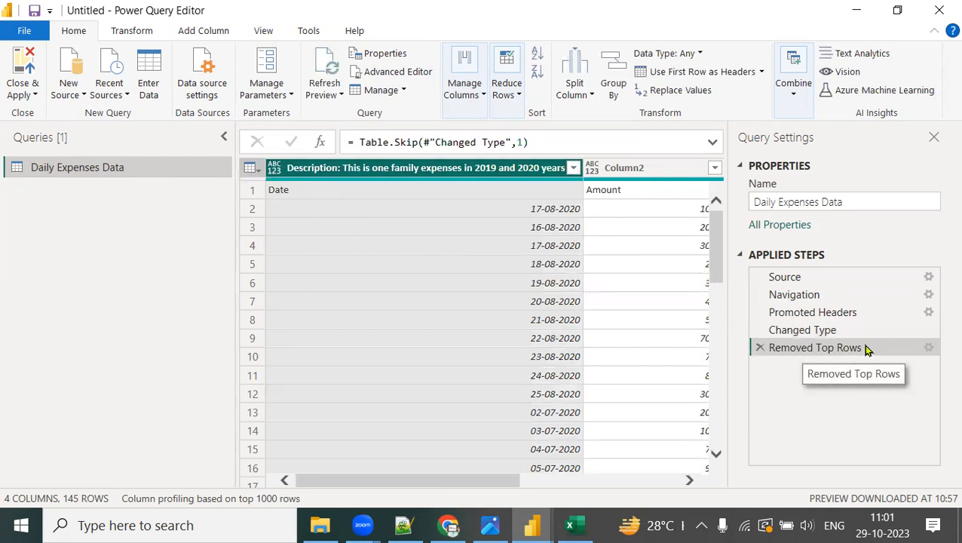
Step: Circle the Removed Top Rows step, mark its delete cross, and delete the step from the query
{"action": "mouse_move", "coordinate": [894, 337]}
{"action": "left_mouse_down"}
{"action": "mouse_move", "coordinate": [926, 369]}
{"action": "mouse_move", "coordinate": [829, 311]}
{"action": "left_mouse_up"}
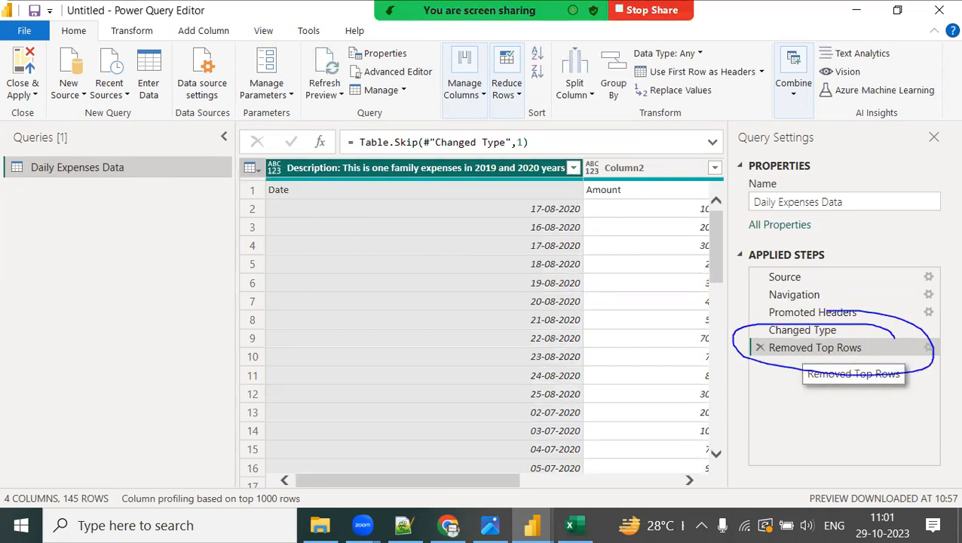
{"action": "mouse_move", "coordinate": [749, 355]}
{"action": "left_mouse_down"}
{"action": "mouse_move", "coordinate": [765, 338]}
{"action": "mouse_move", "coordinate": [738, 363]}
{"action": "left_mouse_up"}
{"action": "left_click", "coordinate": [760, 349]}
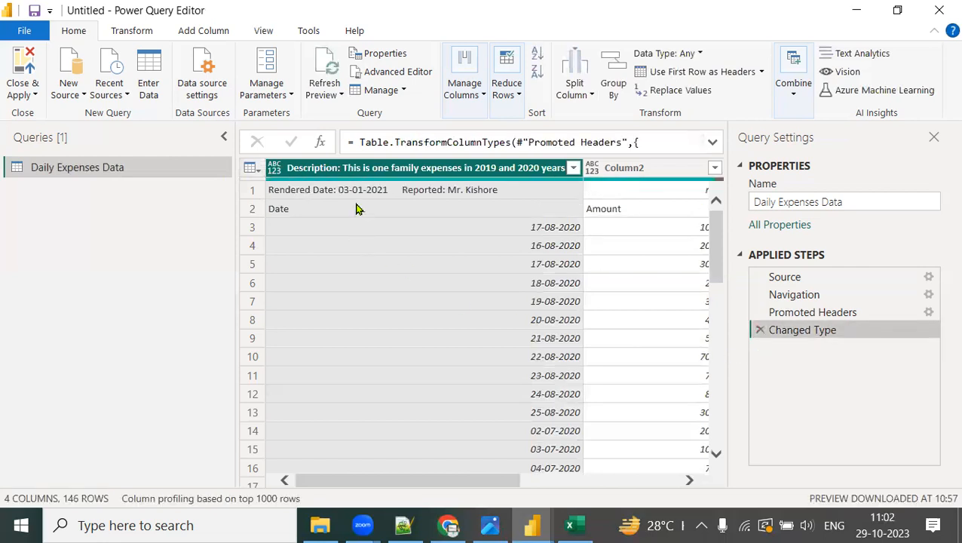
Step: Remove the top 1 row from the expenses table and use the new first row as headers
{"action": "left_click", "coordinate": [251, 168]}
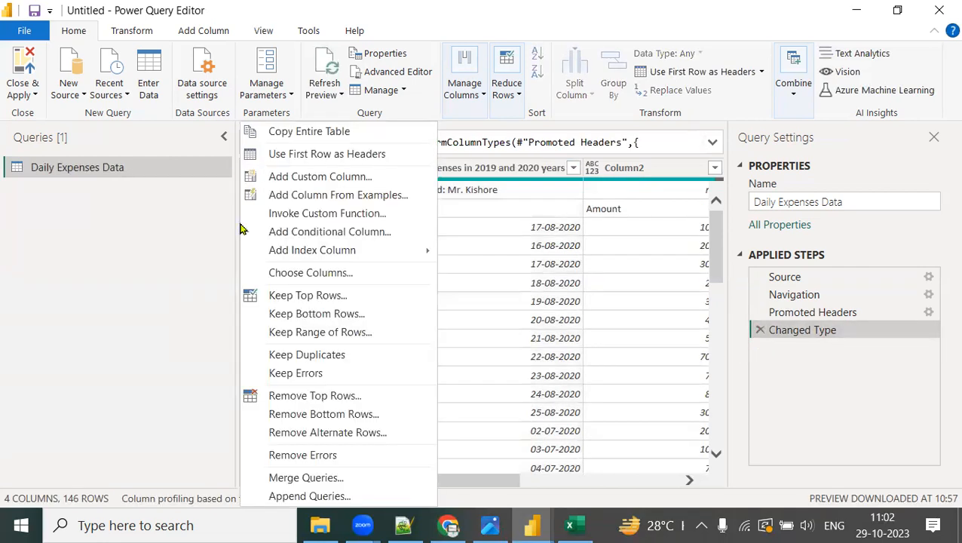
{"action": "left_click", "coordinate": [317, 396]}
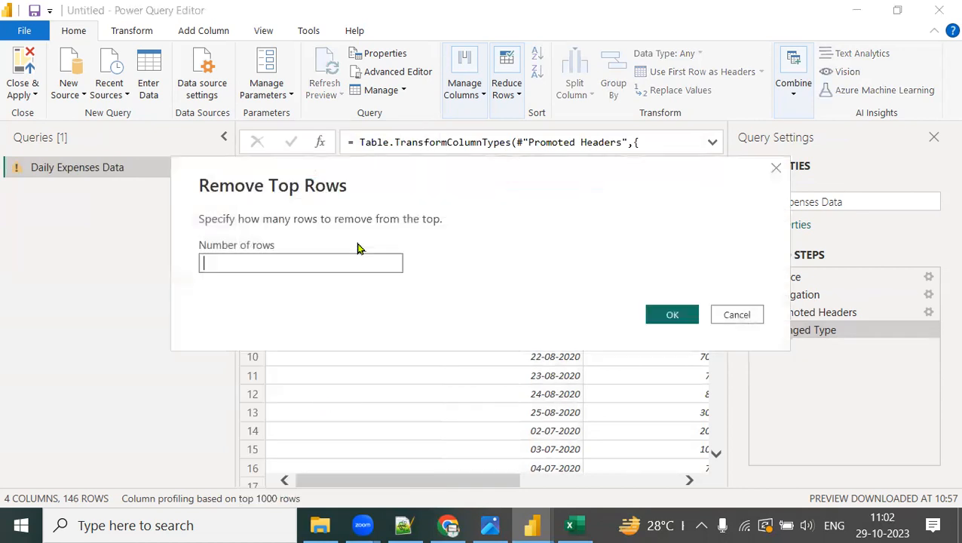
{"action": "type", "text": "1"}
{"action": "left_click", "coordinate": [670, 318]}
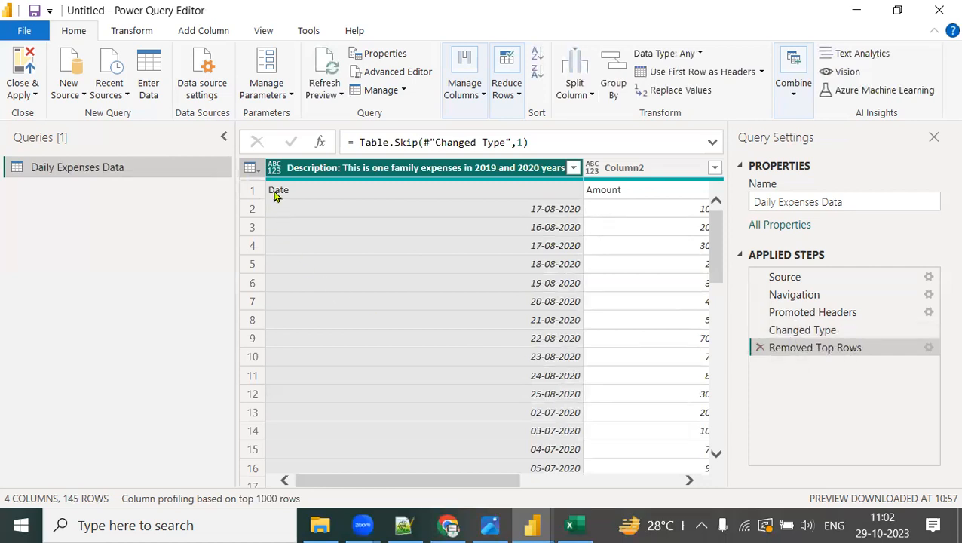
{"action": "left_click", "coordinate": [251, 168]}
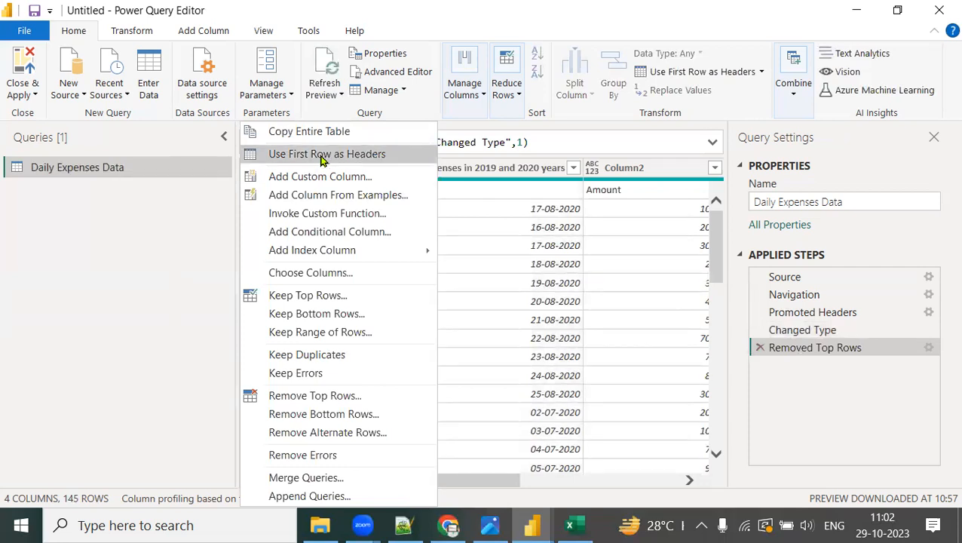
{"action": "left_click", "coordinate": [323, 155]}
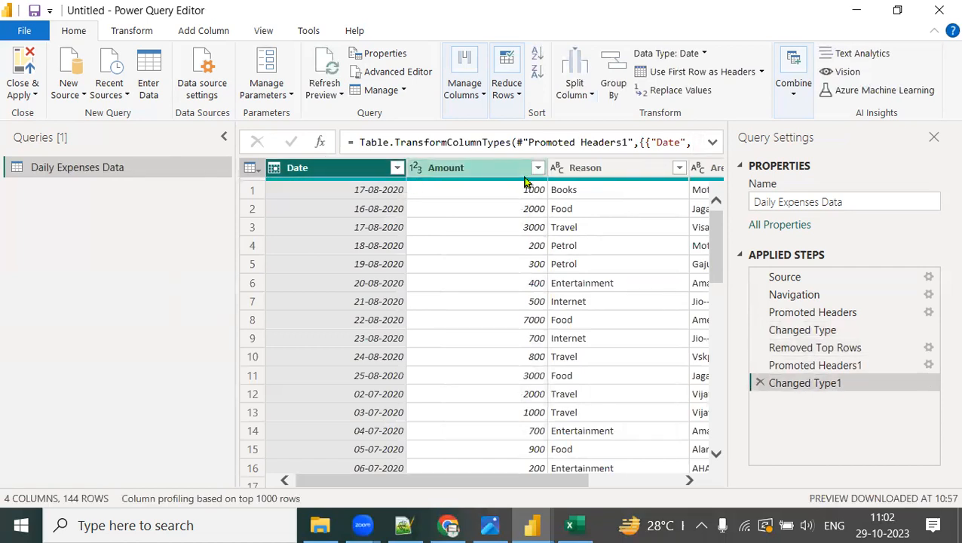
Step: Split the Area_Location column by the custom delimiter "--" at each occurrence of the delimiter
{"action": "left_click_drag", "start_coordinate": [555, 481], "coordinate": [645, 480]}
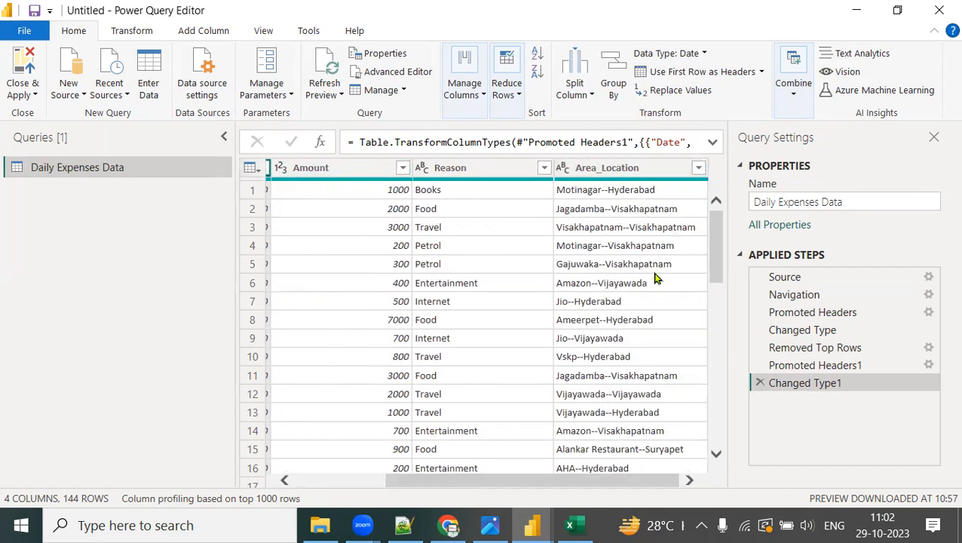
{"action": "left_click", "coordinate": [614, 168]}
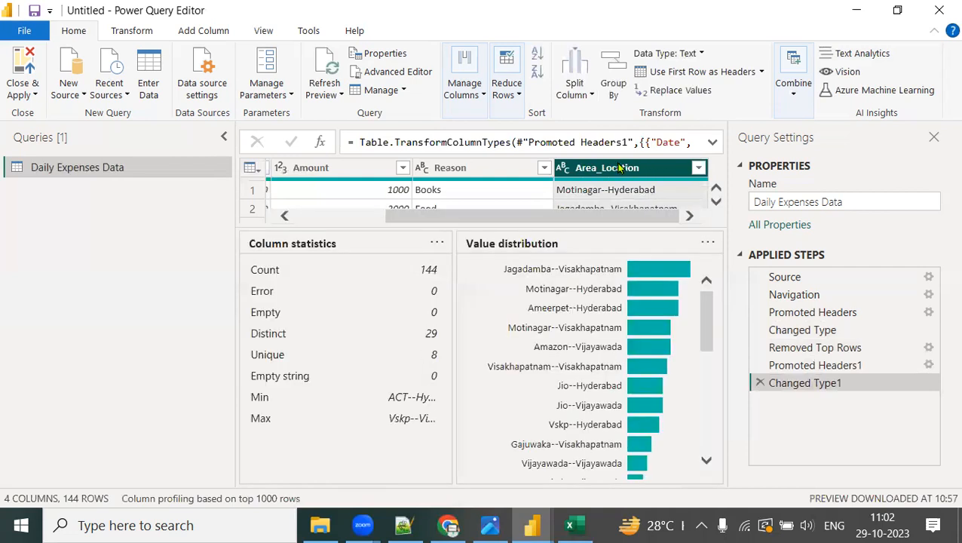
{"action": "right_click", "coordinate": [619, 168]}
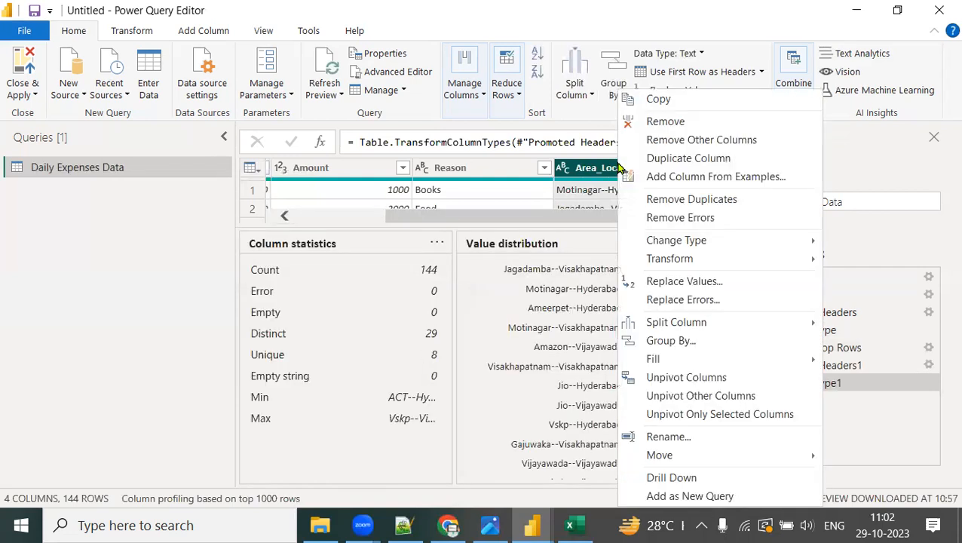
{"action": "mouse_move", "coordinate": [673, 323]}
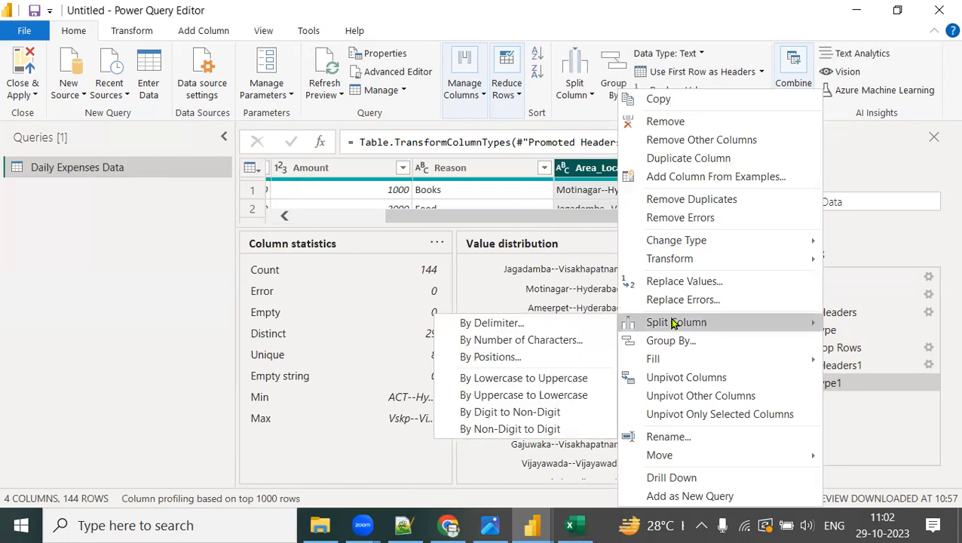
{"action": "left_click", "coordinate": [505, 330]}
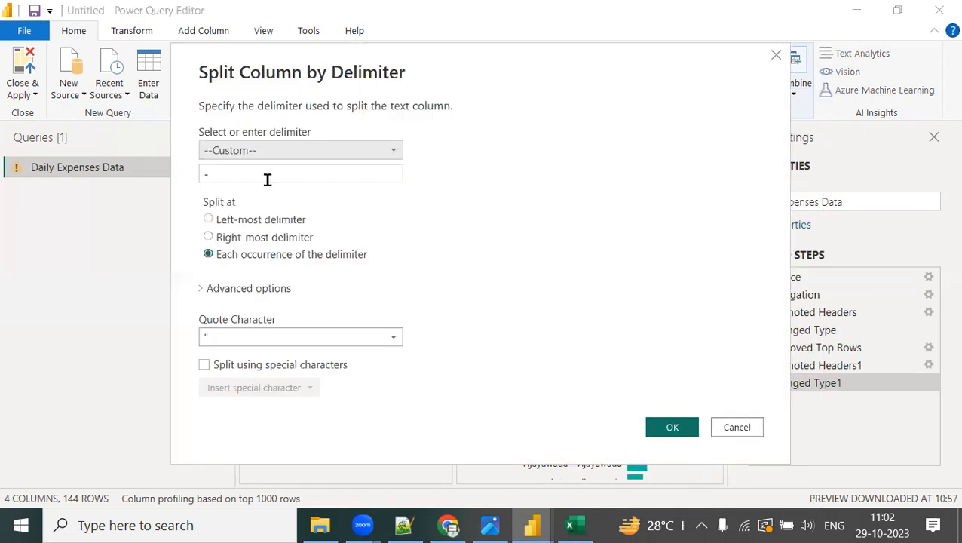
{"action": "left_click", "coordinate": [266, 174]}
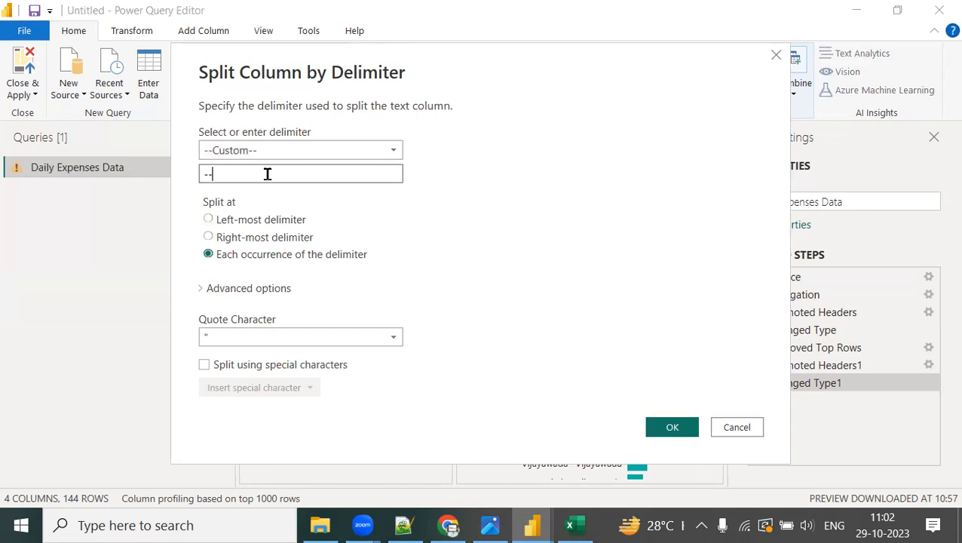
{"action": "left_click", "coordinate": [671, 427]}
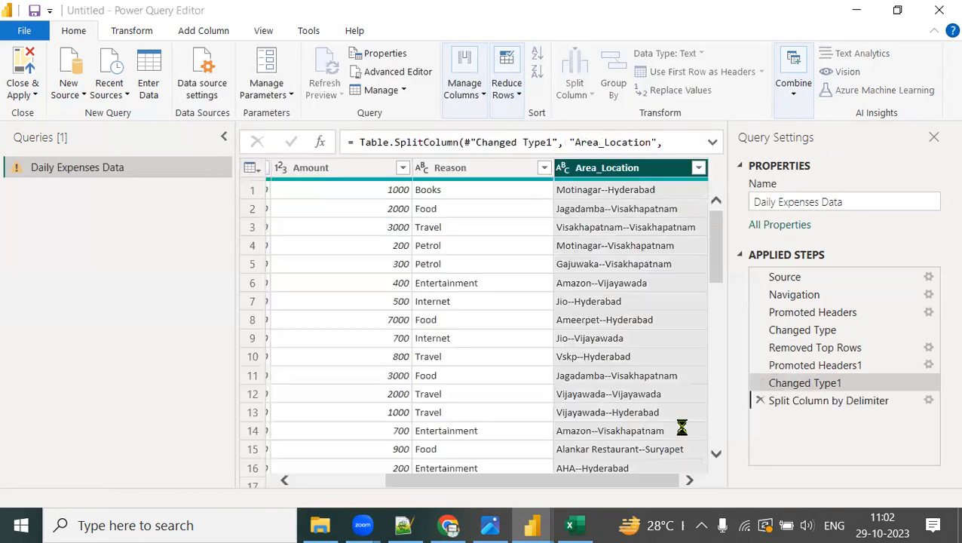
Step: Rename the Area_Location.1 column to Area and the Area_Location.2 column to Location
{"action": "left_click_drag", "start_coordinate": [593, 484], "coordinate": [708, 456]}
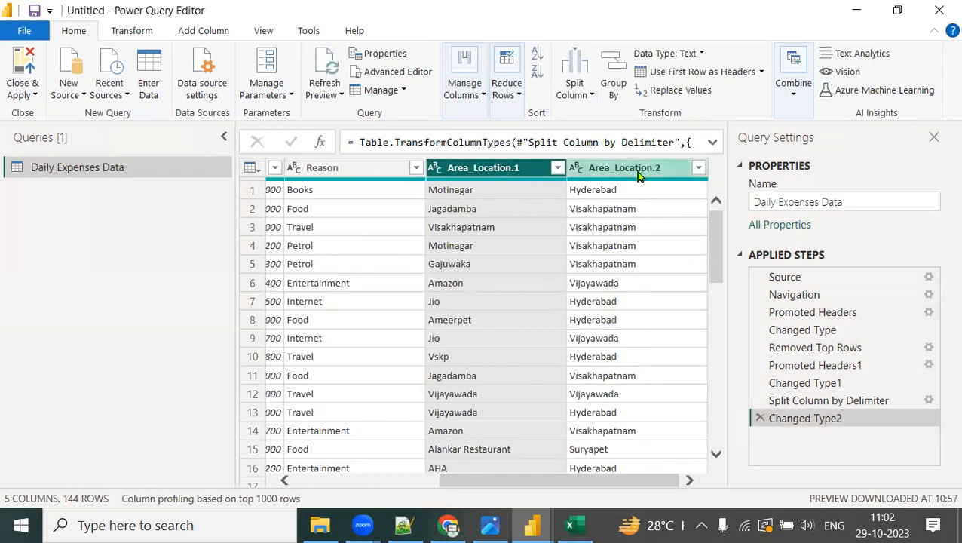
{"action": "double_click", "coordinate": [533, 173]}
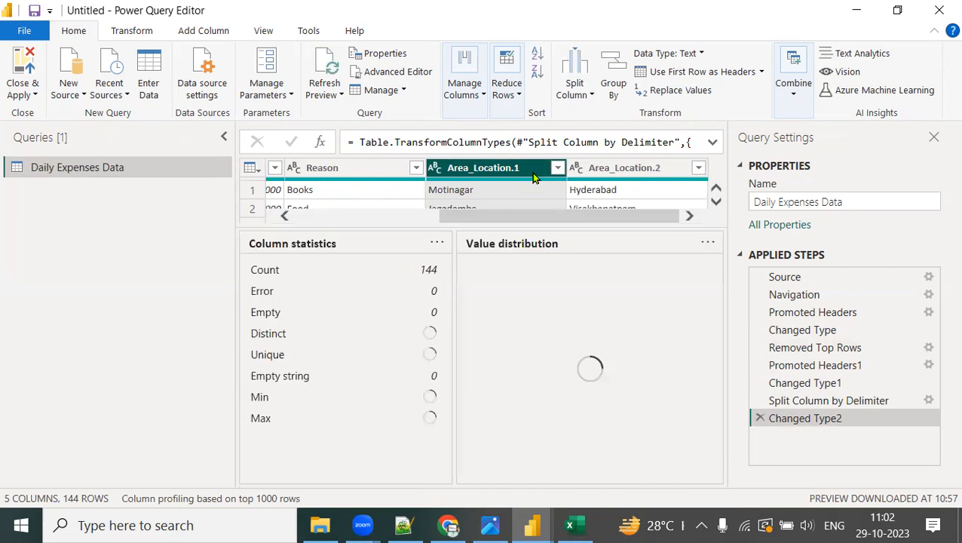
{"action": "type", "text": "Area"}
{"action": "key", "text": "Return"}
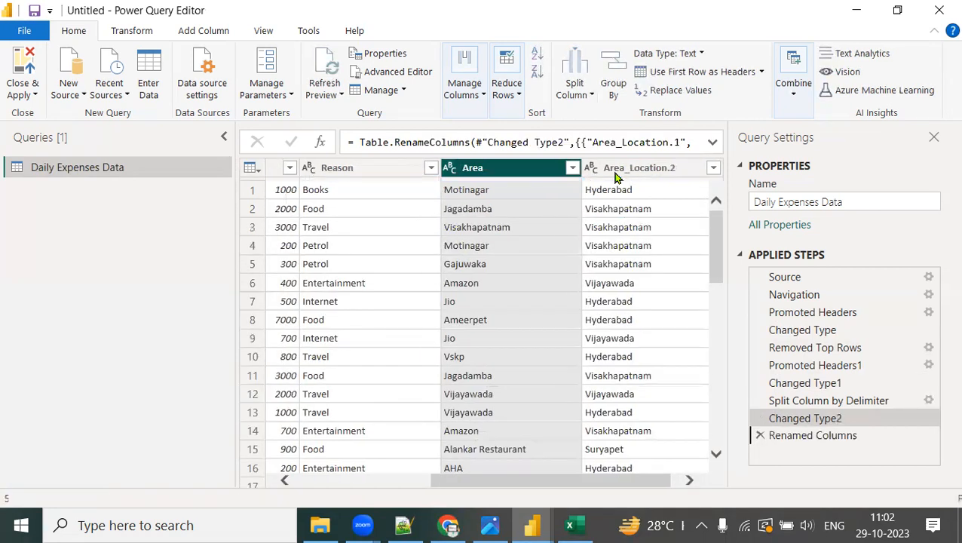
{"action": "double_click", "coordinate": [615, 175]}
{"action": "type", "text": "Location"}
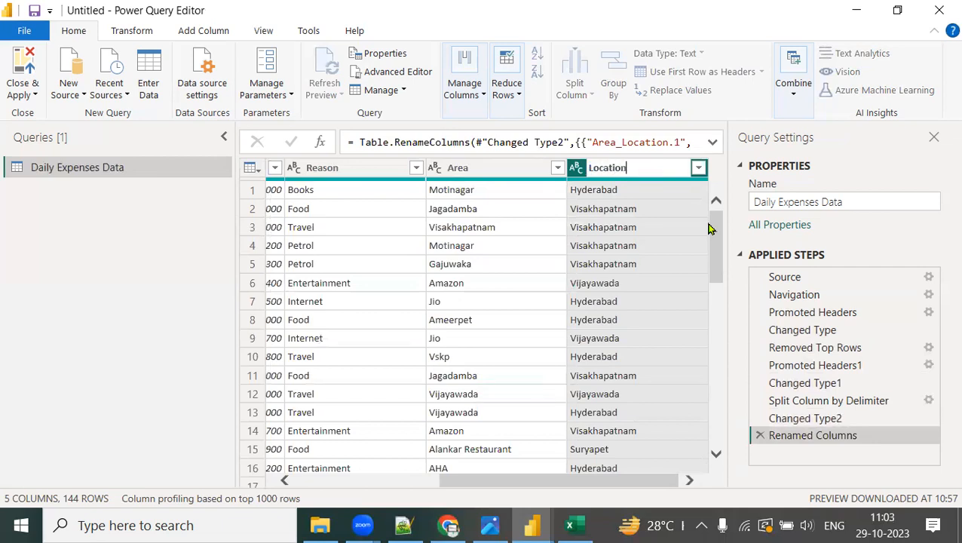
{"action": "key", "text": "Return"}
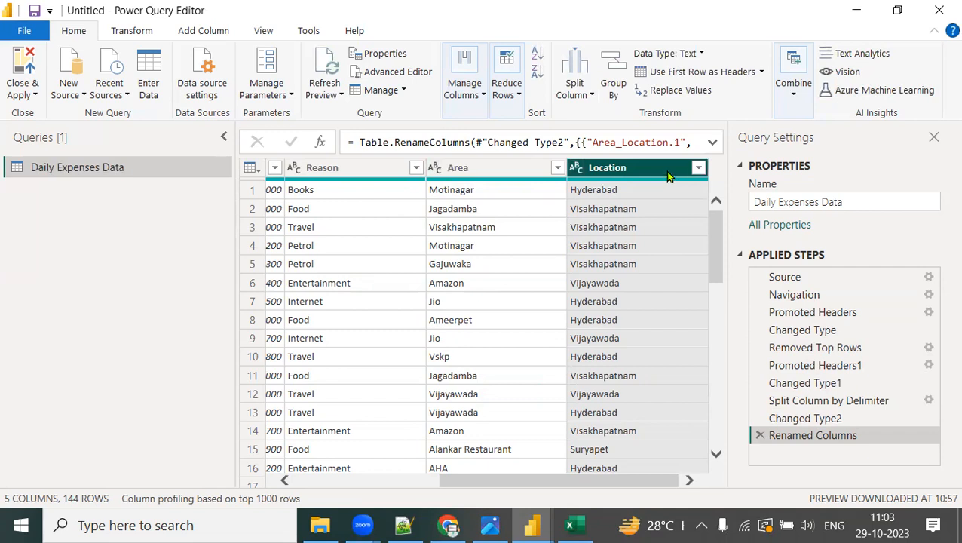
{"action": "left_click_drag", "start_coordinate": [563, 483], "coordinate": [363, 487]}
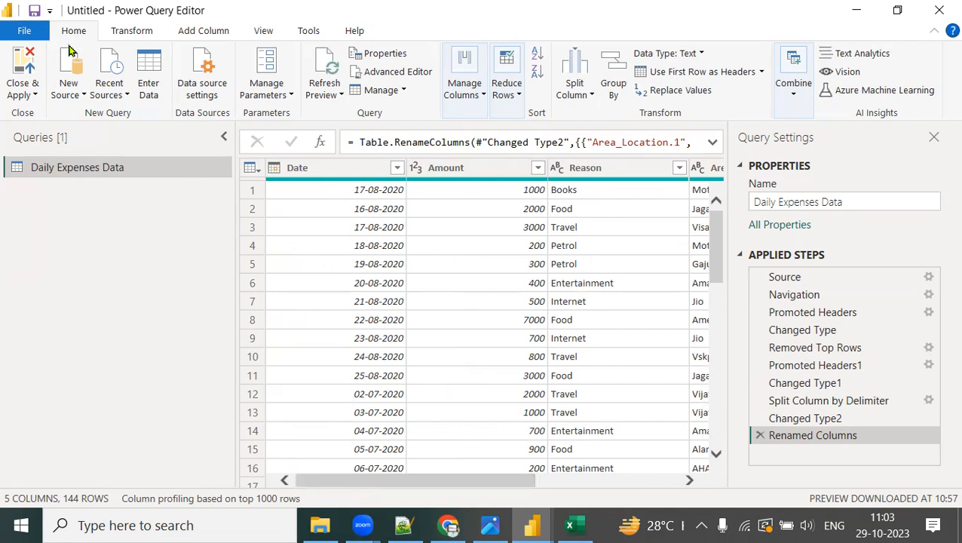
Step: Show the Close & Apply choices, and circle Home and the Close & Apply option as annotations
{"action": "left_click", "coordinate": [35, 96]}
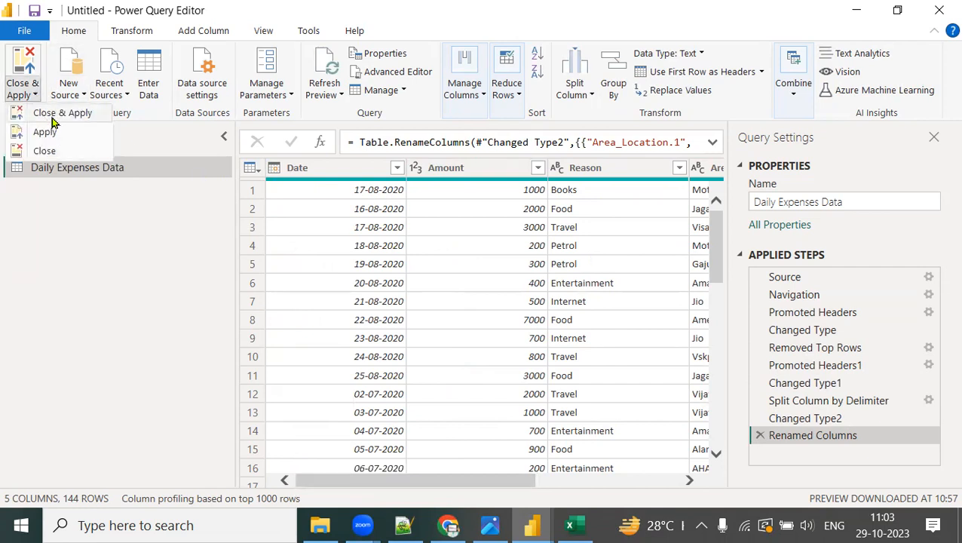
{"action": "key", "text": "ctrl+2"}
{"action": "mouse_move", "coordinate": [87, 14]}
{"action": "left_mouse_down"}
{"action": "mouse_move", "coordinate": [64, 45]}
{"action": "mouse_move", "coordinate": [89, 16]}
{"action": "left_mouse_up"}
{"action": "mouse_move", "coordinate": [101, 99]}
{"action": "left_mouse_down"}
{"action": "mouse_move", "coordinate": [33, 122]}
{"action": "mouse_move", "coordinate": [98, 96]}
{"action": "left_mouse_up"}
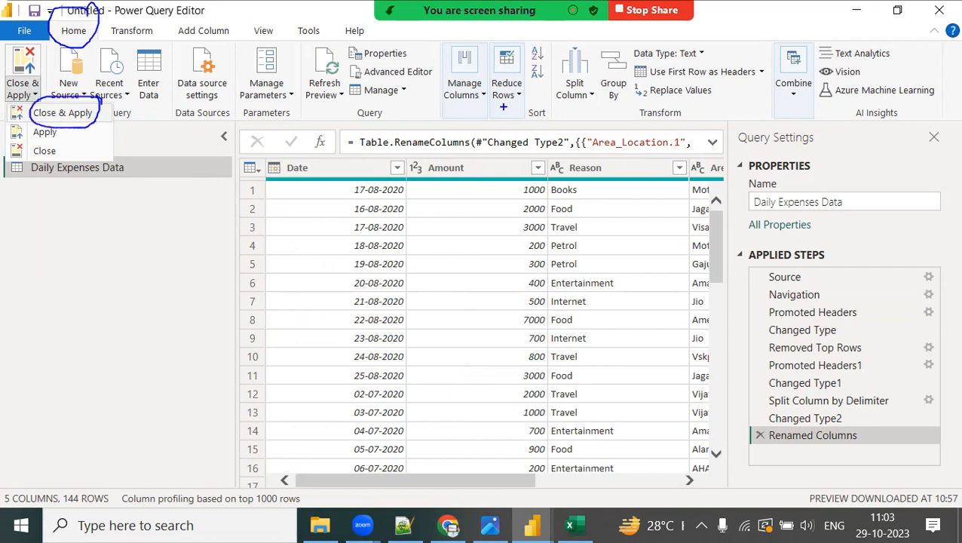
Step: Close the query editor and apply the transformed Daily Expenses Data table to the report
{"action": "left_click_drag", "start_coordinate": [98, 113], "coordinate": [163, 131]}
{"action": "left_click", "coordinate": [24, 90]}
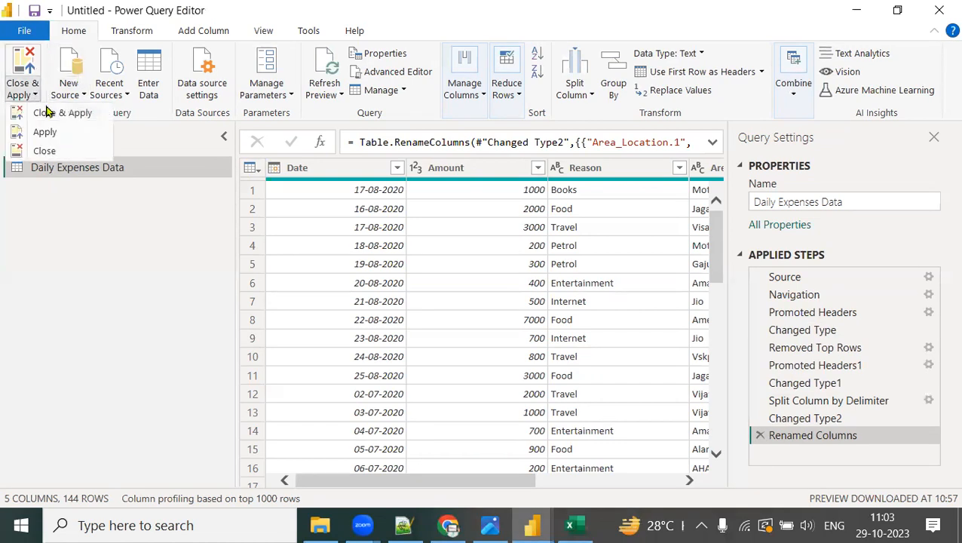
{"action": "left_click", "coordinate": [55, 112]}
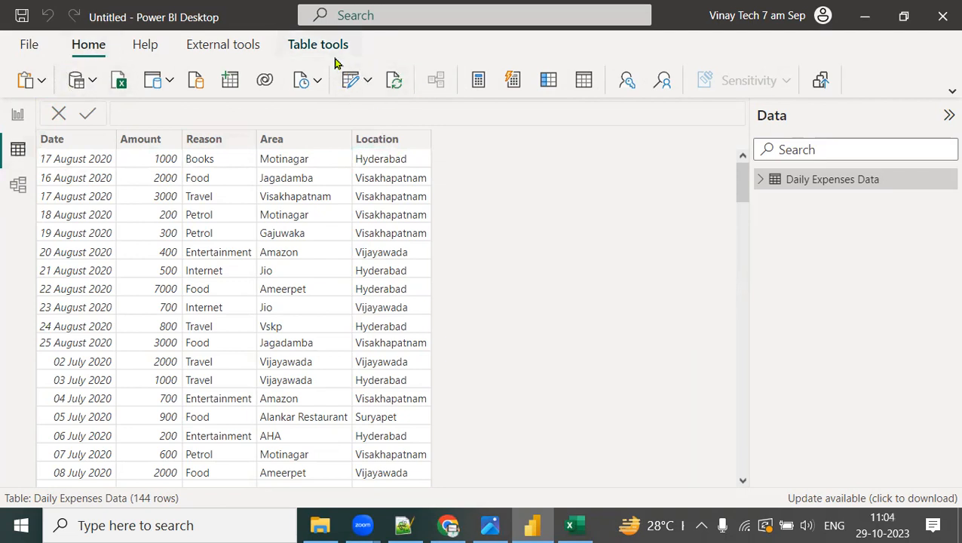
Step: View the Daily Expenses Data table in the model, return to the report view, and expand the table's fields
{"action": "left_click", "coordinate": [19, 190]}
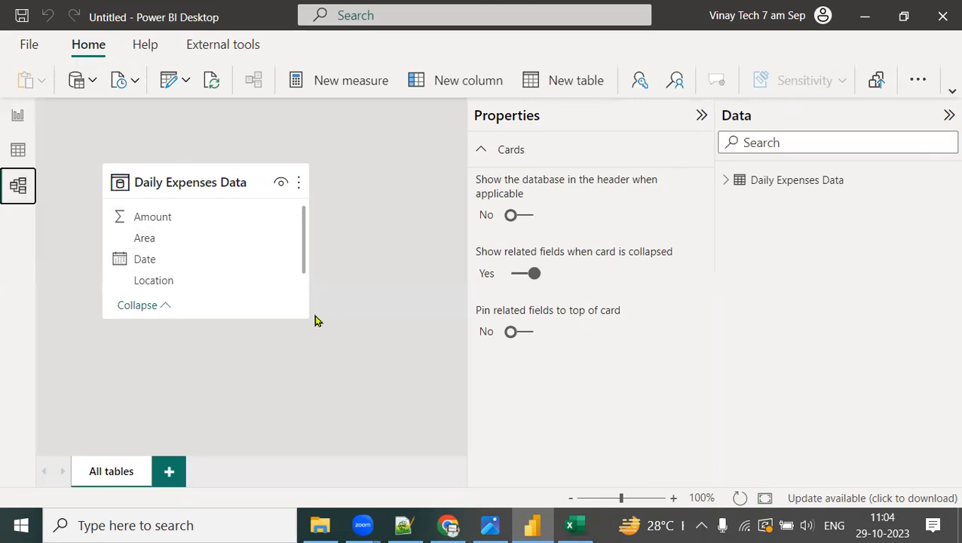
{"action": "mouse_move", "coordinate": [279, 199]}
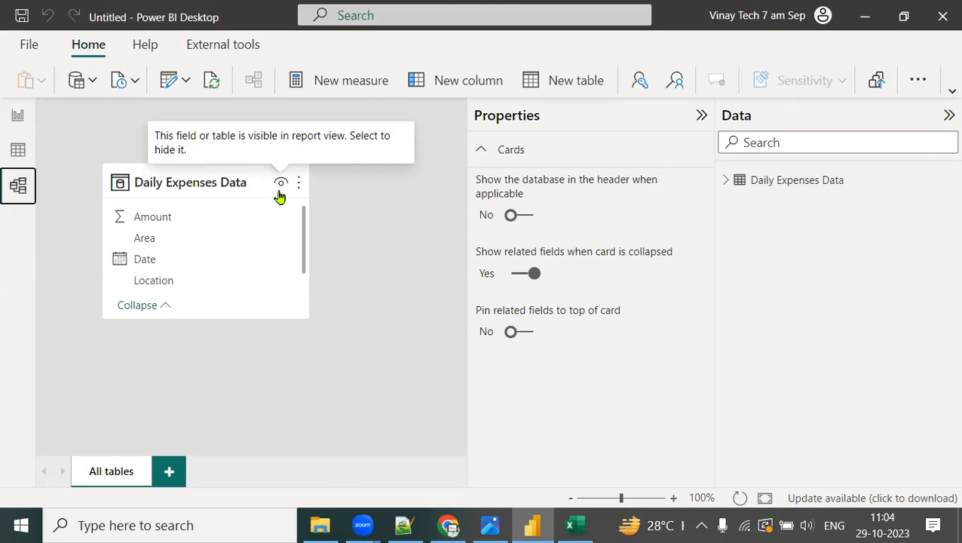
{"action": "left_click", "coordinate": [18, 116]}
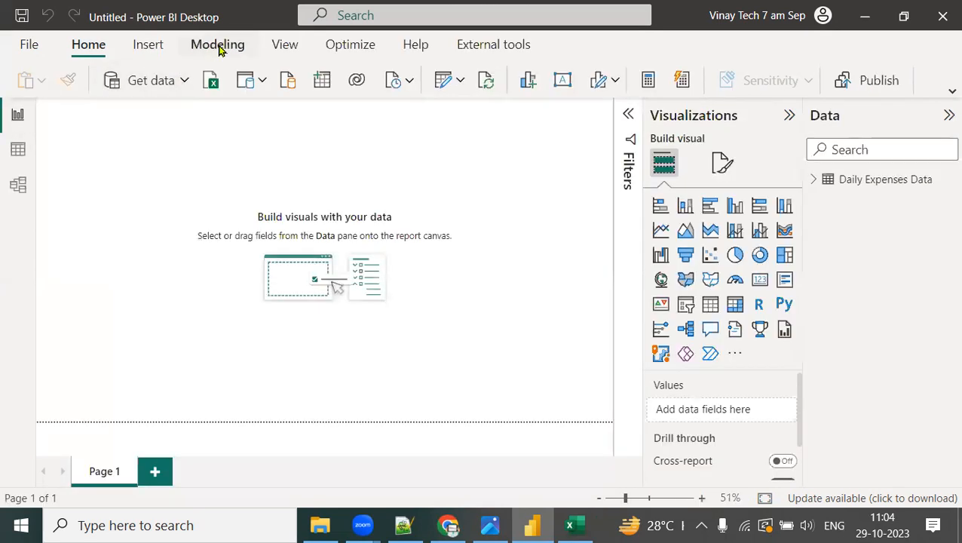
{"action": "left_click", "coordinate": [219, 45]}
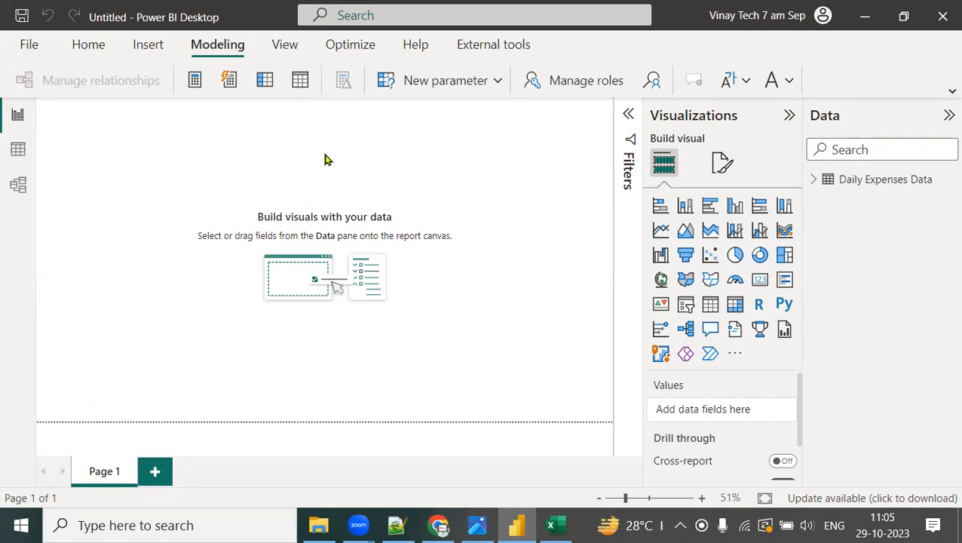
{"action": "left_click", "coordinate": [814, 181]}
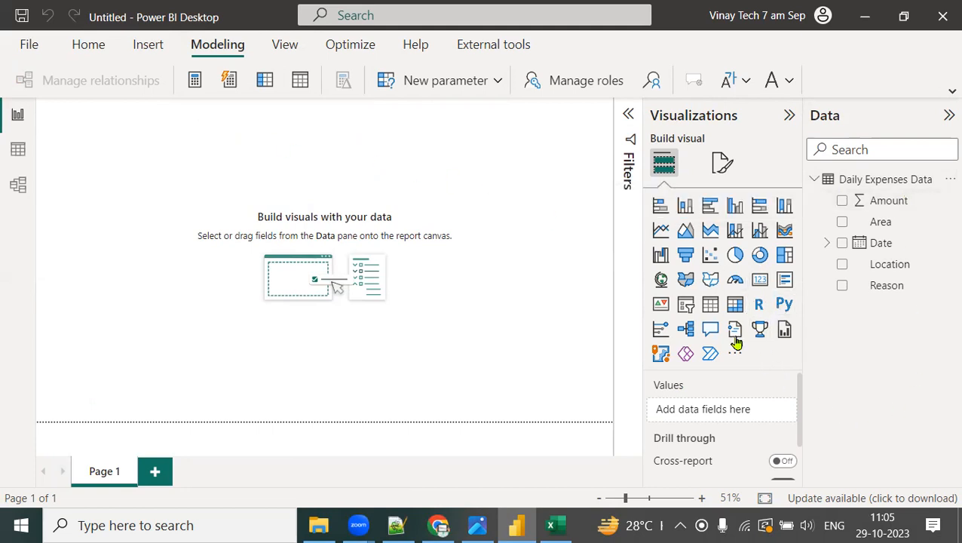
Step: Circle the Card, Slicer, Map, Stacked bar chart and Pie chart visuals as annotations, with a handwritten 2018 beside the slicer, and clear the annotations
{"action": "mouse_move", "coordinate": [781, 280]}
{"action": "left_mouse_down"}
{"action": "mouse_move", "coordinate": [734, 264]}
{"action": "mouse_move", "coordinate": [777, 293]}
{"action": "mouse_move", "coordinate": [770, 264]}
{"action": "mouse_move", "coordinate": [751, 263]}
{"action": "mouse_move", "coordinate": [754, 293]}
{"action": "mouse_move", "coordinate": [770, 268]}
{"action": "left_mouse_up"}
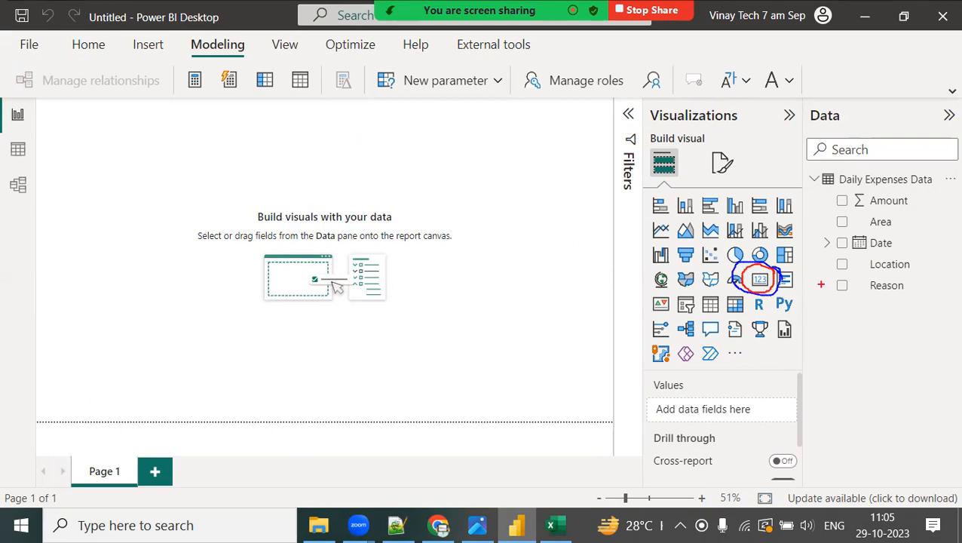
{"action": "mouse_move", "coordinate": [700, 289]}
{"action": "left_mouse_down"}
{"action": "mouse_move", "coordinate": [680, 285]}
{"action": "mouse_move", "coordinate": [660, 306]}
{"action": "mouse_move", "coordinate": [670, 323]}
{"action": "mouse_move", "coordinate": [690, 304]}
{"action": "mouse_move", "coordinate": [691, 313]}
{"action": "left_mouse_up"}
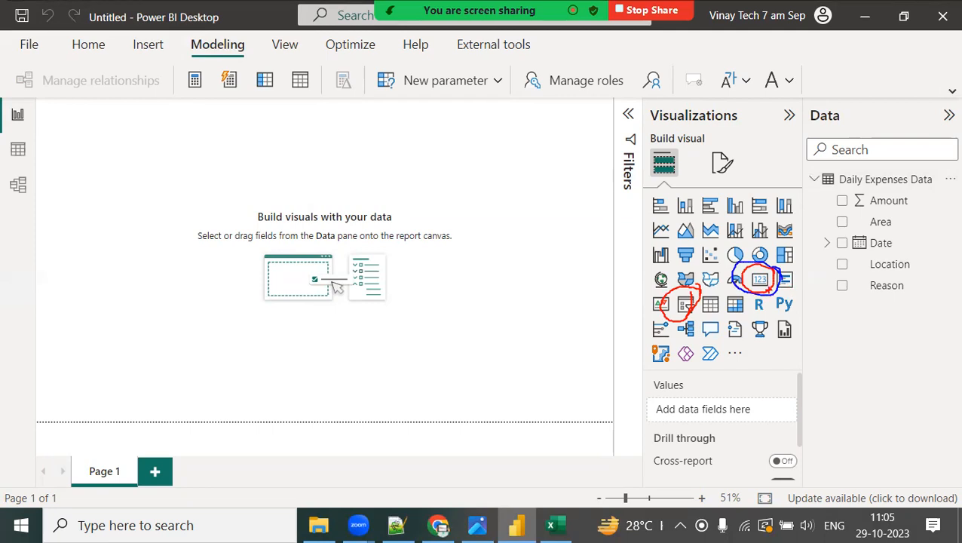
{"action": "mouse_move", "coordinate": [682, 313]}
{"action": "left_mouse_down"}
{"action": "mouse_move", "coordinate": [865, 332]}
{"action": "mouse_move", "coordinate": [832, 356]}
{"action": "mouse_move", "coordinate": [897, 375]}
{"action": "mouse_move", "coordinate": [895, 394]}
{"action": "mouse_move", "coordinate": [893, 363]}
{"action": "left_mouse_up"}
{"action": "mouse_move", "coordinate": [680, 310]}
{"action": "left_mouse_down"}
{"action": "mouse_move", "coordinate": [708, 324]}
{"action": "mouse_move", "coordinate": [709, 311]}
{"action": "left_mouse_up"}
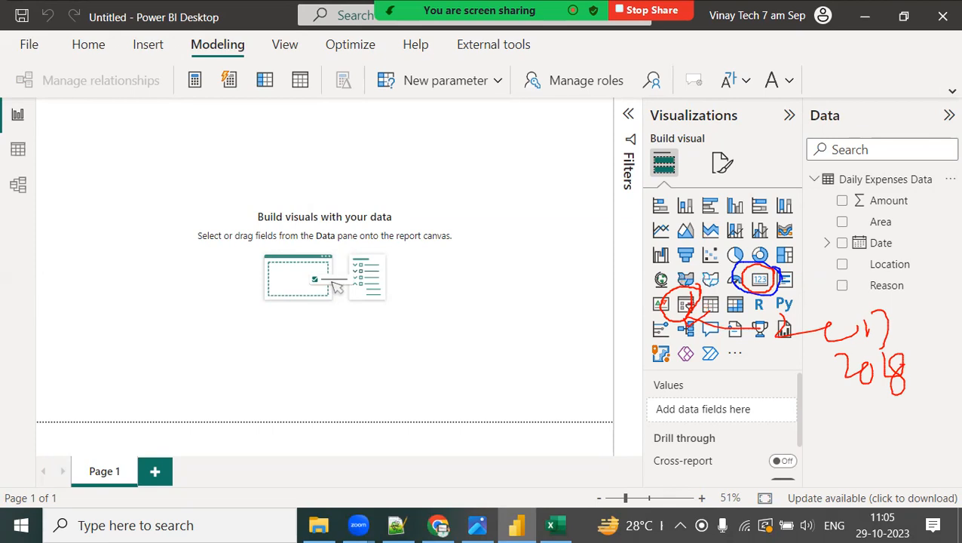
{"action": "mouse_move", "coordinate": [673, 269]}
{"action": "left_mouse_down"}
{"action": "mouse_move", "coordinate": [626, 270]}
{"action": "mouse_move", "coordinate": [668, 296]}
{"action": "mouse_move", "coordinate": [674, 264]}
{"action": "left_mouse_up"}
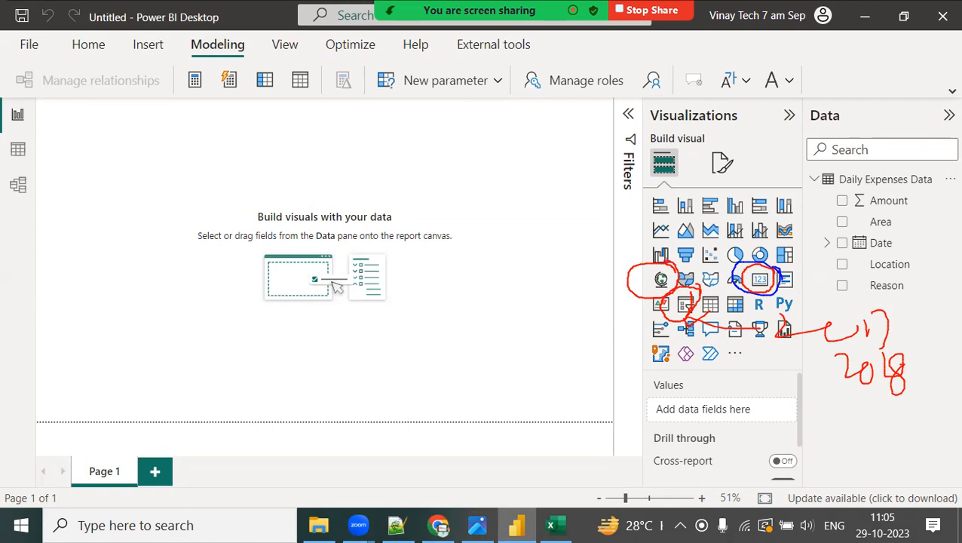
{"action": "mouse_move", "coordinate": [664, 193]}
{"action": "left_mouse_down"}
{"action": "mouse_move", "coordinate": [647, 214]}
{"action": "mouse_move", "coordinate": [678, 208]}
{"action": "mouse_move", "coordinate": [657, 187]}
{"action": "left_mouse_up"}
{"action": "mouse_move", "coordinate": [751, 241]}
{"action": "left_mouse_down"}
{"action": "mouse_move", "coordinate": [711, 255]}
{"action": "mouse_move", "coordinate": [745, 269]}
{"action": "mouse_move", "coordinate": [744, 243]}
{"action": "left_mouse_up"}
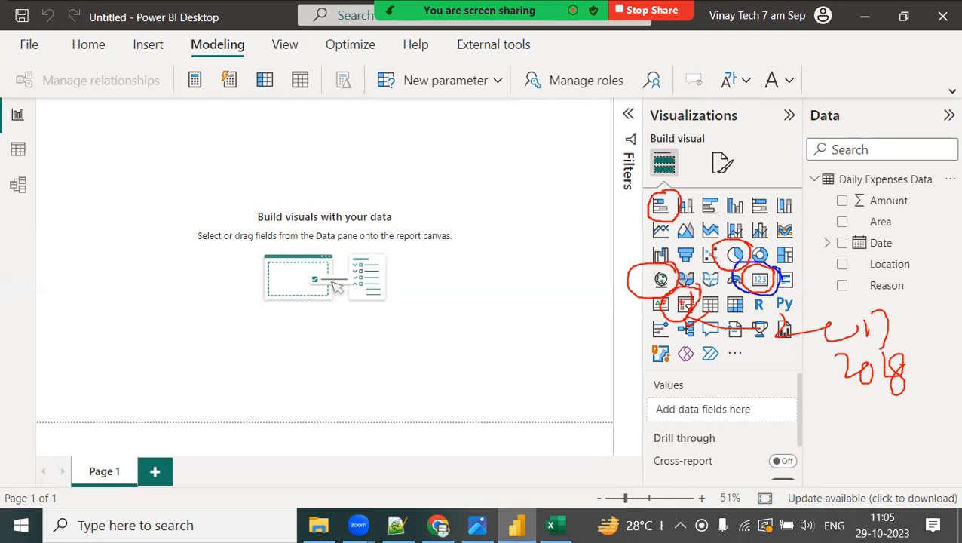
{"action": "key", "text": "alt+s"}
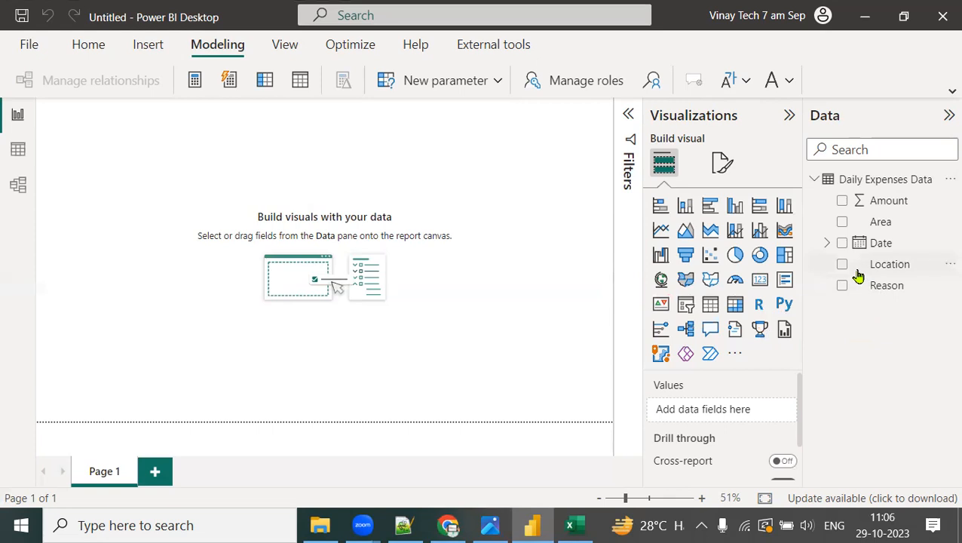
Step: Add a card visual to the report page and collapse the filter pane
{"action": "left_click", "coordinate": [767, 282]}
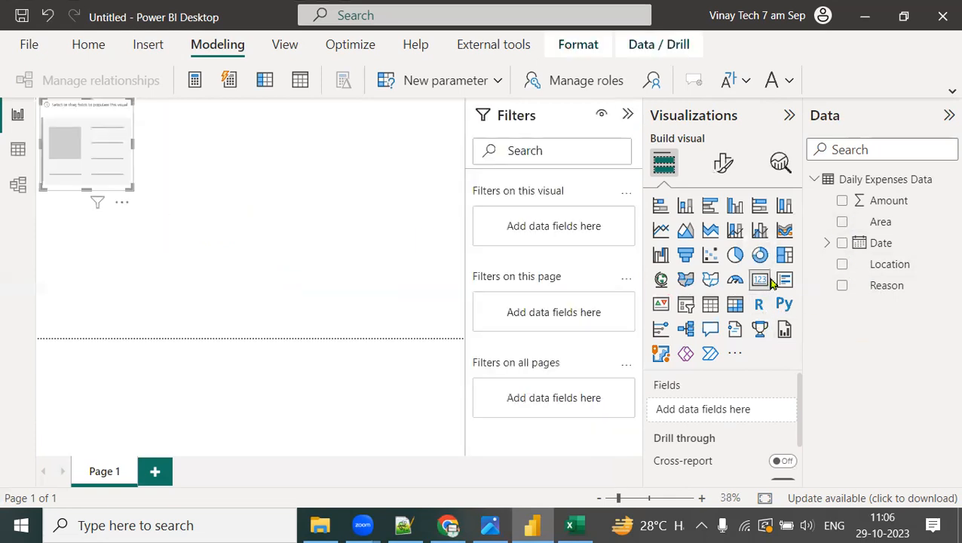
{"action": "left_click", "coordinate": [629, 116]}
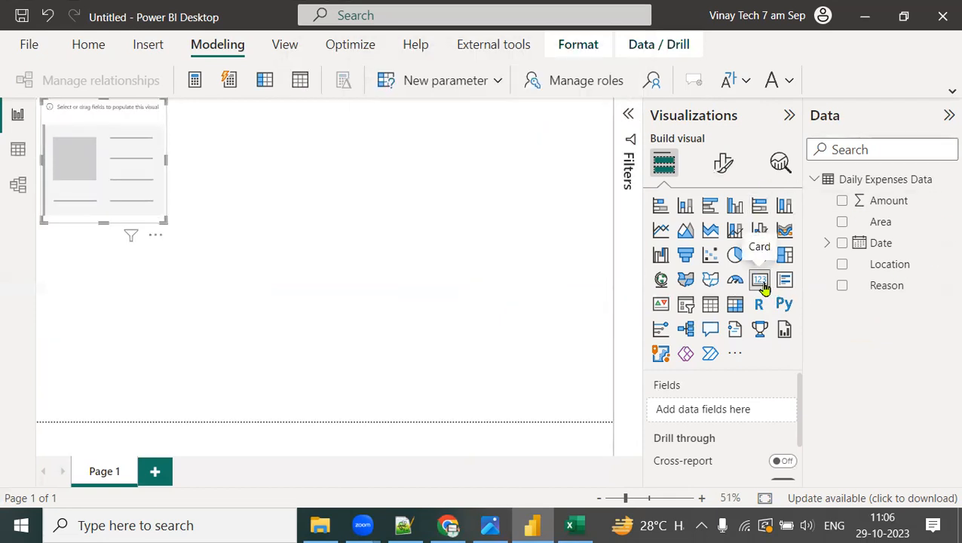
Step: Annotate the Card visual, Build visual and the data fields area with circles, arrows and the number 1
{"action": "mouse_move", "coordinate": [784, 270]}
{"action": "left_mouse_down"}
{"action": "mouse_move", "coordinate": [743, 268]}
{"action": "mouse_move", "coordinate": [784, 299]}
{"action": "mouse_move", "coordinate": [776, 263]}
{"action": "left_mouse_up"}
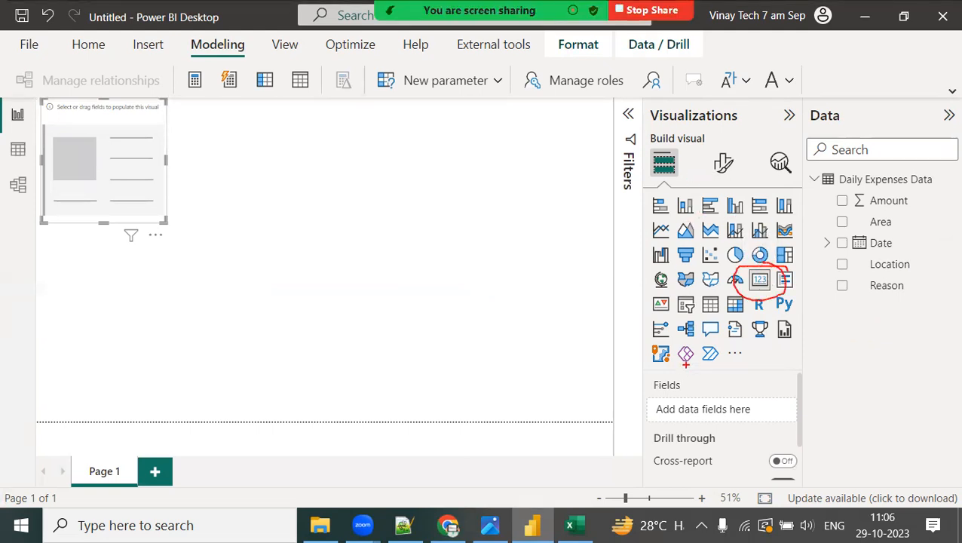
{"action": "mouse_move", "coordinate": [682, 143]}
{"action": "left_mouse_down"}
{"action": "mouse_move", "coordinate": [629, 183]}
{"action": "mouse_move", "coordinate": [677, 239]}
{"action": "mouse_move", "coordinate": [668, 360]}
{"action": "mouse_move", "coordinate": [694, 350]}
{"action": "left_mouse_up"}
{"action": "mouse_move", "coordinate": [907, 236]}
{"action": "left_mouse_down"}
{"action": "mouse_move", "coordinate": [755, 411]}
{"action": "mouse_move", "coordinate": [787, 436]}
{"action": "left_mouse_up"}
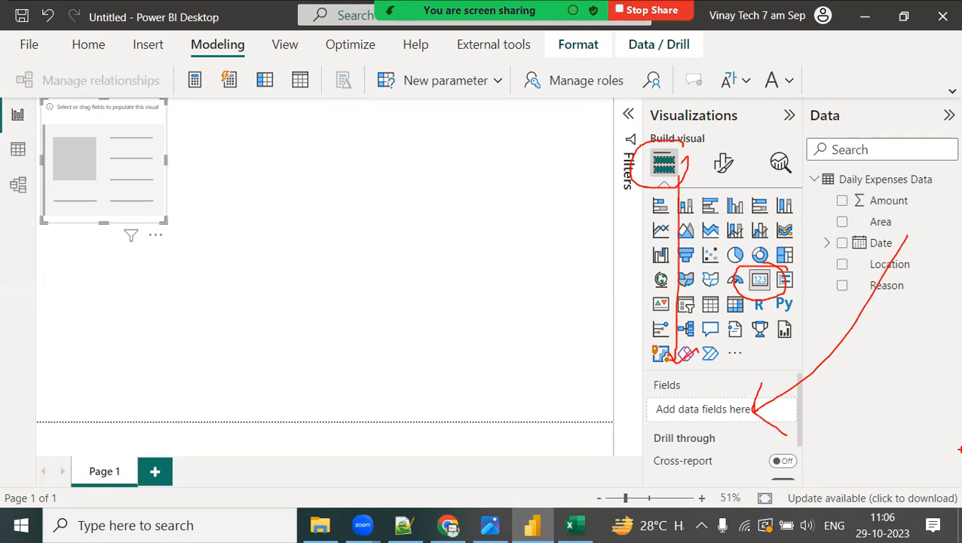
{"action": "mouse_move", "coordinate": [816, 315]}
{"action": "left_mouse_down"}
{"action": "mouse_move", "coordinate": [814, 341]}
{"action": "mouse_move", "coordinate": [799, 324]}
{"action": "mouse_move", "coordinate": [814, 368]}
{"action": "left_mouse_up"}
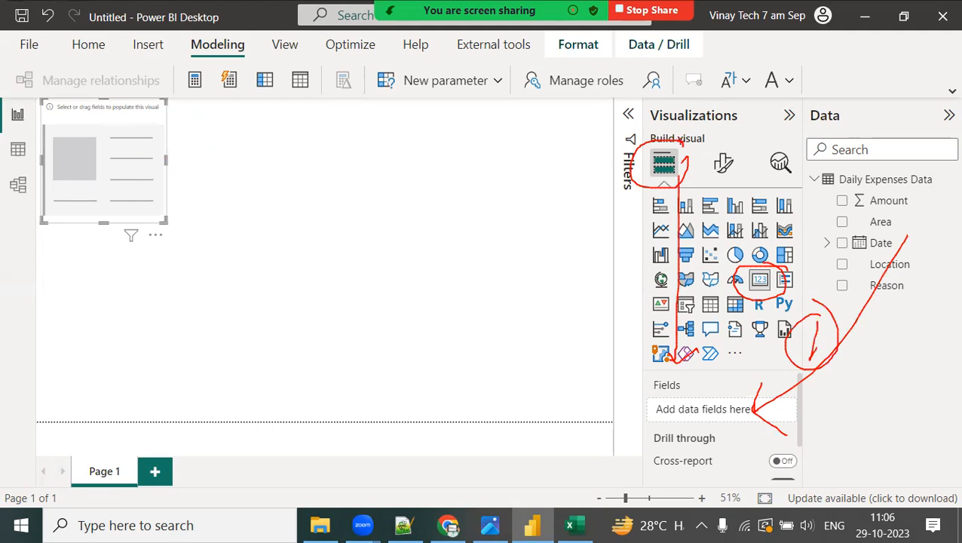
{"action": "mouse_move", "coordinate": [750, 155]}
{"action": "left_mouse_down"}
{"action": "mouse_move", "coordinate": [697, 167]}
{"action": "mouse_move", "coordinate": [747, 160]}
{"action": "mouse_move", "coordinate": [803, 101]}
{"action": "mouse_move", "coordinate": [813, 130]}
{"action": "mouse_move", "coordinate": [871, 127]}
{"action": "mouse_move", "coordinate": [881, 137]}
{"action": "mouse_move", "coordinate": [898, 98]}
{"action": "left_mouse_up"}
{"action": "mouse_move", "coordinate": [893, 132]}
{"action": "left_mouse_down"}
{"action": "mouse_move", "coordinate": [934, 114]}
{"action": "mouse_move", "coordinate": [914, 124]}
{"action": "left_mouse_up"}
{"action": "mouse_move", "coordinate": [650, 159]}
{"action": "left_mouse_down"}
{"action": "mouse_move", "coordinate": [545, 160]}
{"action": "mouse_move", "coordinate": [546, 125]}
{"action": "mouse_move", "coordinate": [565, 154]}
{"action": "mouse_move", "coordinate": [586, 127]}
{"action": "mouse_move", "coordinate": [602, 147]}
{"action": "mouse_move", "coordinate": [637, 129]}
{"action": "mouse_move", "coordinate": [626, 162]}
{"action": "left_mouse_up"}
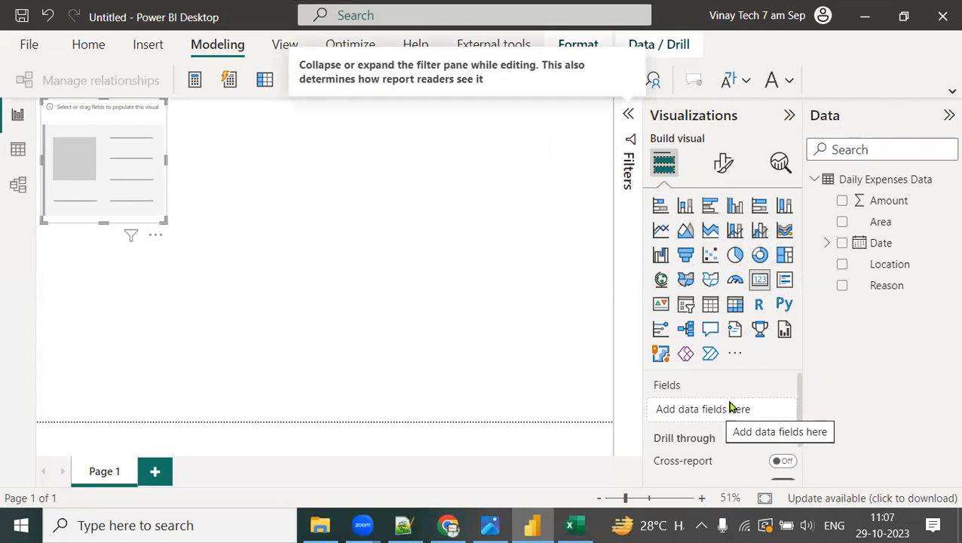
Step: Assign the Amount field to the card as a sum and review its available aggregation choices
{"action": "left_click_drag", "start_coordinate": [836, 208], "coordinate": [727, 408]}
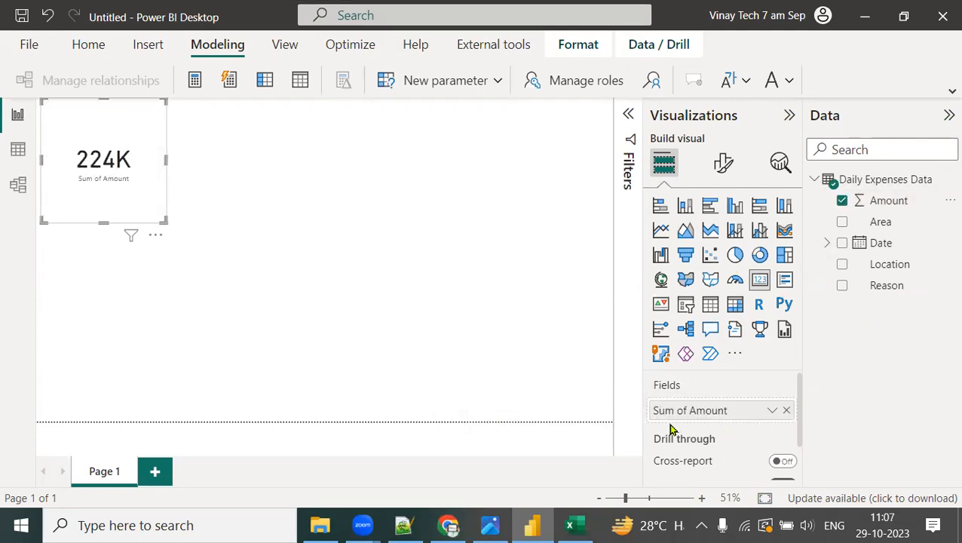
{"action": "left_click", "coordinate": [773, 411]}
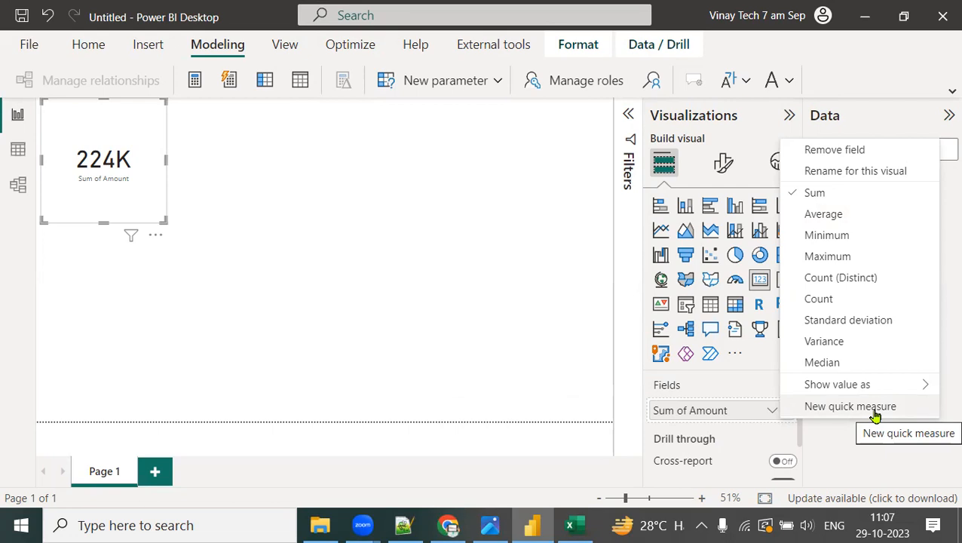
{"action": "left_click", "coordinate": [386, 235]}
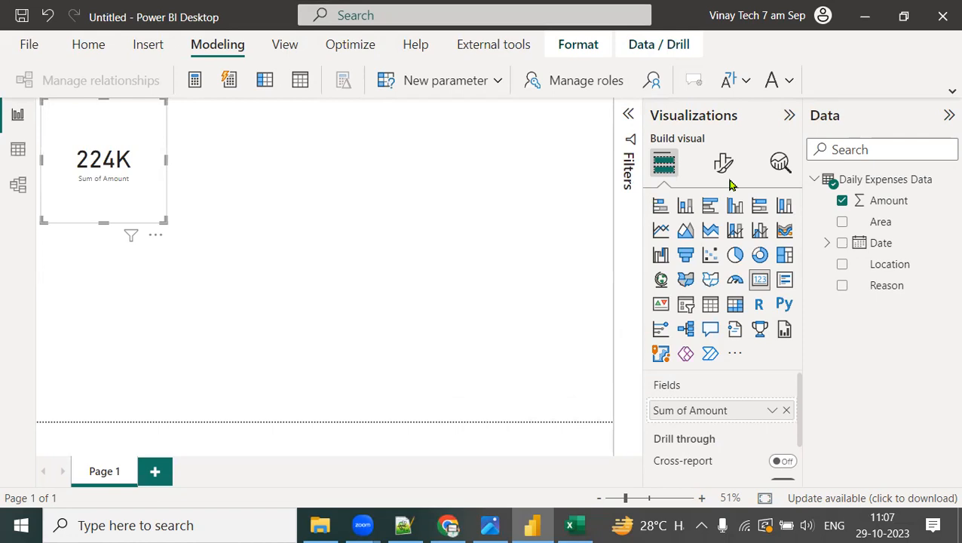
{"action": "left_click", "coordinate": [442, 268]}
Step: Add a second card beside the first, assign it the Amount field, and set its aggregation to Average
{"action": "left_click_drag", "start_coordinate": [760, 281], "coordinate": [309, 122]}
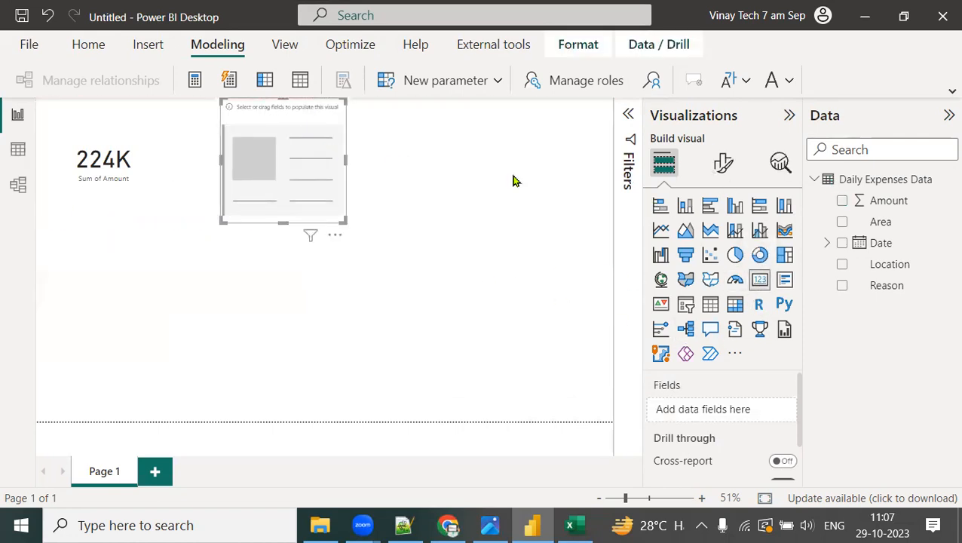
{"action": "left_click_drag", "start_coordinate": [900, 211], "coordinate": [734, 414]}
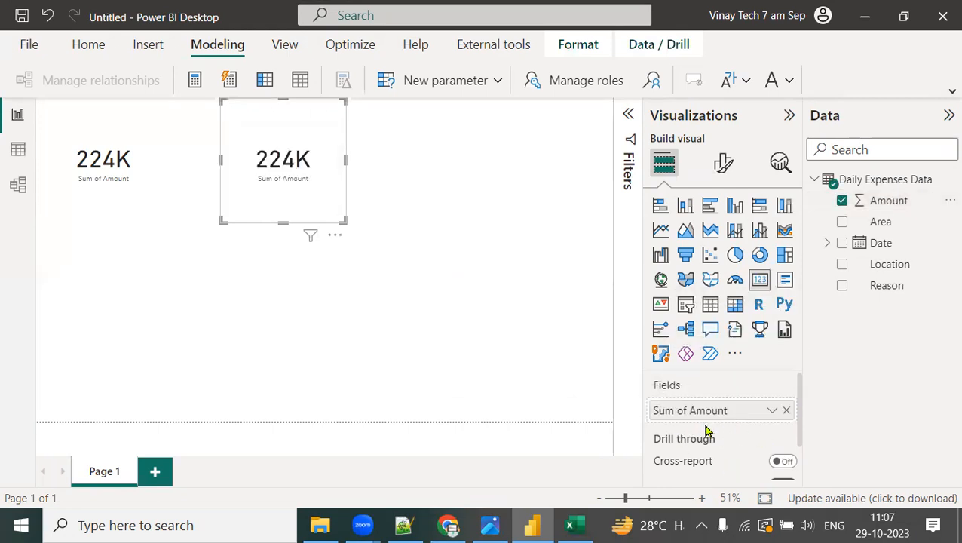
{"action": "left_click", "coordinate": [772, 410]}
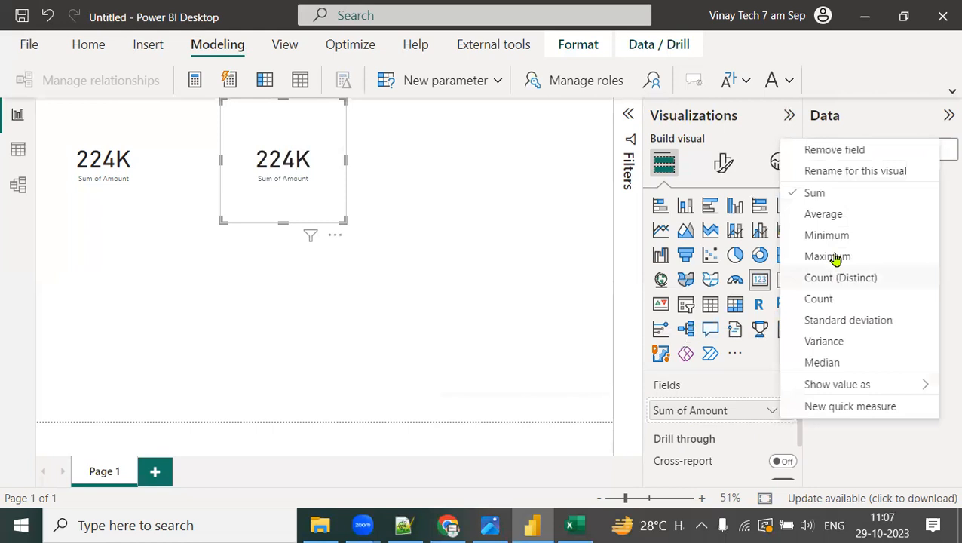
{"action": "left_click", "coordinate": [829, 218]}
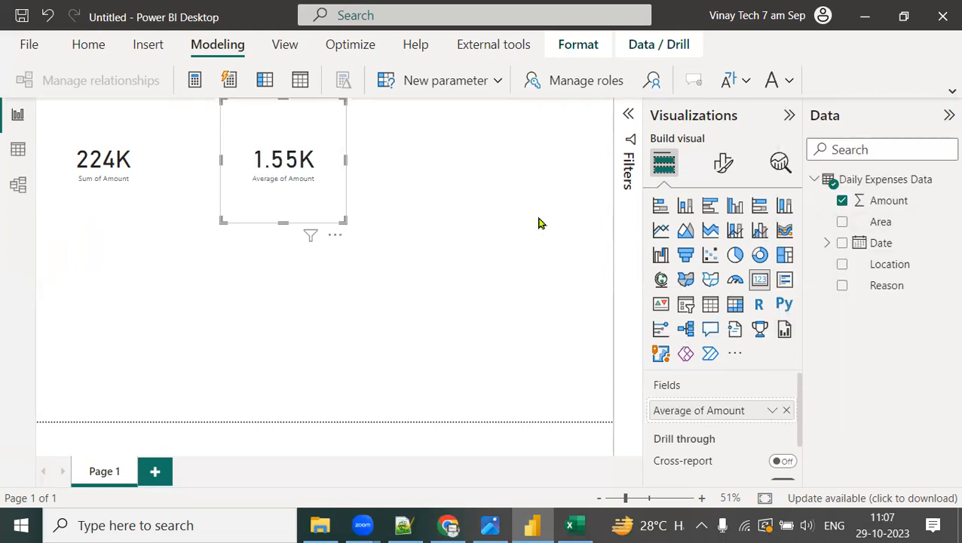
{"action": "left_click", "coordinate": [575, 287]}
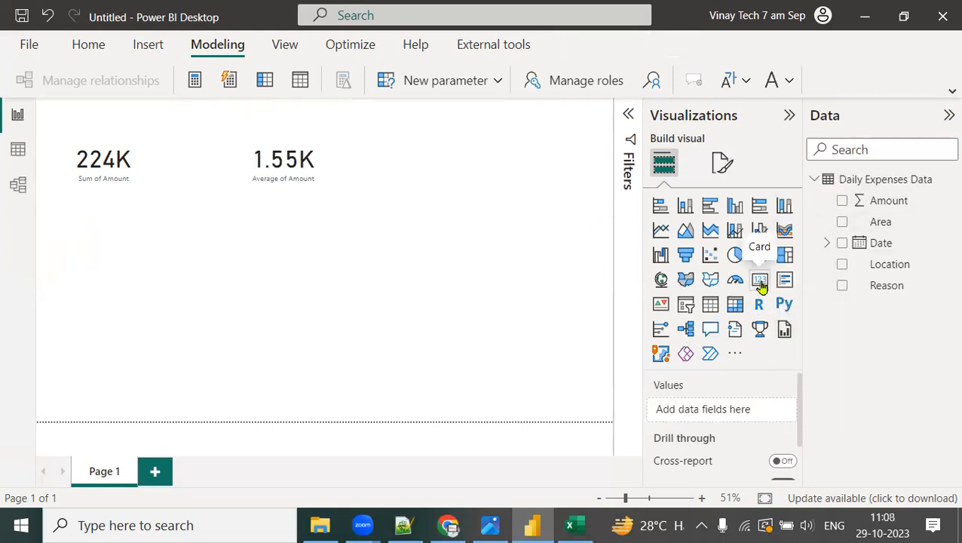
Step: Add a third card beside the average card, assign it the Amount field, and set its aggregation to Maximum
{"action": "left_click", "coordinate": [760, 280]}
{"action": "left_click_drag", "start_coordinate": [125, 261], "coordinate": [445, 131]}
{"action": "left_click_drag", "start_coordinate": [867, 201], "coordinate": [745, 403]}
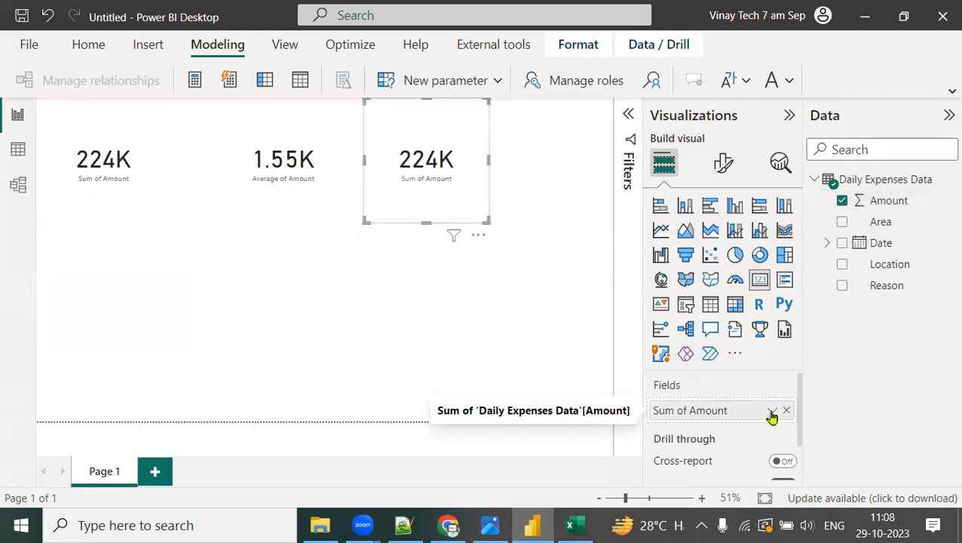
{"action": "left_click", "coordinate": [771, 409]}
{"action": "left_click", "coordinate": [830, 258]}
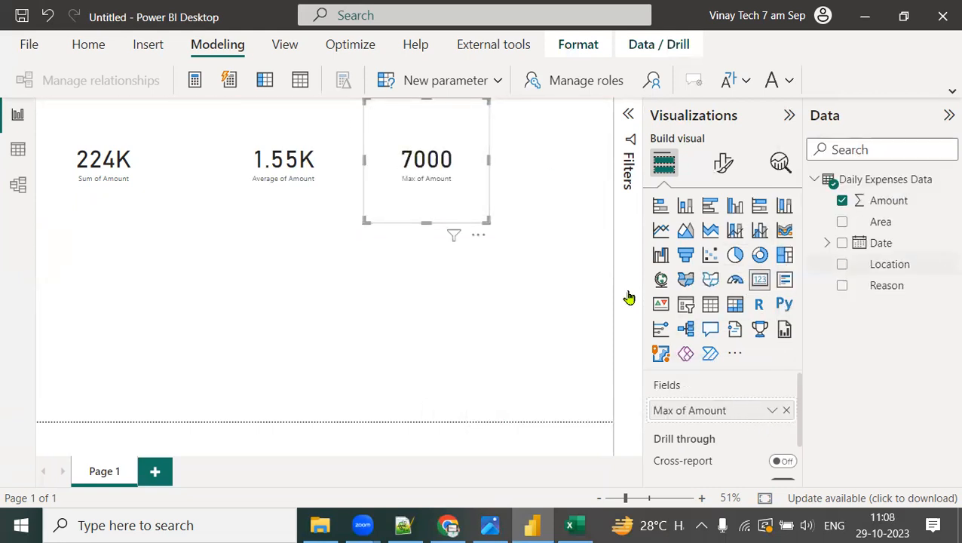
{"action": "left_click", "coordinate": [383, 344]}
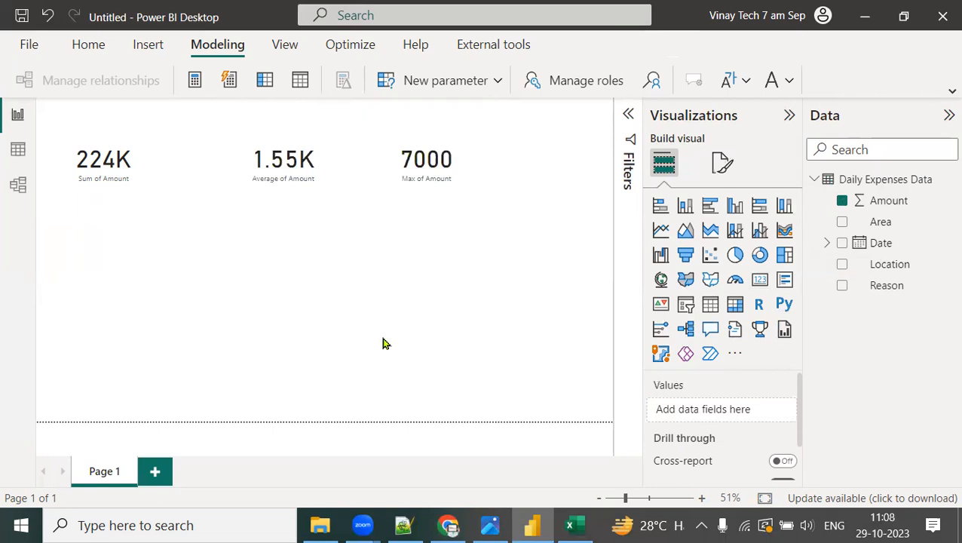
Step: Add a fourth card below the first, assign it the Amount field, and set its aggregation to Minimum
{"action": "left_click", "coordinate": [760, 280]}
{"action": "left_click_drag", "start_coordinate": [897, 200], "coordinate": [743, 408]}
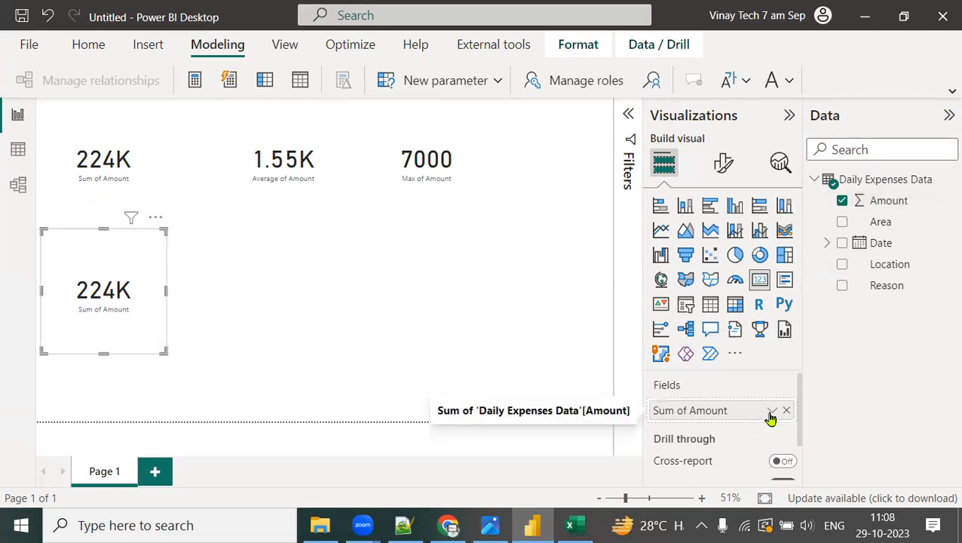
{"action": "left_click", "coordinate": [771, 411]}
{"action": "left_click", "coordinate": [835, 241]}
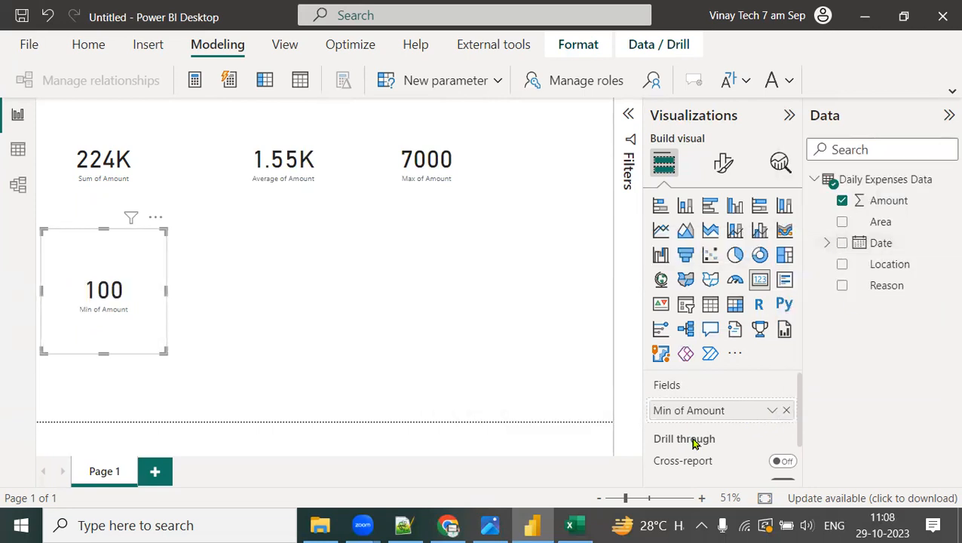
Step: Replace the fourth card's Amount field with Location and set its aggregation to Count
{"action": "mouse_move", "coordinate": [695, 443]}
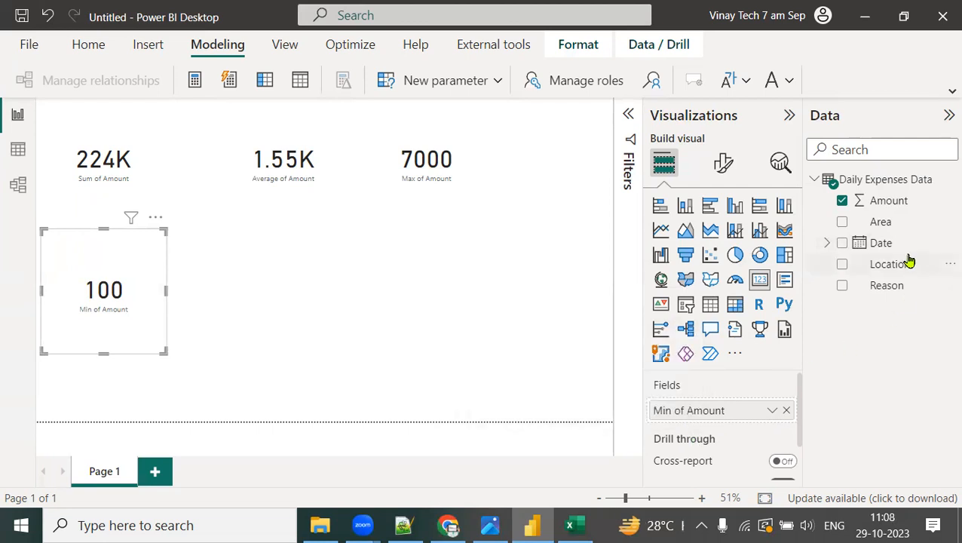
{"action": "left_click_drag", "start_coordinate": [897, 268], "coordinate": [739, 408]}
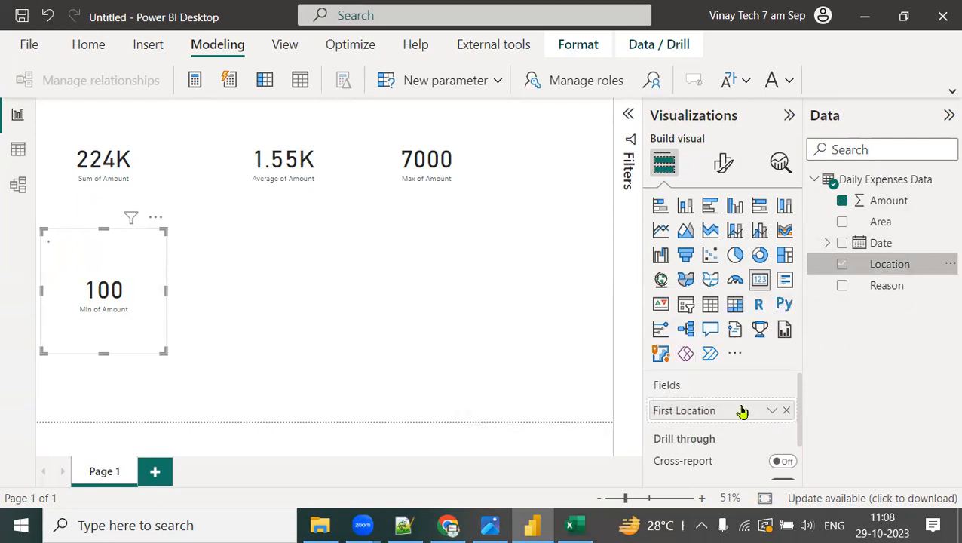
{"action": "left_click", "coordinate": [770, 415]}
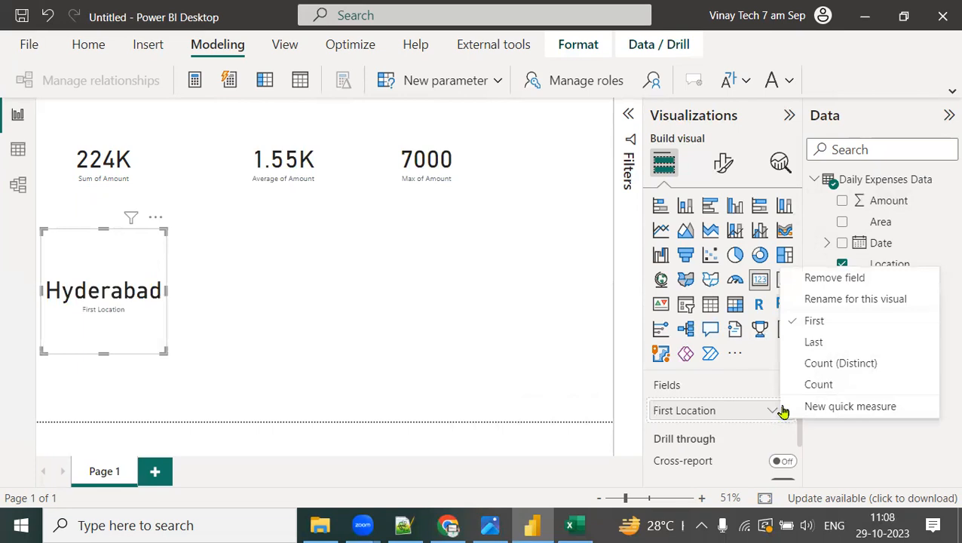
{"action": "left_click", "coordinate": [820, 386]}
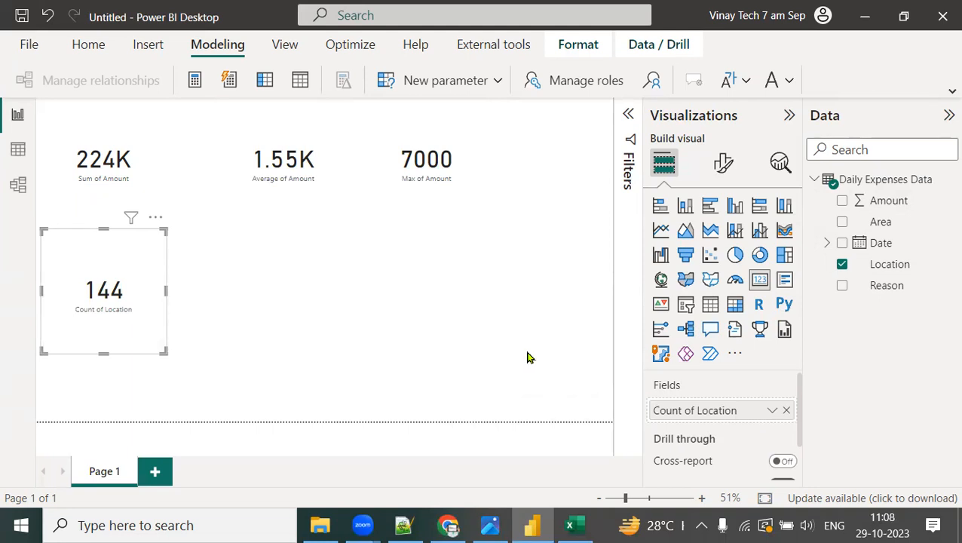
{"action": "left_click", "coordinate": [550, 332]}
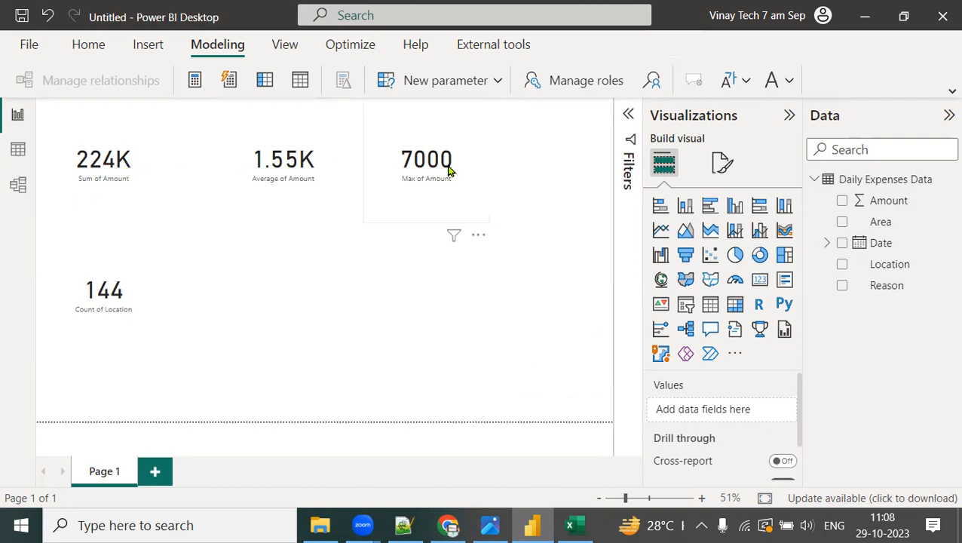
Step: Open the sum card's format settings and examine which parts of the card the callout value and category label control
{"action": "left_click", "coordinate": [129, 154]}
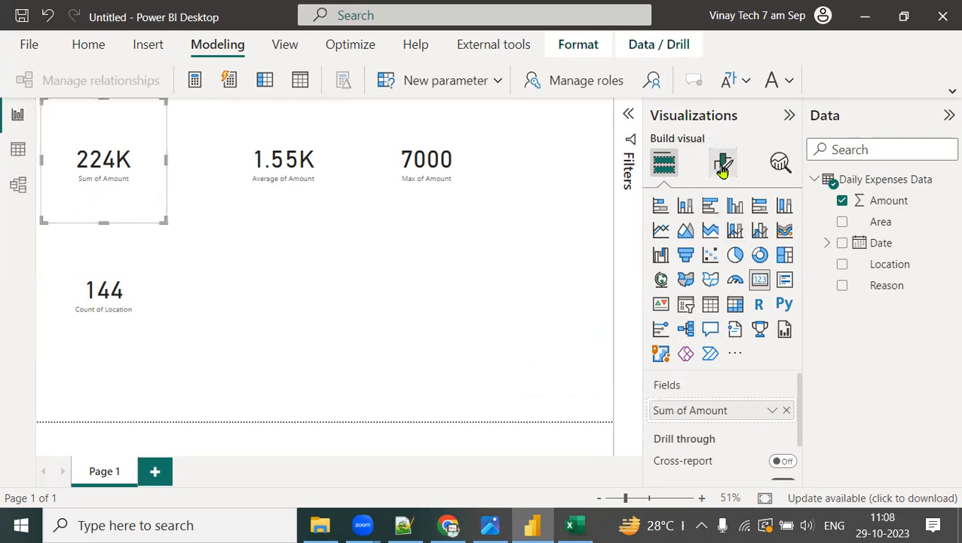
{"action": "left_click", "coordinate": [722, 166]}
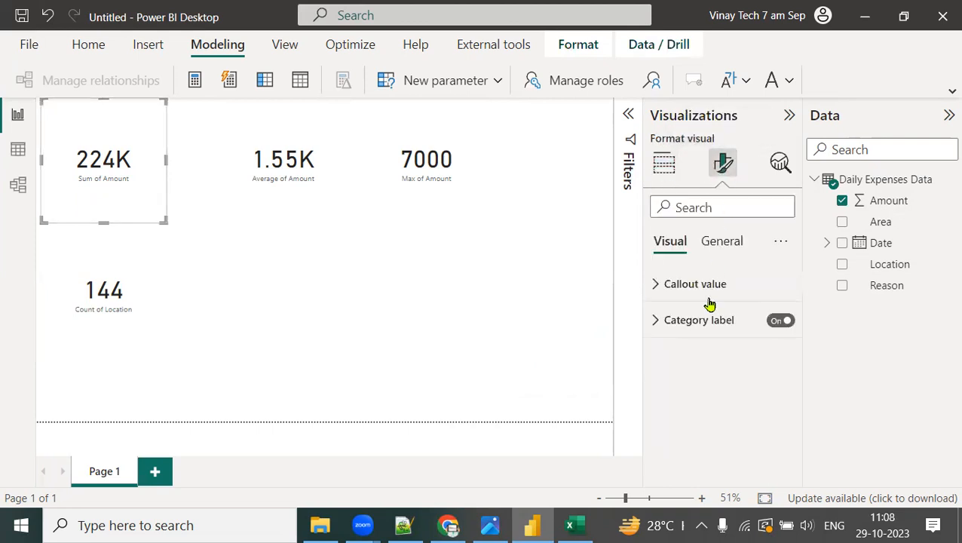
{"action": "left_click", "coordinate": [654, 293]}
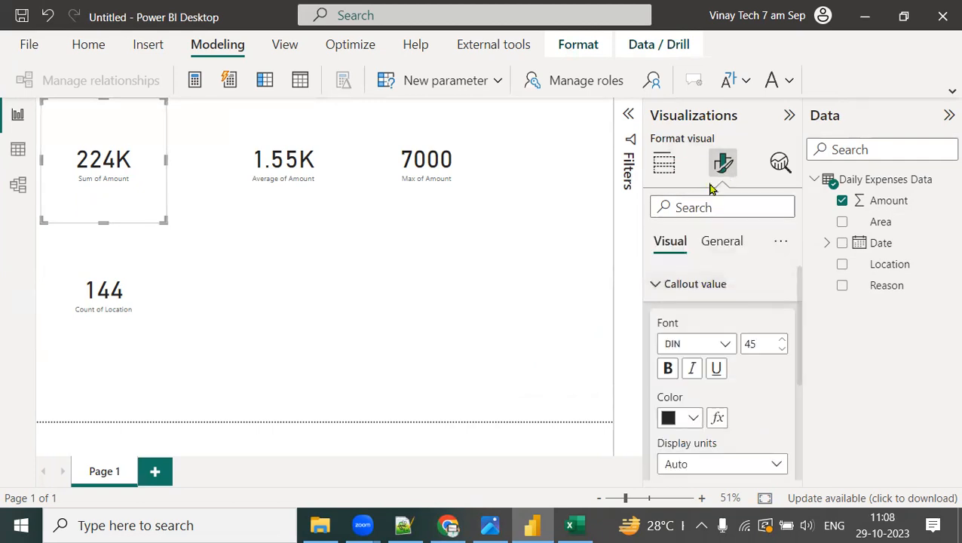
{"action": "left_click", "coordinate": [667, 283]}
{"action": "left_click_drag", "start_coordinate": [675, 285], "coordinate": [128, 160]}
{"action": "mouse_move", "coordinate": [692, 324]}
{"action": "left_mouse_down"}
{"action": "mouse_move", "coordinate": [167, 208]}
{"action": "mouse_move", "coordinate": [119, 184]}
{"action": "left_mouse_up"}
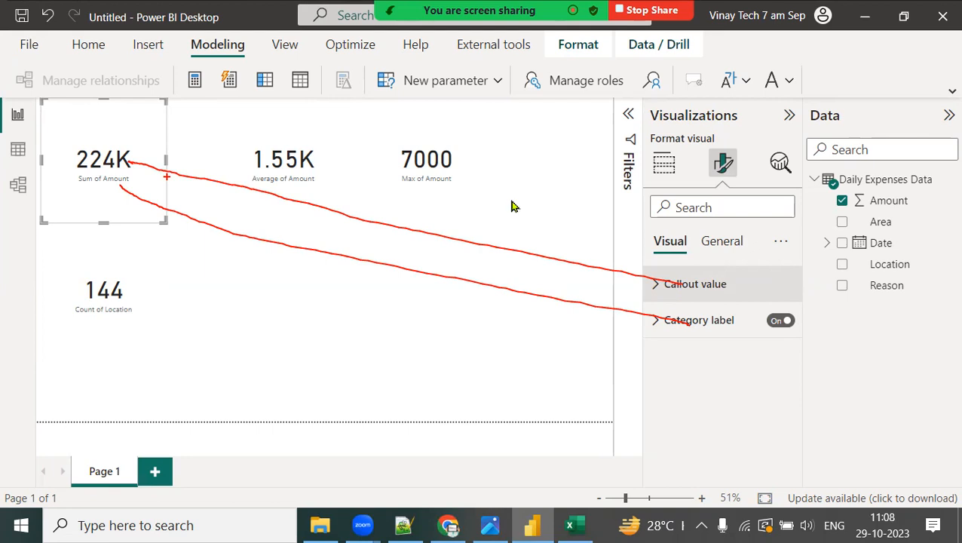
Step: Format the sum card's callout value as bold, size 30, in dark blue
{"action": "left_click", "coordinate": [655, 285]}
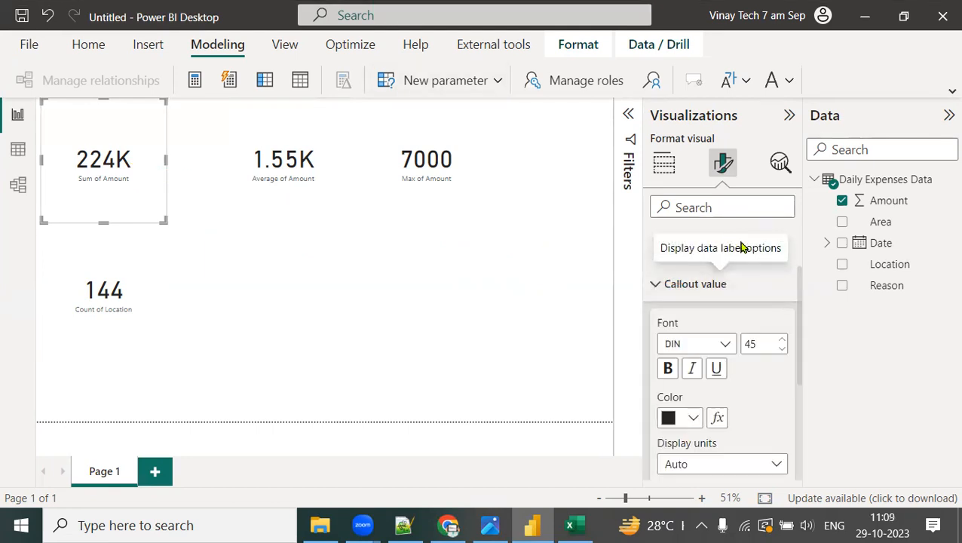
{"action": "left_click", "coordinate": [667, 370]}
{"action": "left_click", "coordinate": [771, 345]}
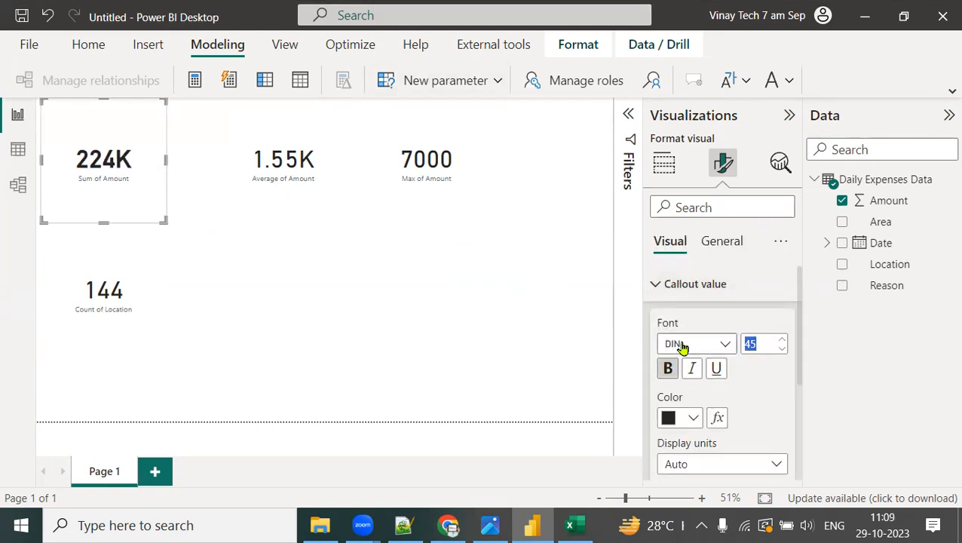
{"action": "type", "text": "30"}
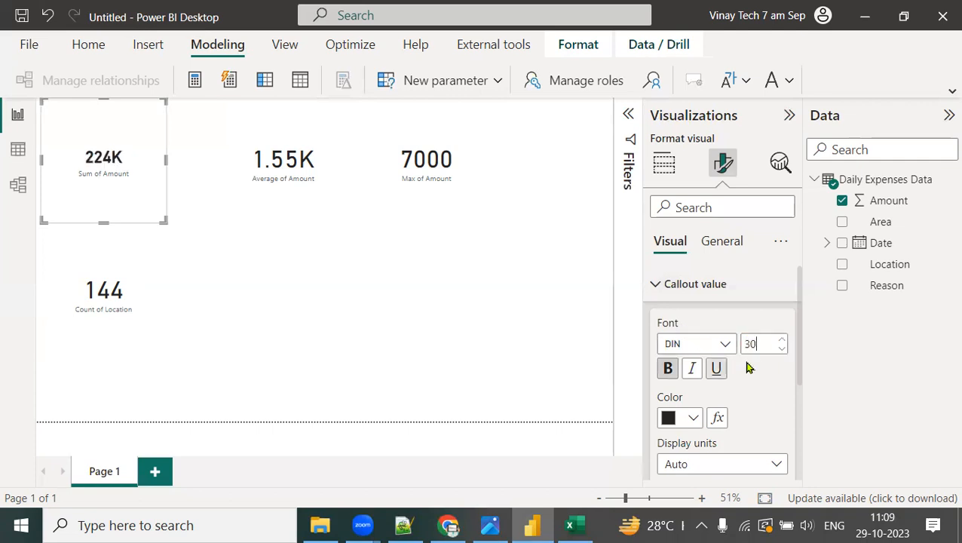
{"action": "scroll", "coordinate": [759, 365], "scroll_direction": "down", "scroll_amount": 2}
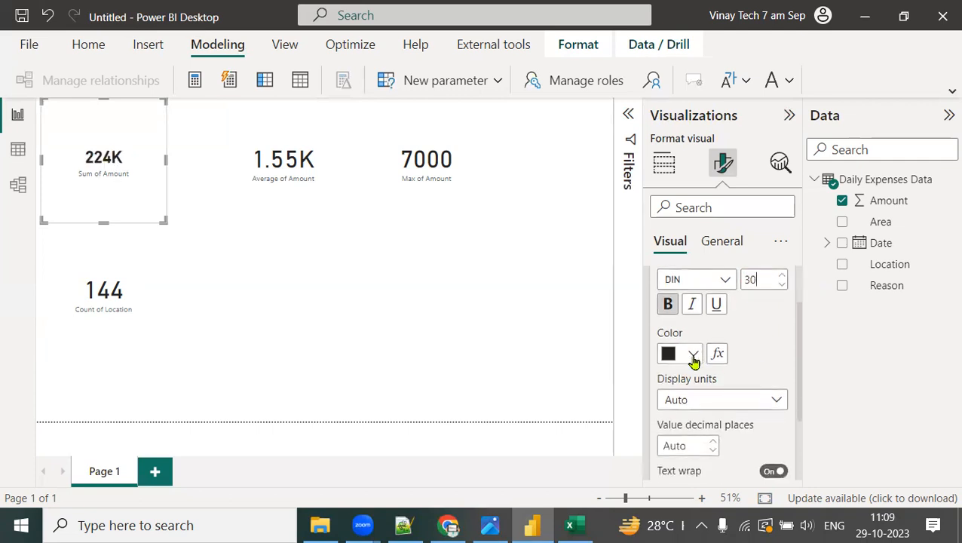
{"action": "left_click", "coordinate": [693, 354]}
{"action": "left_click", "coordinate": [754, 276]}
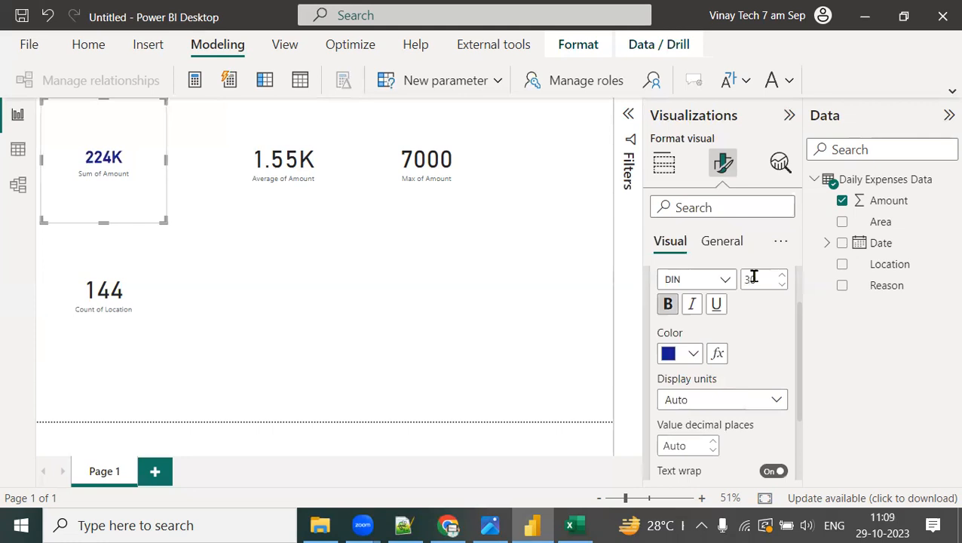
Step: Set the callout value's display units to None and review the other available units
{"action": "left_click", "coordinate": [706, 410]}
{"action": "left_click", "coordinate": [695, 297]}
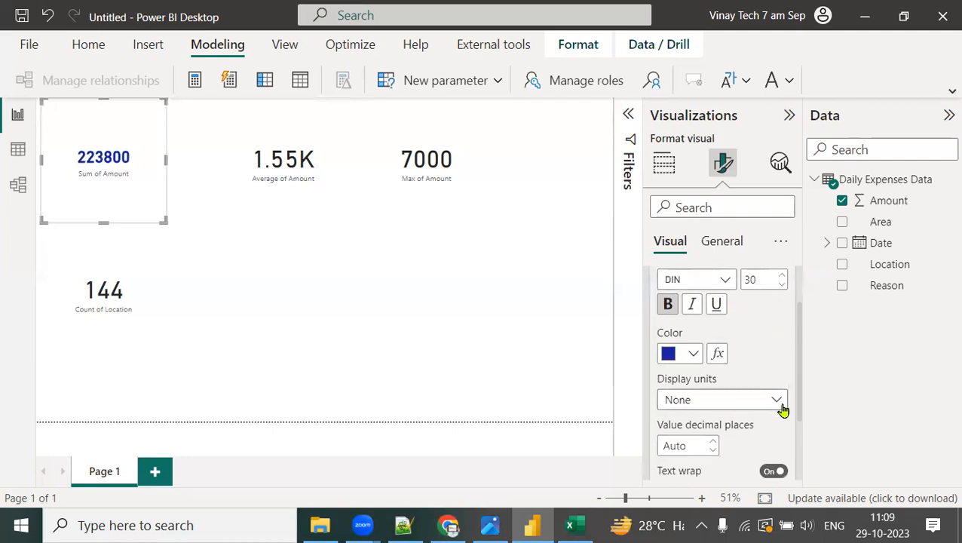
{"action": "scroll", "coordinate": [755, 372], "scroll_direction": "down", "scroll_amount": 2}
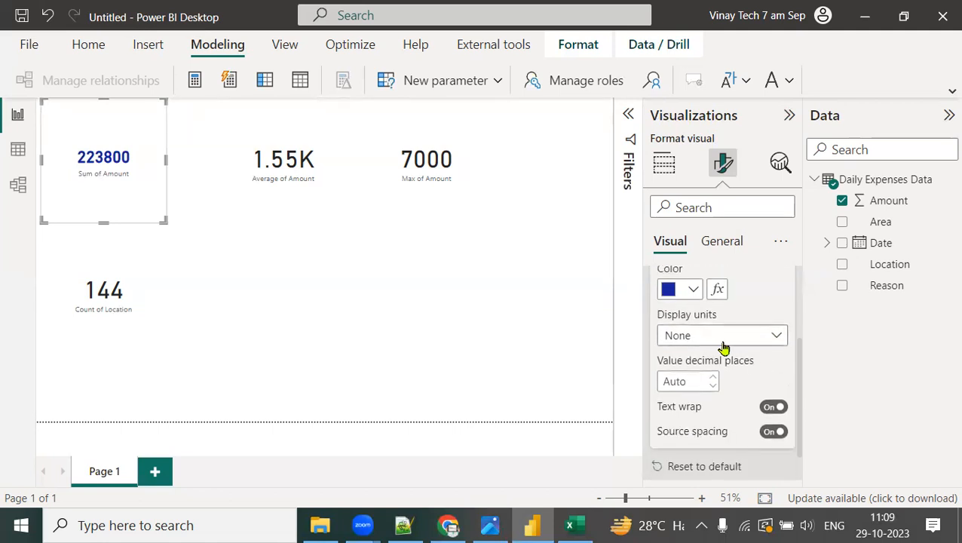
{"action": "left_click", "coordinate": [724, 343]}
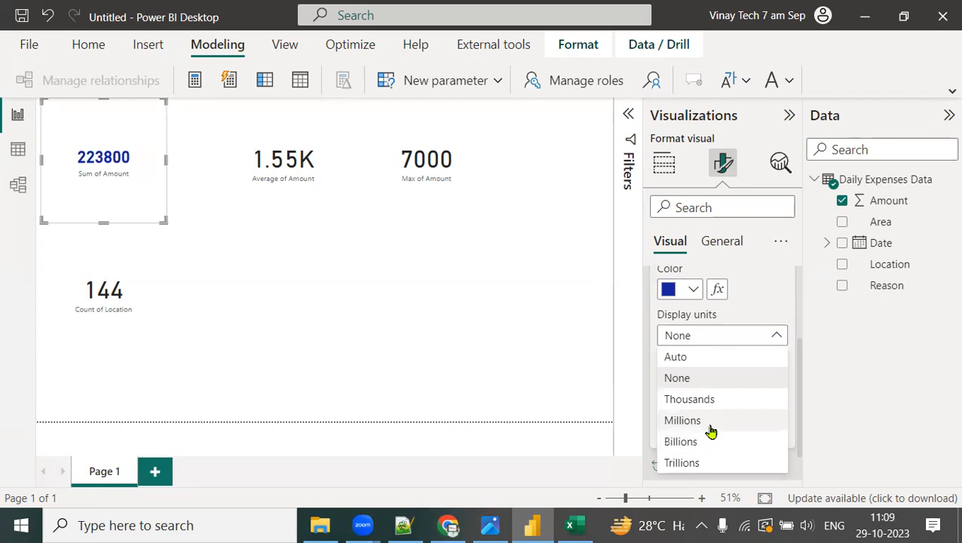
{"action": "left_click", "coordinate": [772, 271]}
Step: Format the sum card's category label as bold, size 15, in pink
{"action": "scroll", "coordinate": [758, 423], "scroll_direction": "down", "scroll_amount": 1}
{"action": "left_click", "coordinate": [660, 465]}
{"action": "scroll", "coordinate": [754, 382], "scroll_direction": "down", "scroll_amount": 2}
{"action": "scroll", "coordinate": [751, 391], "scroll_direction": "down", "scroll_amount": 1}
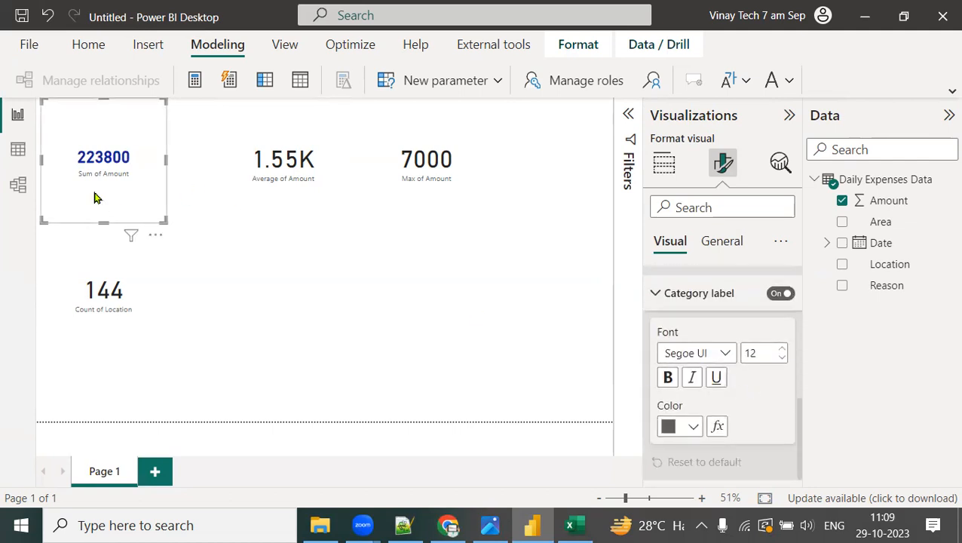
{"action": "left_click", "coordinate": [668, 377]}
{"action": "type", "text": "15"}
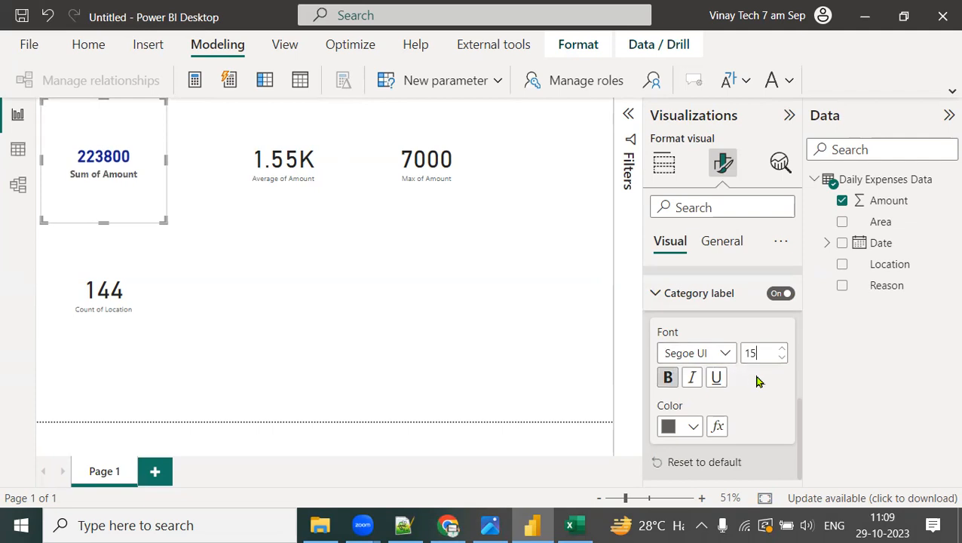
{"action": "left_click", "coordinate": [690, 436]}
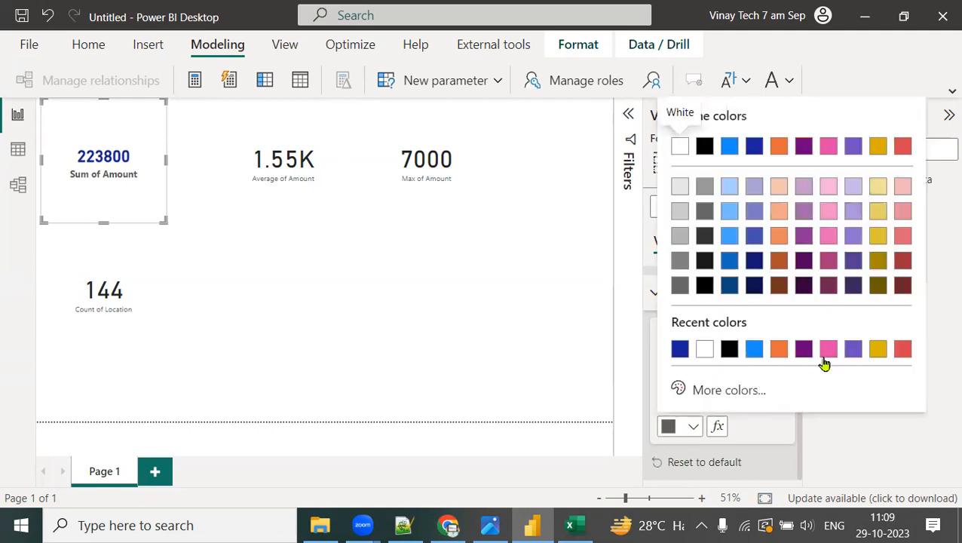
{"action": "left_click", "coordinate": [832, 353]}
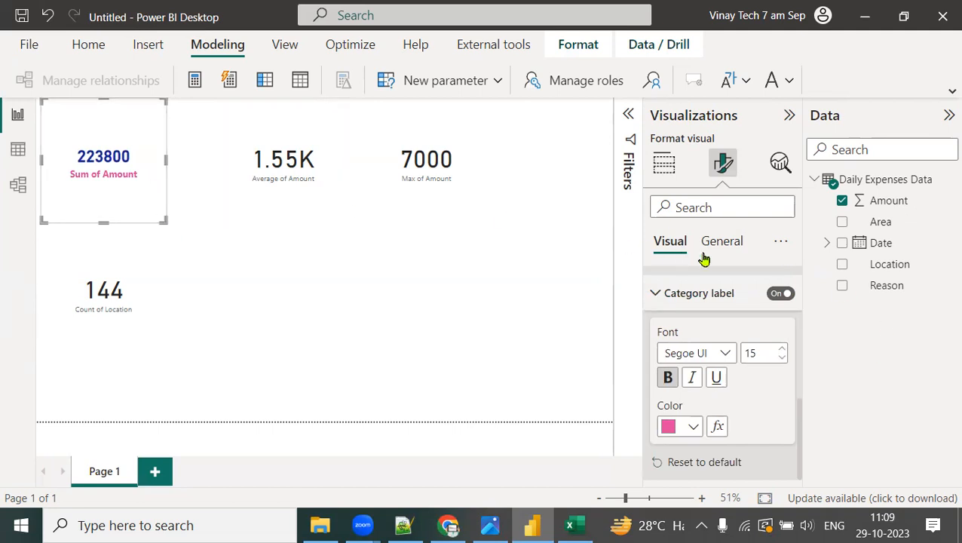
Step: Turn on the sum card's visual border and give it a light grey background with 56% transparency
{"action": "left_click", "coordinate": [728, 248]}
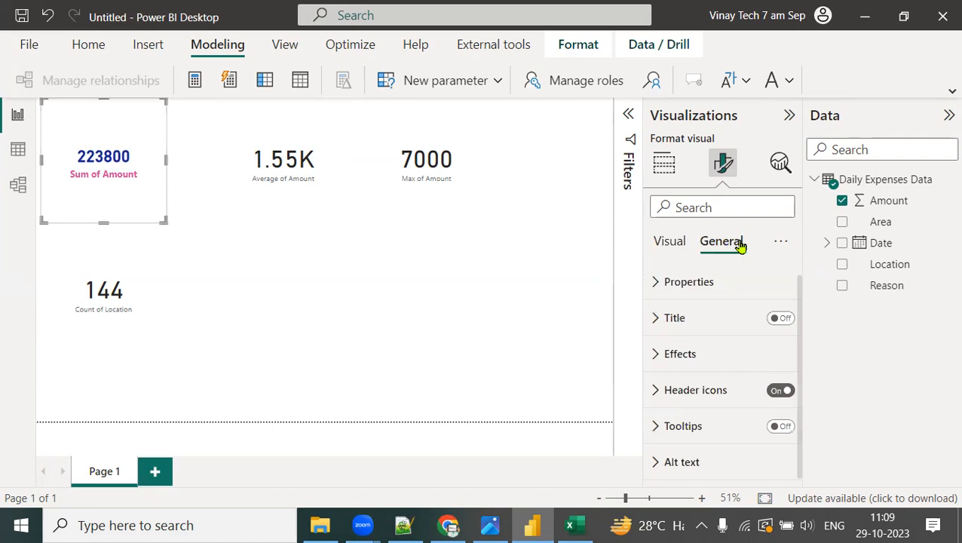
{"action": "left_click", "coordinate": [659, 354]}
{"action": "scroll", "coordinate": [746, 414], "scroll_direction": "down", "scroll_amount": 2}
{"action": "left_click", "coordinate": [776, 448]}
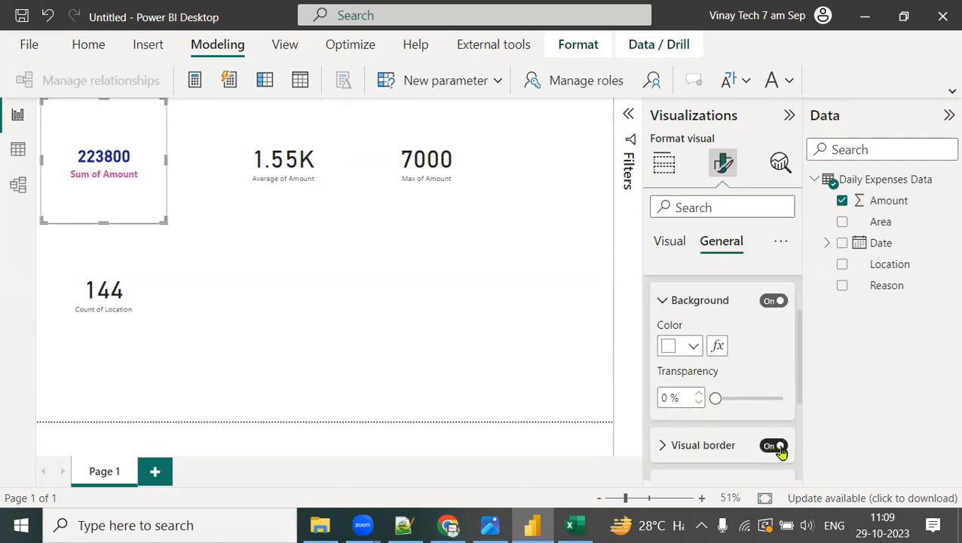
{"action": "left_click", "coordinate": [693, 349]}
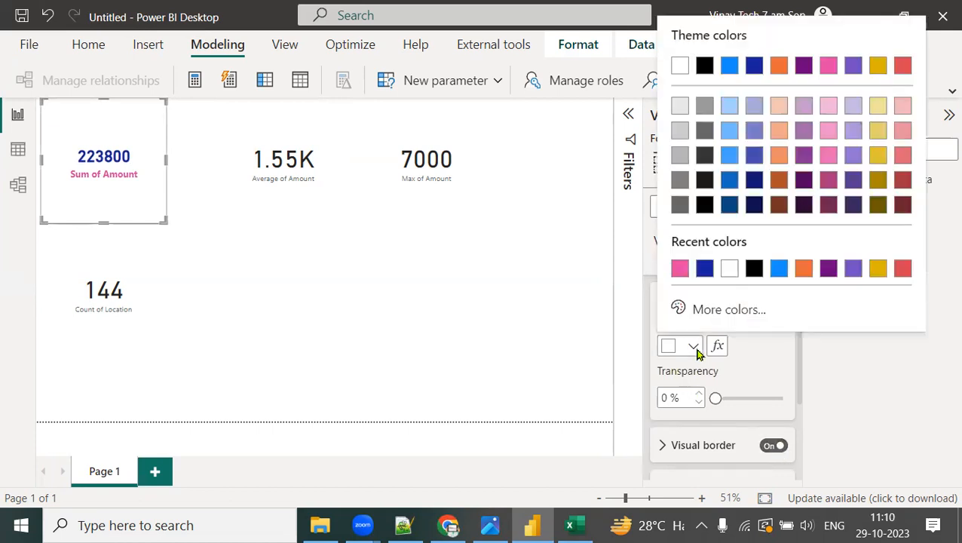
{"action": "left_click", "coordinate": [679, 108]}
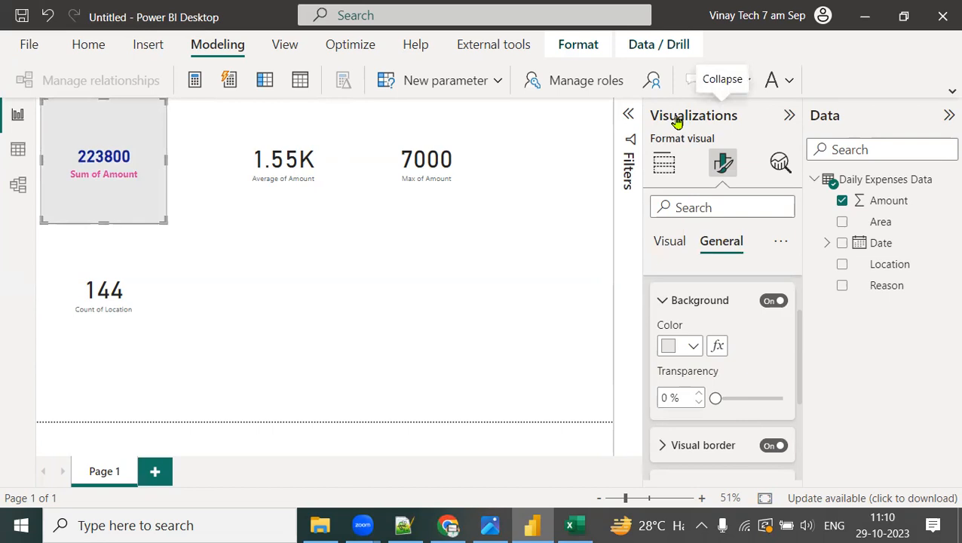
{"action": "left_click_drag", "start_coordinate": [715, 397], "coordinate": [752, 399]}
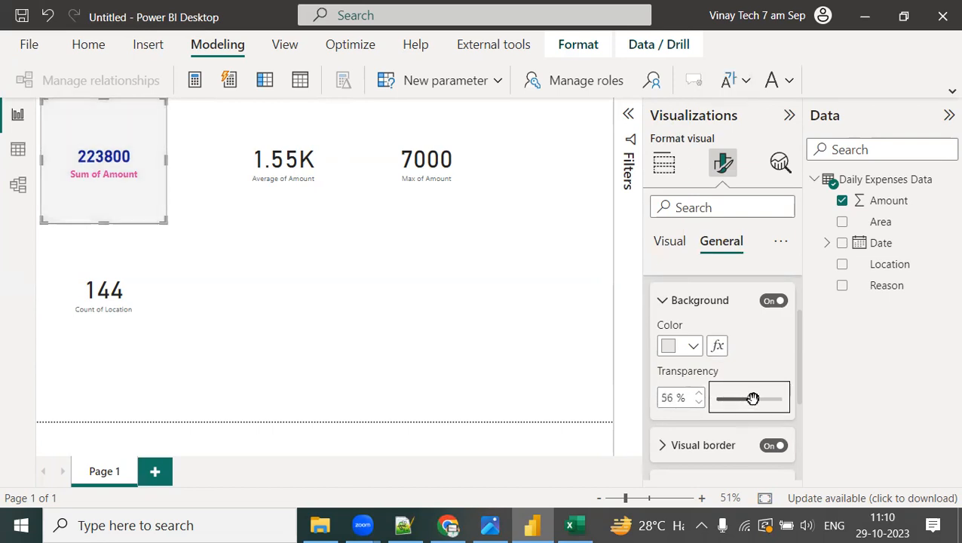
Step: Shrink the sum card around its text and copy its formatting to the average, maximum and location count cards with Format painter
{"action": "left_click_drag", "start_coordinate": [103, 222], "coordinate": [140, 139]}
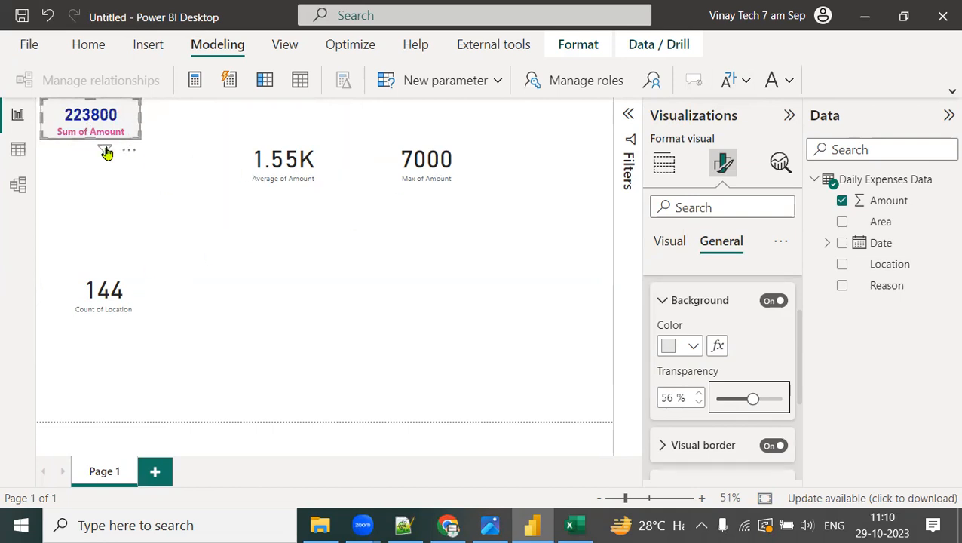
{"action": "left_click", "coordinate": [95, 46]}
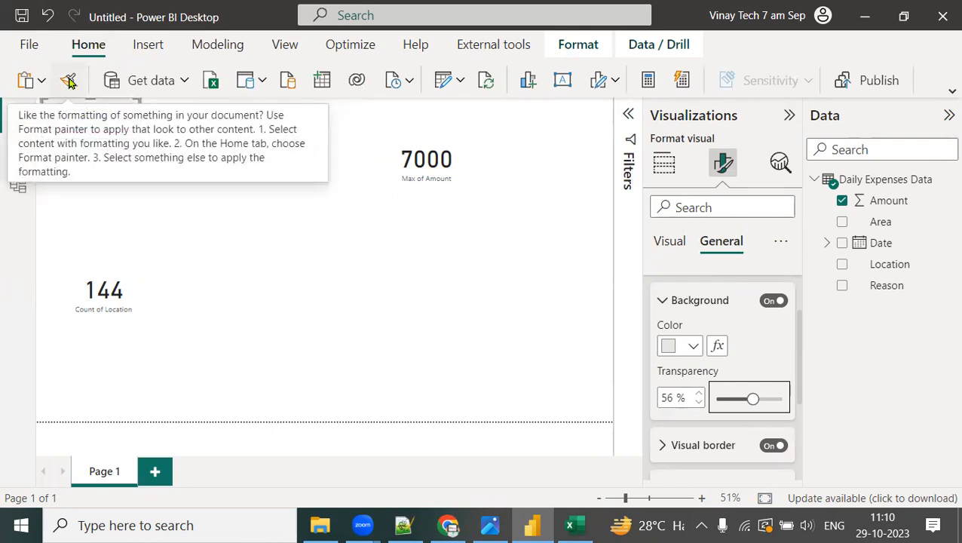
{"action": "left_click", "coordinate": [68, 82]}
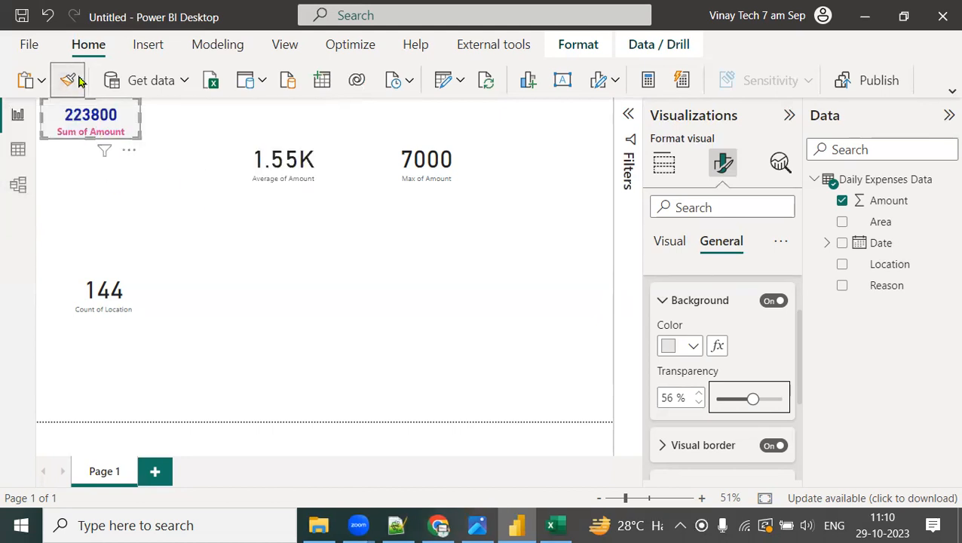
{"action": "left_click", "coordinate": [288, 160]}
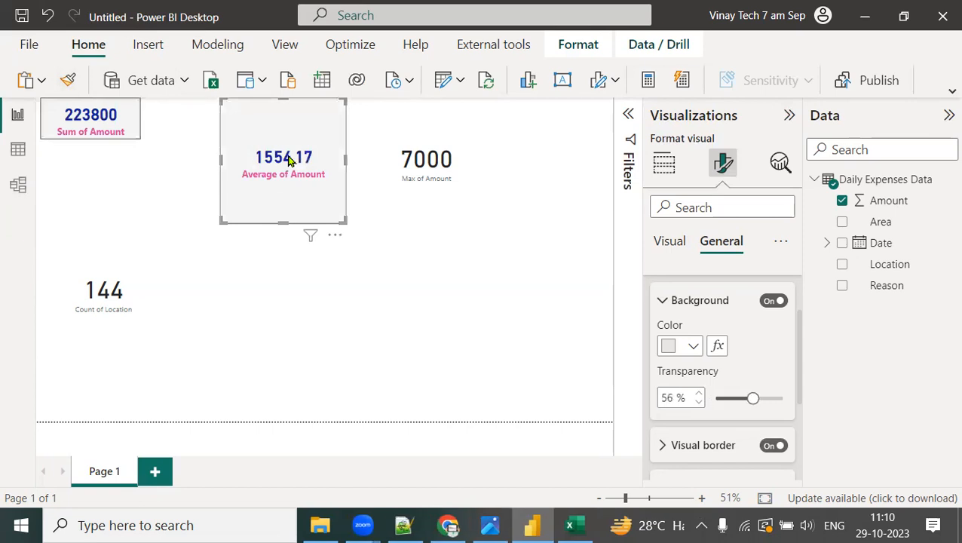
{"action": "left_click", "coordinate": [67, 79]}
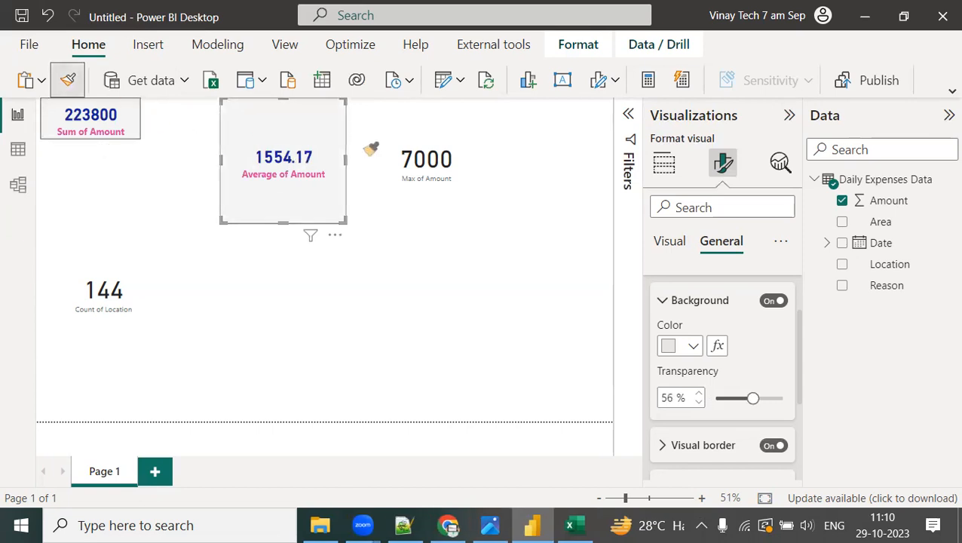
{"action": "left_click", "coordinate": [405, 155]}
{"action": "left_click", "coordinate": [67, 80]}
{"action": "left_click", "coordinate": [109, 290]}
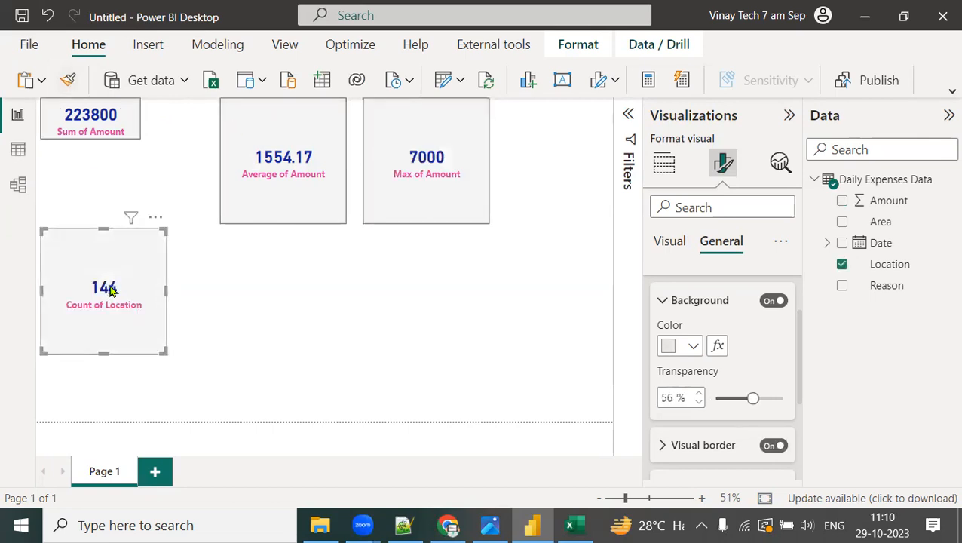
Step: Shrink the average, maximum and location count cards and line them up in one row beside the sum card
{"action": "left_click", "coordinate": [284, 196]}
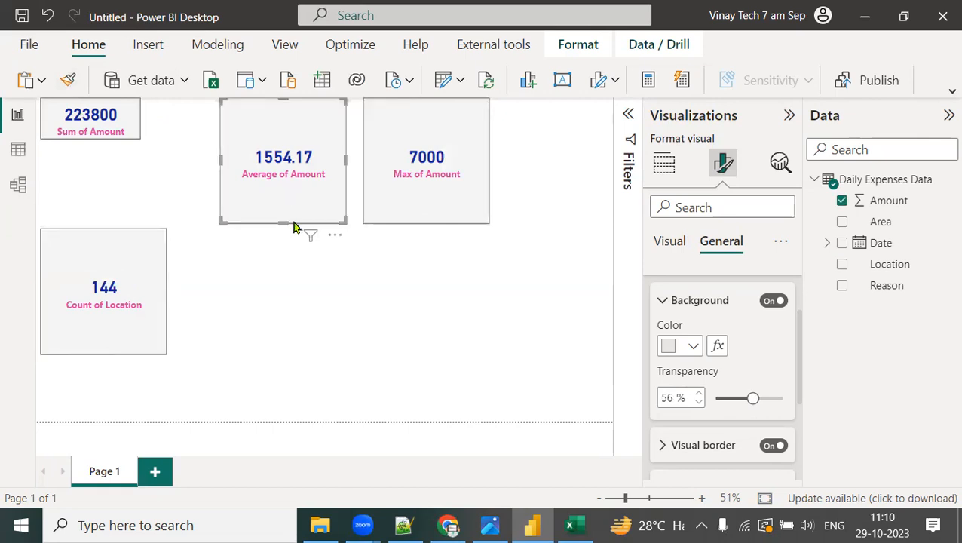
{"action": "left_click_drag", "start_coordinate": [285, 215], "coordinate": [243, 141]}
{"action": "left_click", "coordinate": [427, 187]}
{"action": "left_click_drag", "start_coordinate": [429, 220], "coordinate": [309, 132]}
{"action": "left_click_drag", "start_coordinate": [152, 247], "coordinate": [449, 117]}
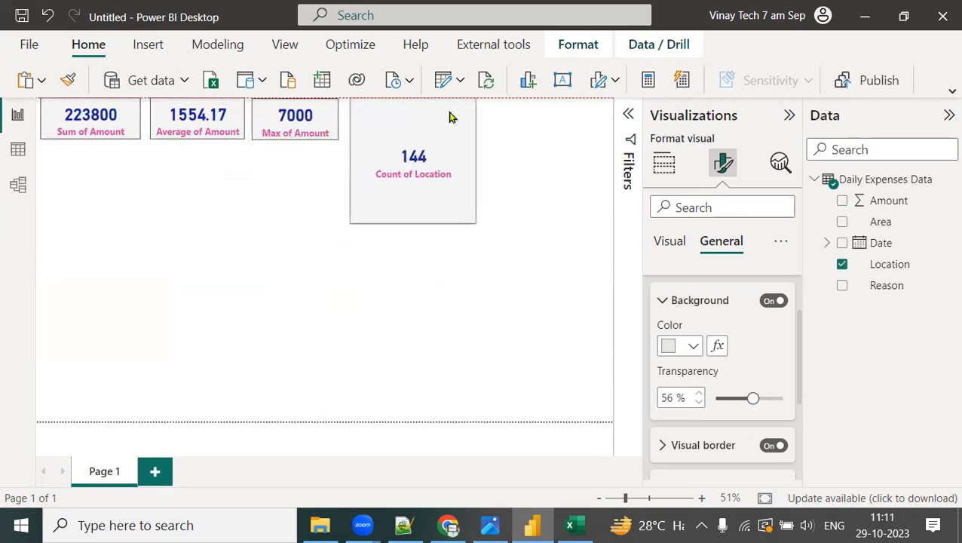
{"action": "left_click_drag", "start_coordinate": [413, 223], "coordinate": [414, 149]}
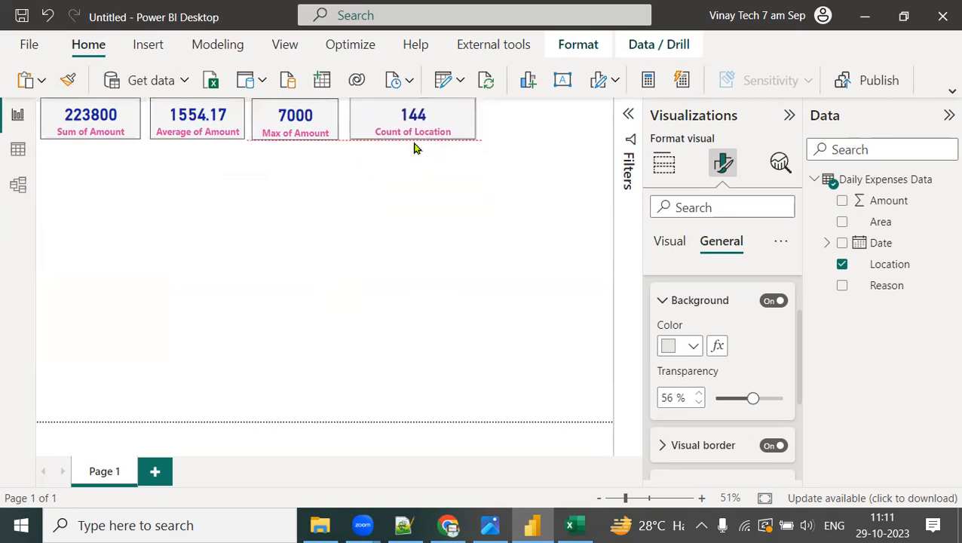
Step: Narrow the location count card to about the width of the other cards in the row
{"action": "left_click_drag", "start_coordinate": [473, 138], "coordinate": [422, 145]}
{"action": "left_click", "coordinate": [363, 194]}
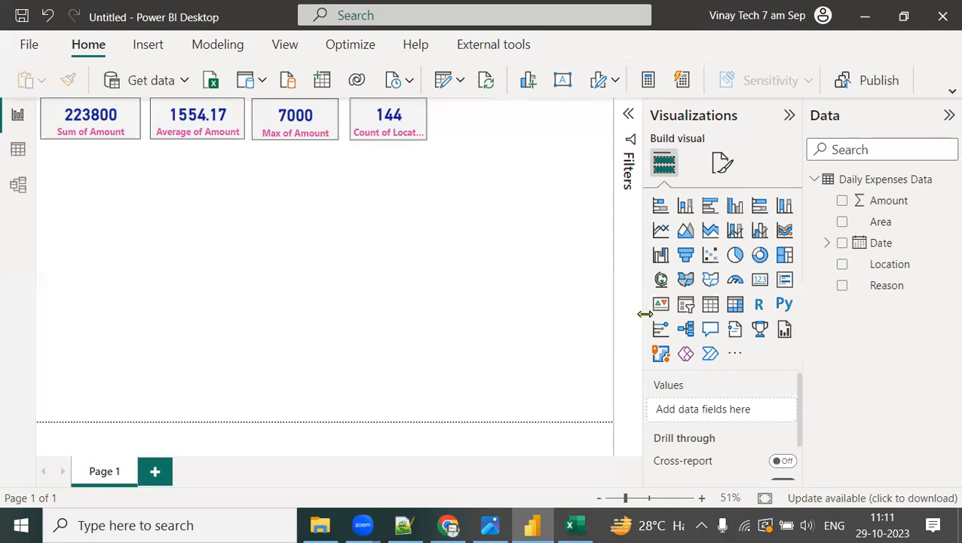
Step: Add a slicer in the empty area below the cards and fill it with Year from the Date Hierarchy
{"action": "left_click", "coordinate": [684, 305]}
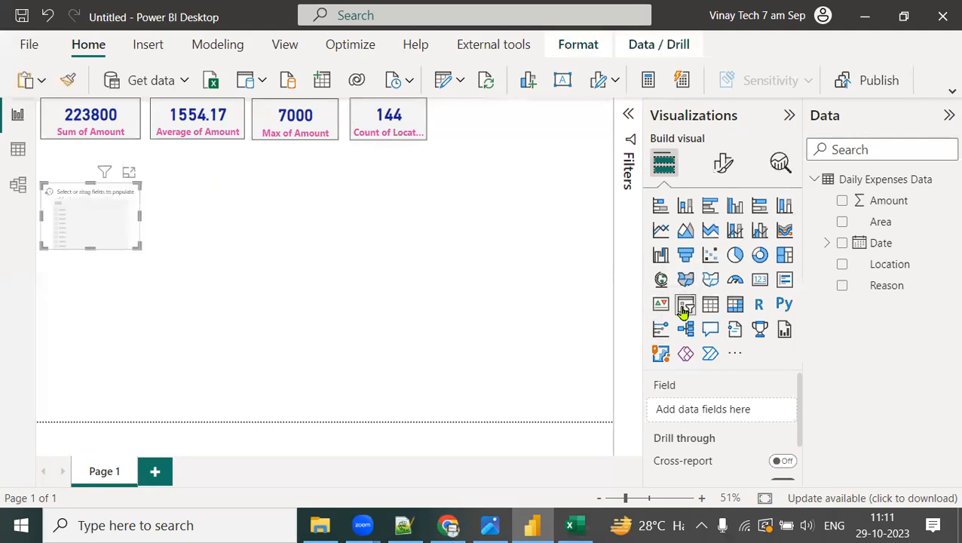
{"action": "left_click_drag", "start_coordinate": [135, 221], "coordinate": [430, 197]}
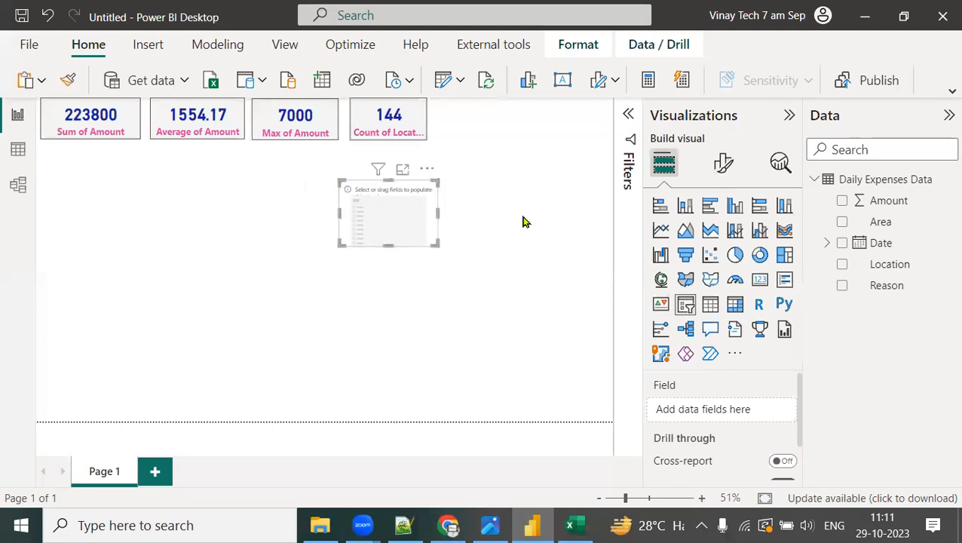
{"action": "left_click", "coordinate": [828, 245]}
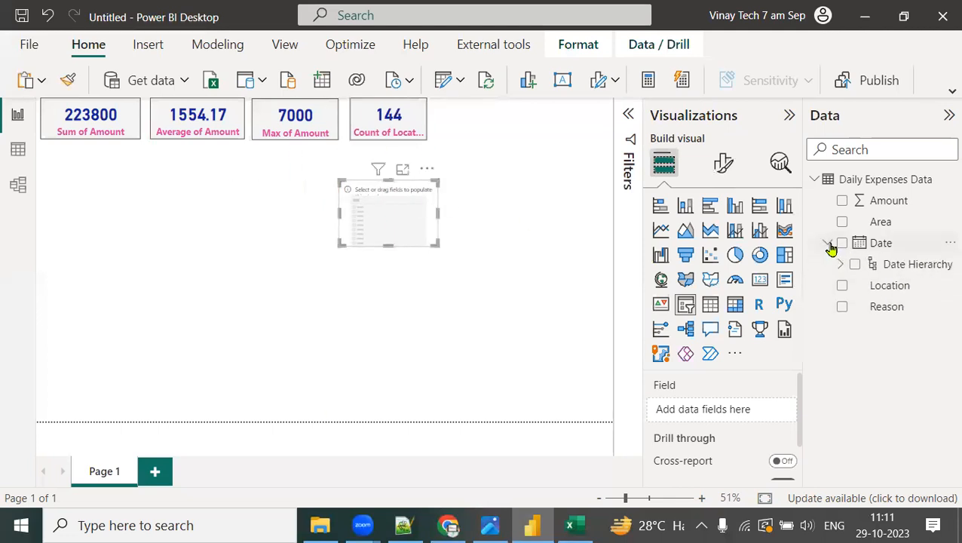
{"action": "left_click", "coordinate": [840, 265]}
{"action": "left_click_drag", "start_coordinate": [906, 285], "coordinate": [724, 411]}
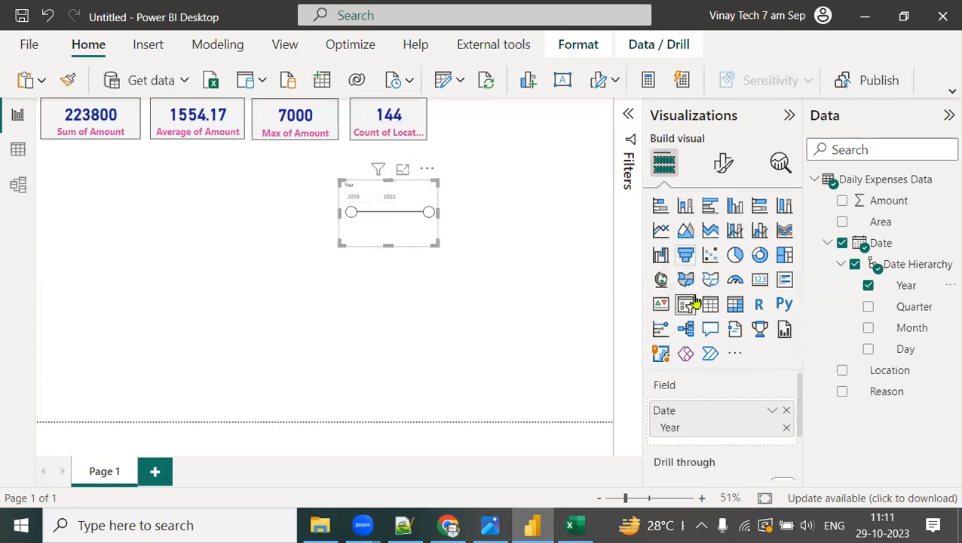
Step: Try the Tile style on the Year slicer, and set its style to Vertical list
{"action": "left_click", "coordinate": [725, 170]}
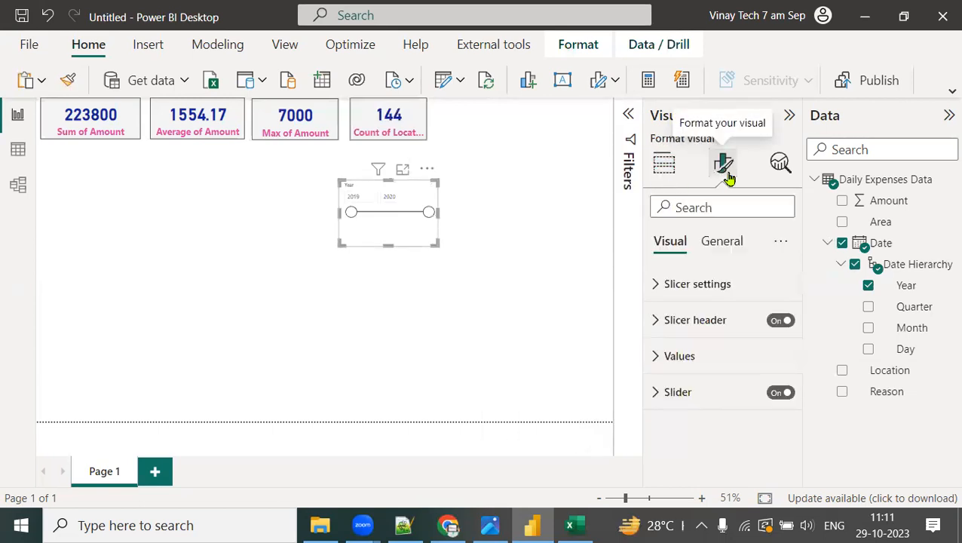
{"action": "left_click", "coordinate": [659, 288]}
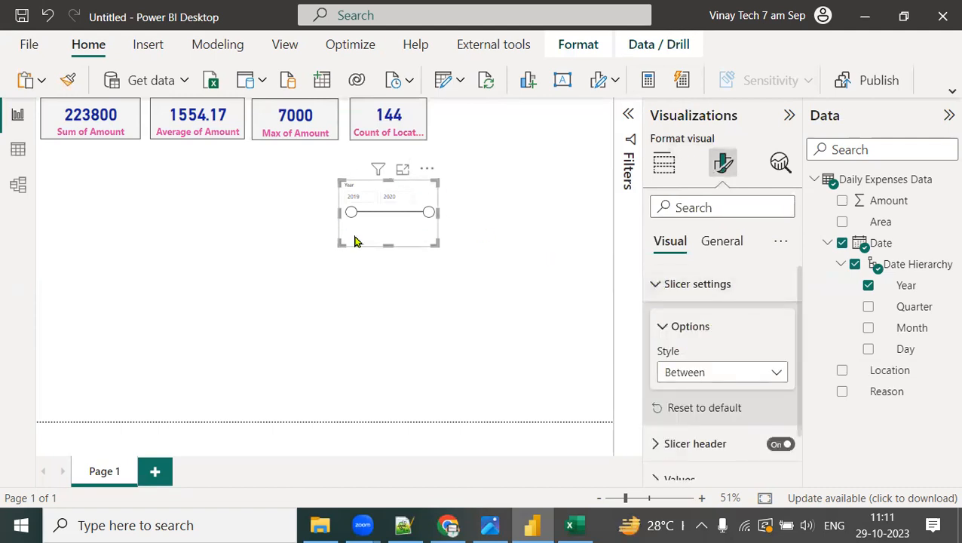
{"action": "left_click", "coordinate": [687, 373]}
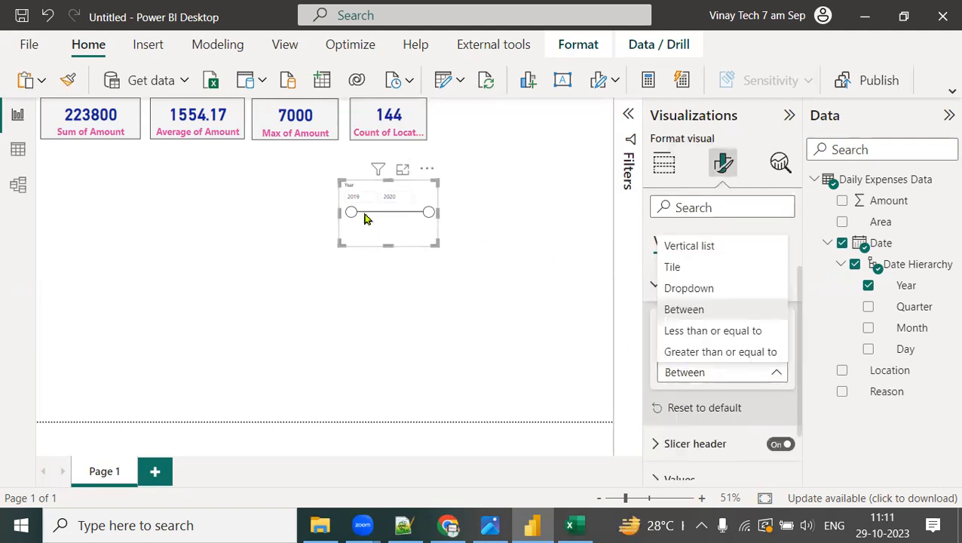
{"action": "left_click", "coordinate": [695, 270]}
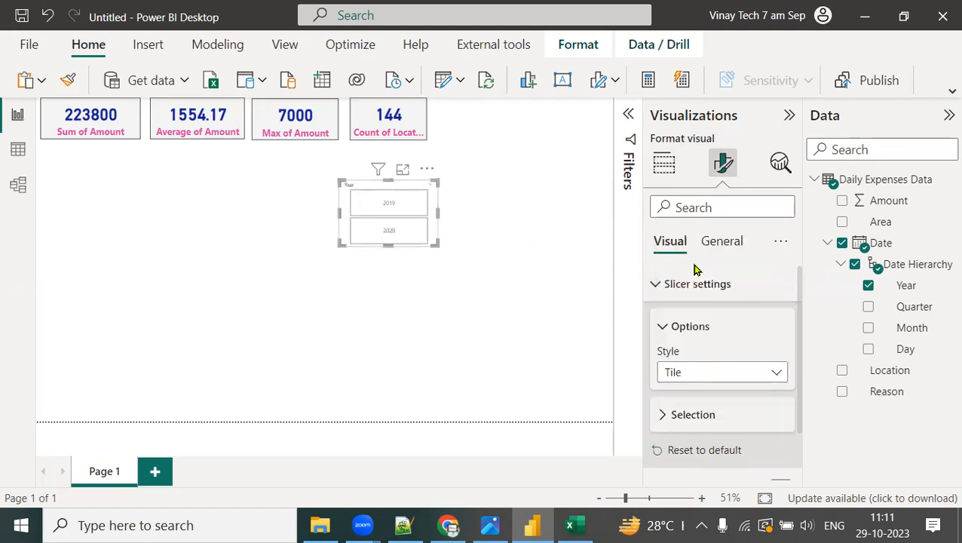
{"action": "left_click", "coordinate": [683, 377]}
{"action": "left_click", "coordinate": [684, 247]}
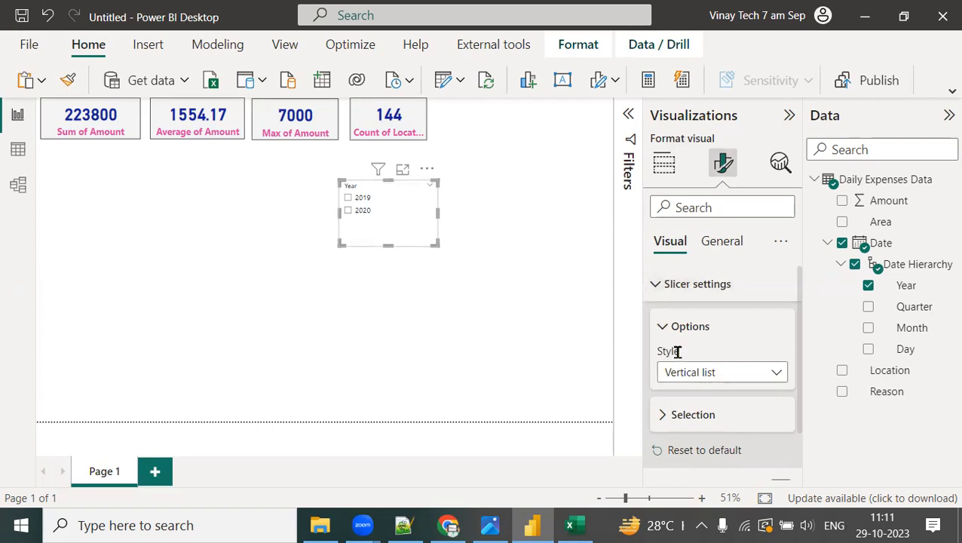
{"action": "left_click", "coordinate": [655, 285]}
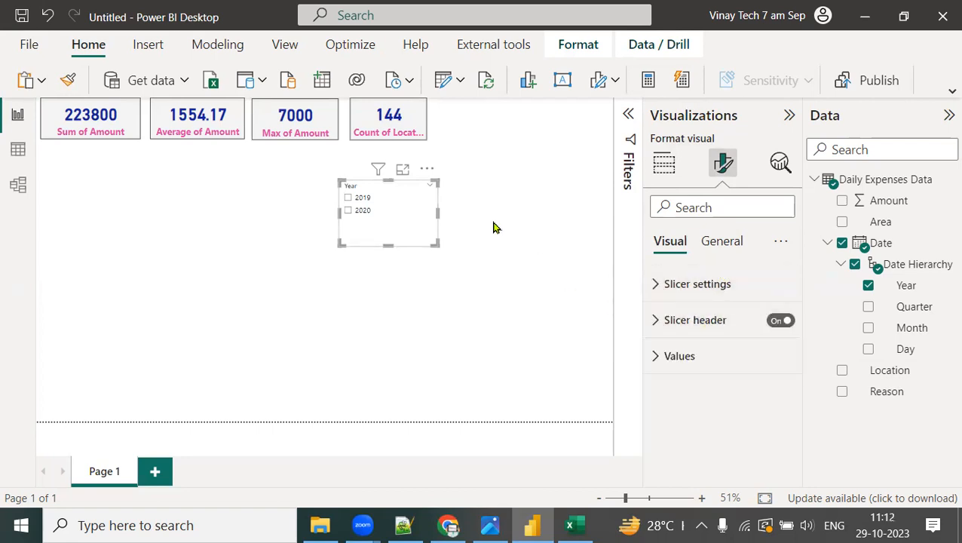
{"action": "left_click_drag", "start_coordinate": [669, 281], "coordinate": [410, 215]}
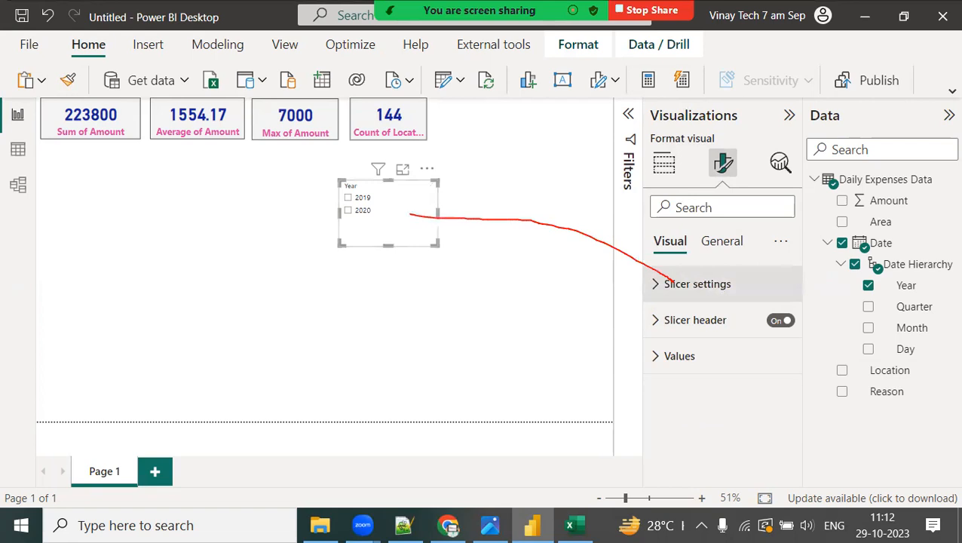
{"action": "mouse_move", "coordinate": [372, 184]}
{"action": "left_mouse_down"}
{"action": "mouse_move", "coordinate": [547, 275]}
{"action": "mouse_move", "coordinate": [655, 310]}
{"action": "left_mouse_up"}
{"action": "left_click_drag", "start_coordinate": [356, 218], "coordinate": [639, 356]}
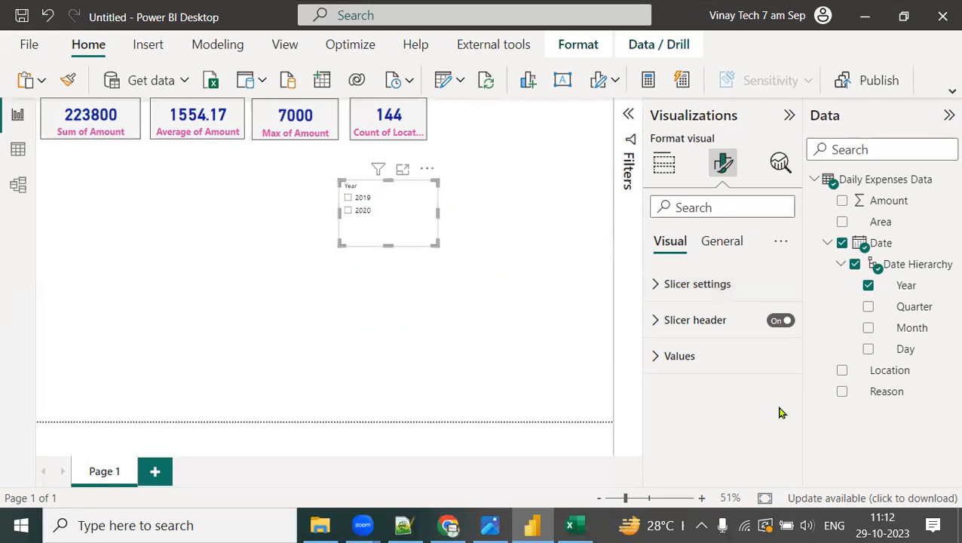
Step: Format the Year slicer's header text as bold, size 20, in pink
{"action": "left_click", "coordinate": [661, 321]}
{"action": "left_click", "coordinate": [668, 415]}
{"action": "left_click", "coordinate": [752, 388]}
{"action": "key", "text": "BackSpace"}
{"action": "type", "text": "15"}
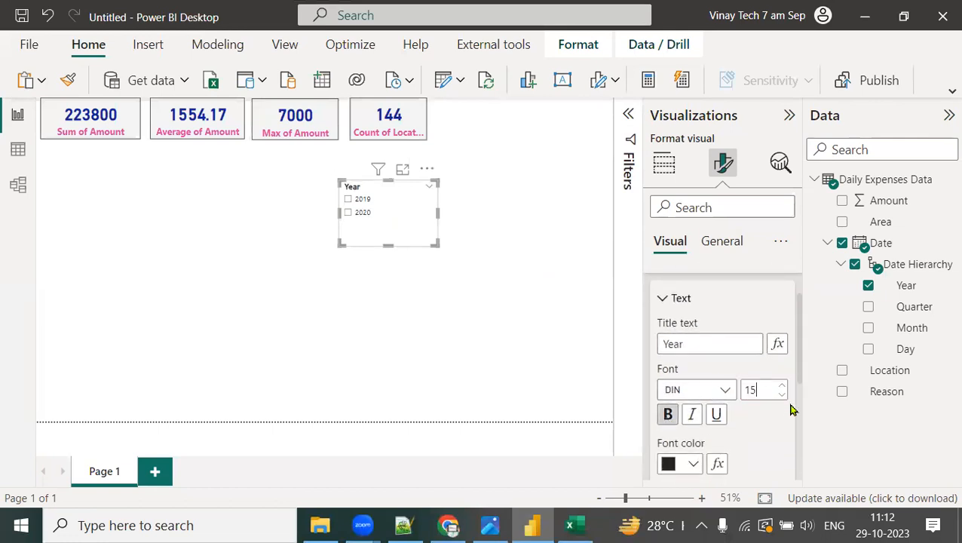
{"action": "double_click", "coordinate": [759, 387]}
{"action": "key", "text": "BackSpace"}
{"action": "type", "text": "20"}
{"action": "left_click", "coordinate": [692, 465]}
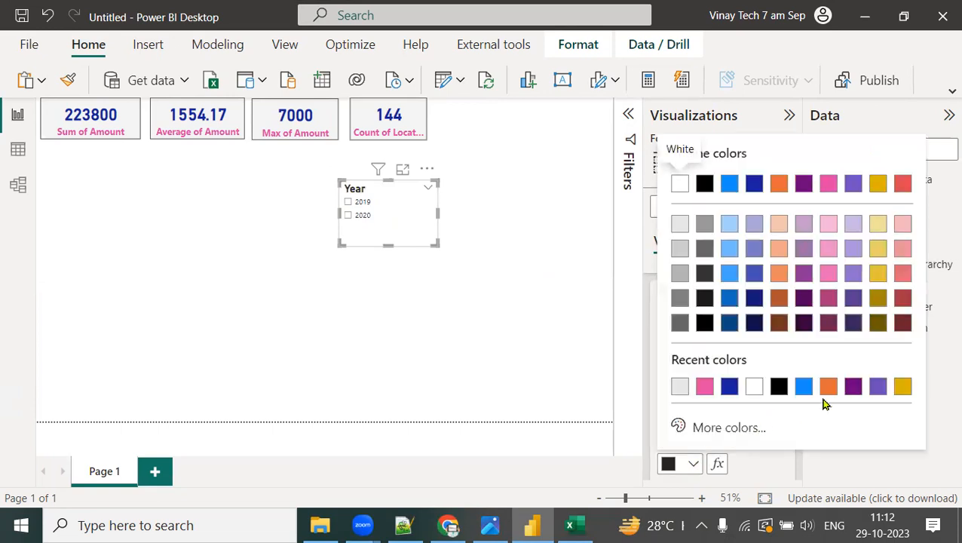
{"action": "left_click", "coordinate": [707, 388]}
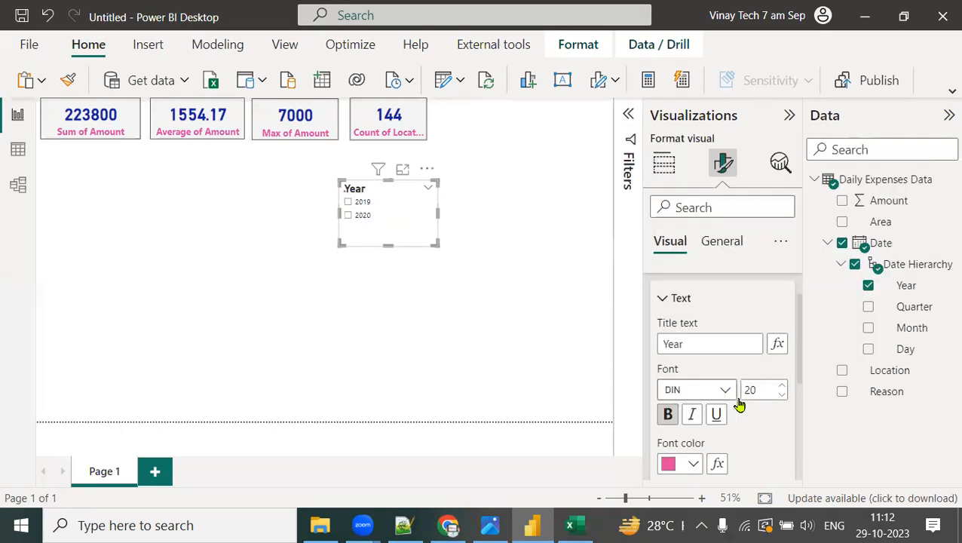
Step: Format the Year slicer's values as bold, size 15, in dark blue
{"action": "scroll", "coordinate": [750, 422], "scroll_direction": "down", "scroll_amount": 5}
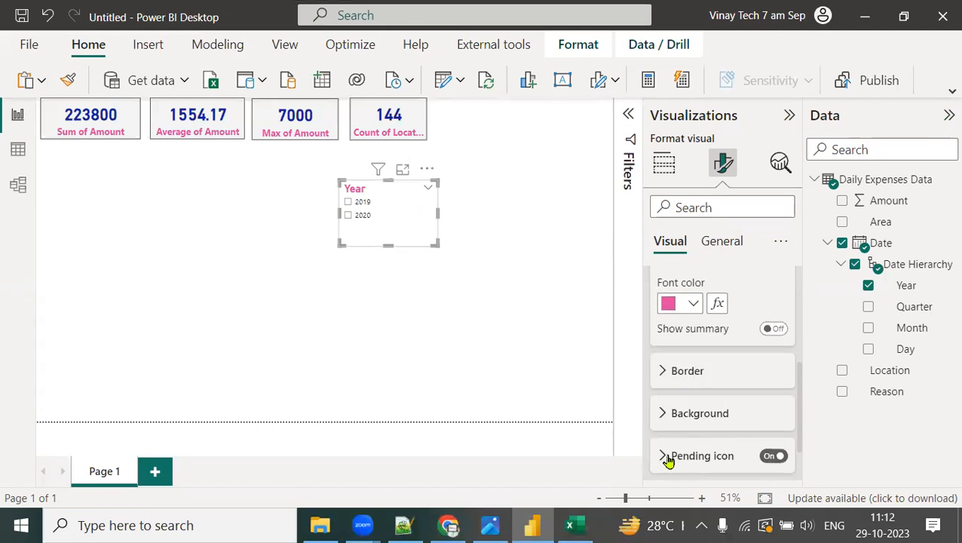
{"action": "scroll", "coordinate": [692, 461], "scroll_direction": "down", "scroll_amount": 3}
{"action": "left_click", "coordinate": [653, 461]}
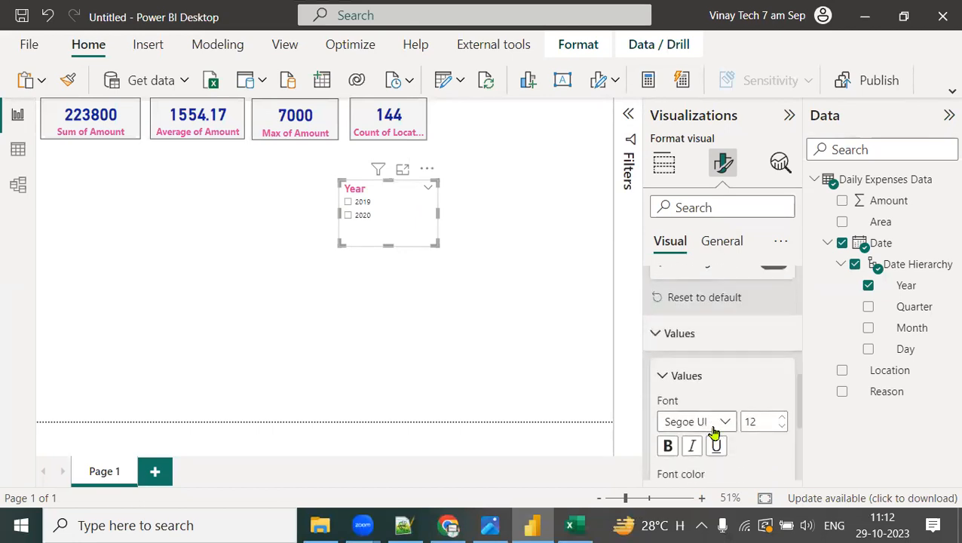
{"action": "left_click", "coordinate": [667, 349]}
{"action": "double_click", "coordinate": [756, 325]}
{"action": "type", "text": "15"}
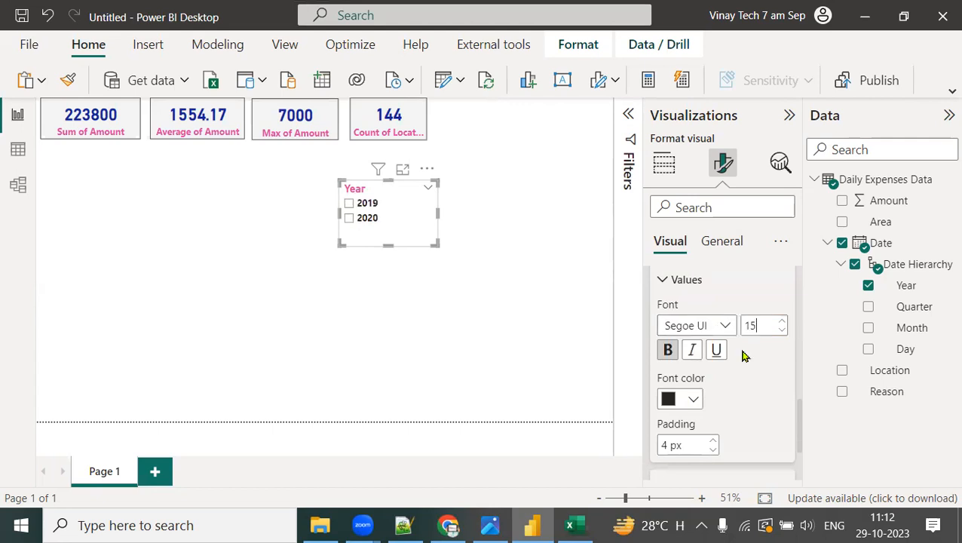
{"action": "left_click", "coordinate": [690, 401]}
{"action": "left_click", "coordinate": [730, 322]}
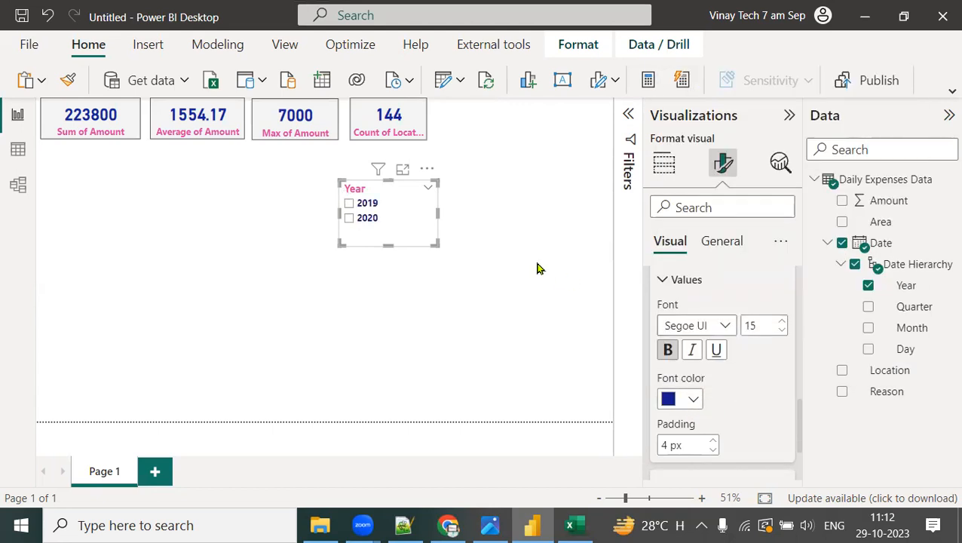
Step: Shrink the Year slicer around its two values and turn on its visual border
{"action": "left_click_drag", "start_coordinate": [432, 242], "coordinate": [413, 232]}
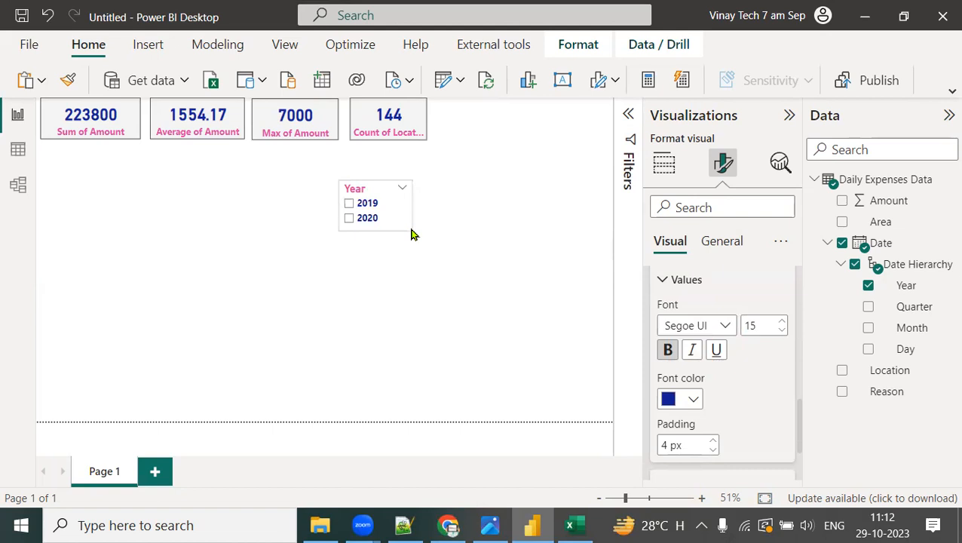
{"action": "left_click", "coordinate": [713, 244]}
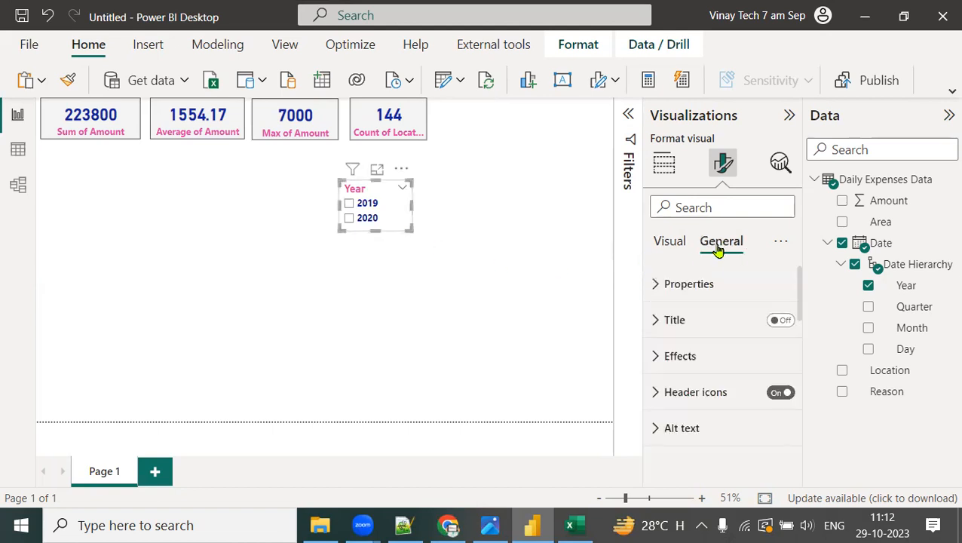
{"action": "left_click", "coordinate": [681, 355]}
{"action": "scroll", "coordinate": [776, 377], "scroll_direction": "down", "scroll_amount": 5}
{"action": "left_click", "coordinate": [777, 352]}
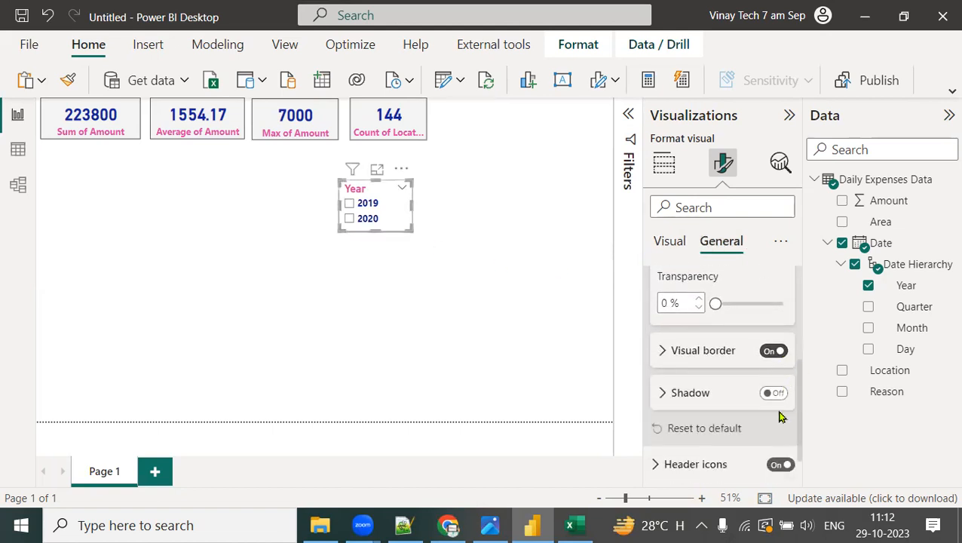
{"action": "left_click", "coordinate": [495, 303]}
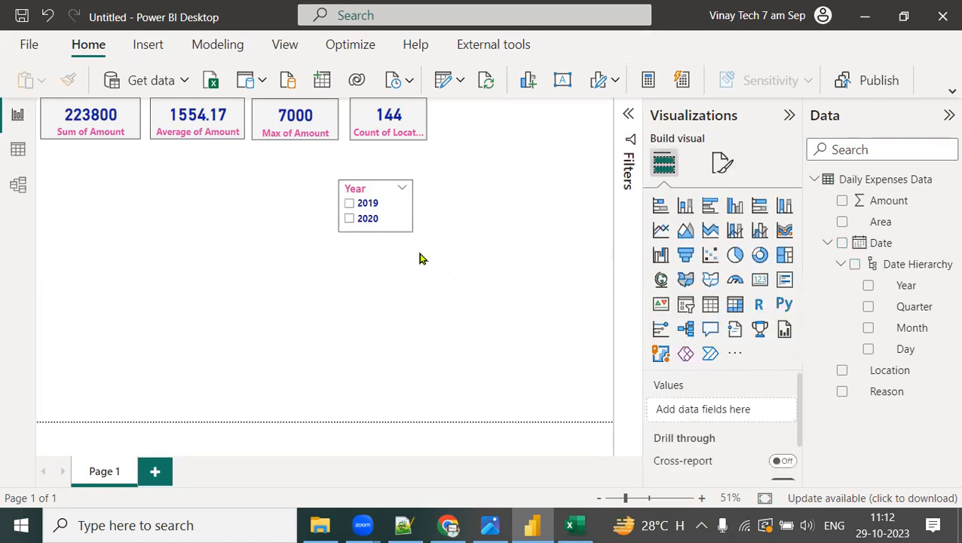
Step: Duplicate the Year slicer, place the copy beside the original, and replace its field with Month from the Date Hierarchy
{"action": "left_click", "coordinate": [406, 225]}
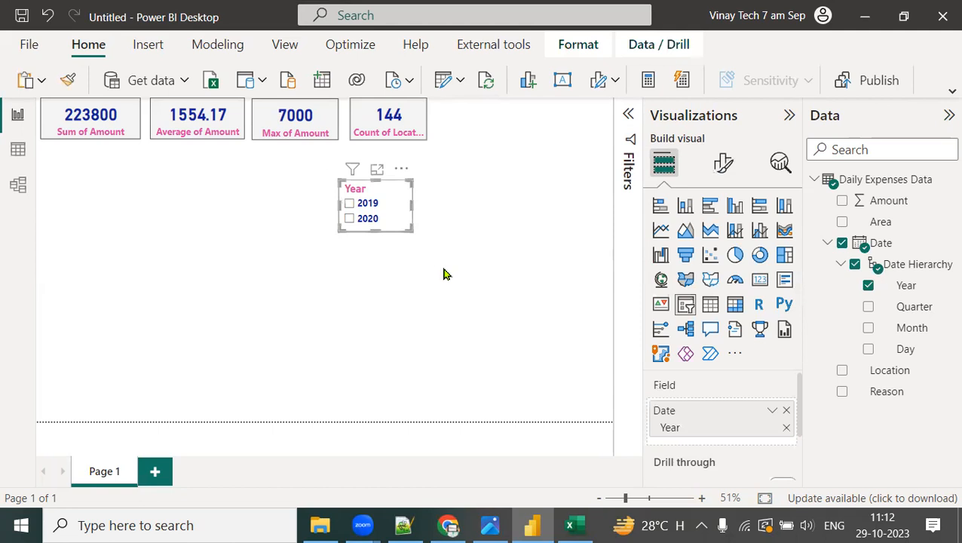
{"action": "left_click", "coordinate": [530, 233]}
{"action": "key", "text": "ctrl+z"}
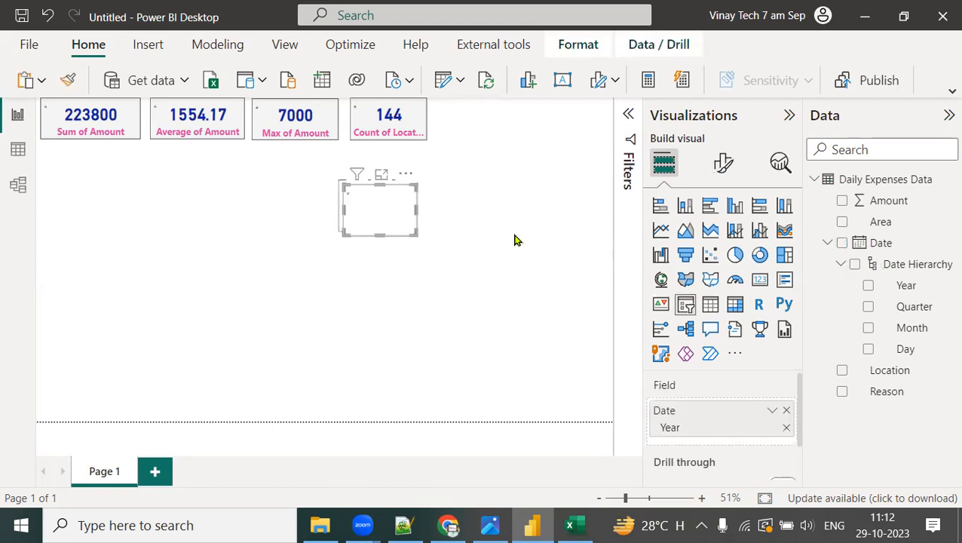
{"action": "left_click_drag", "start_coordinate": [406, 237], "coordinate": [498, 232]}
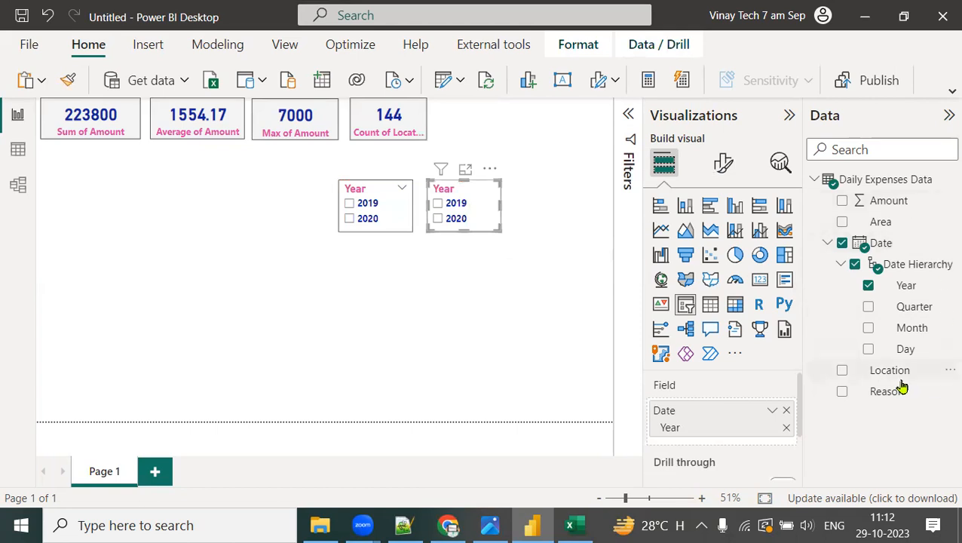
{"action": "left_click_drag", "start_coordinate": [908, 331], "coordinate": [736, 413]}
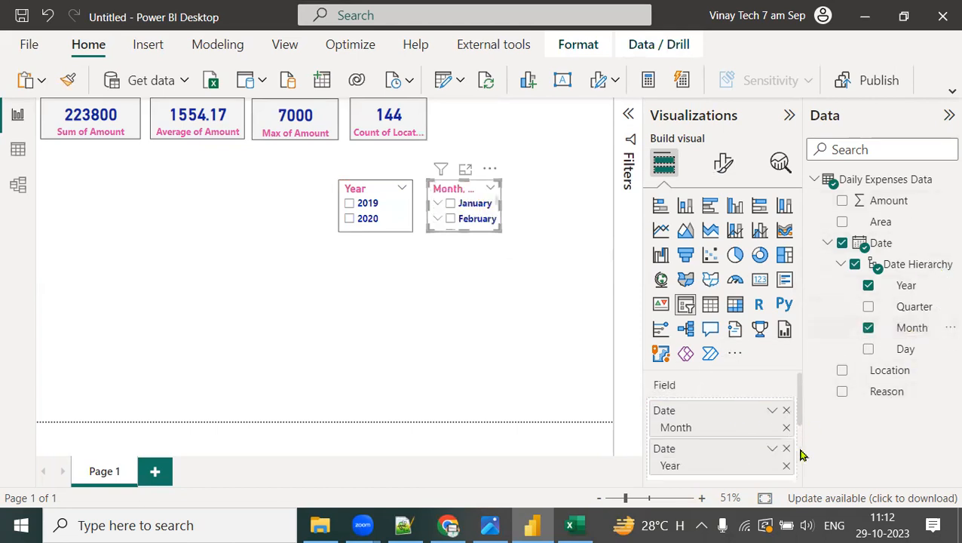
{"action": "left_click", "coordinate": [787, 449]}
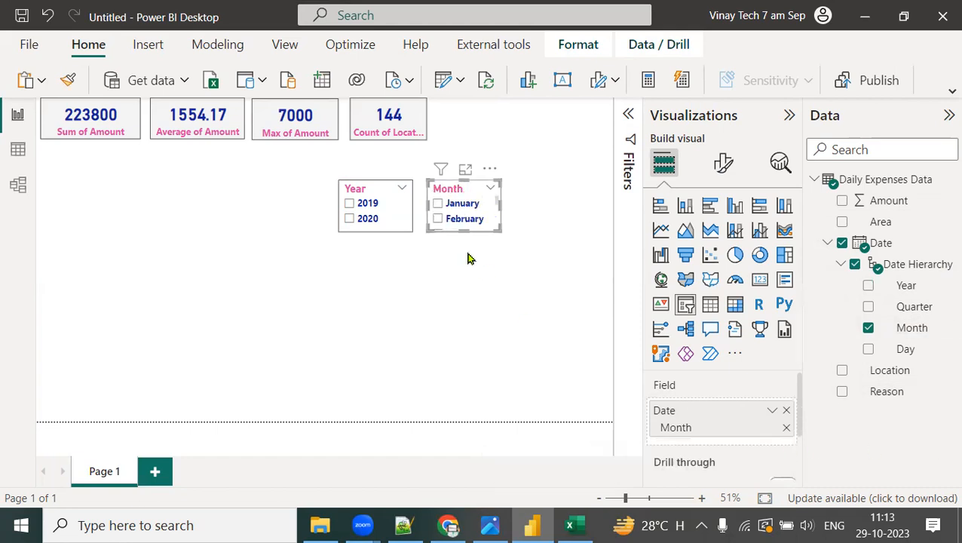
Step: Widen the Month slicer slightly while keeping its lower edge level with the Year slicer
{"action": "left_click", "coordinate": [721, 169]}
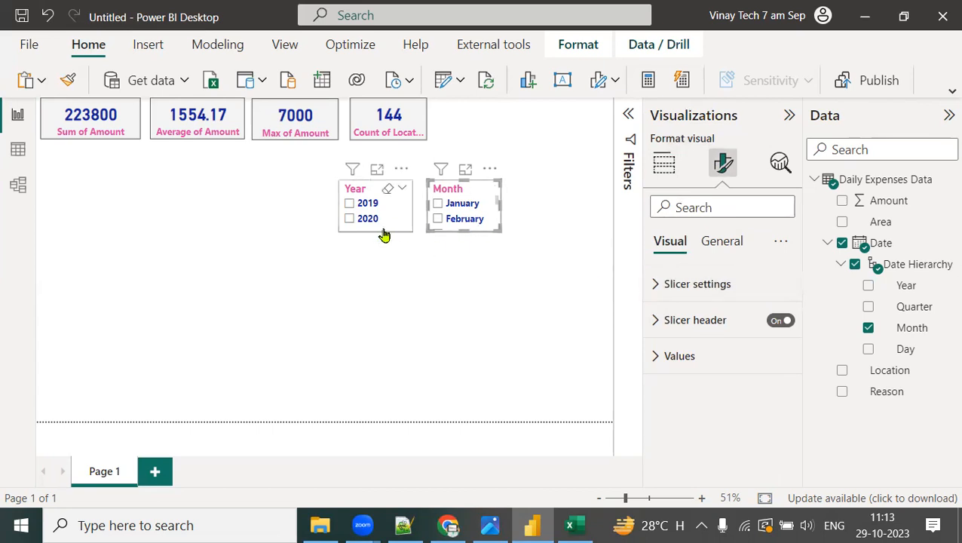
{"action": "left_click", "coordinate": [461, 268]}
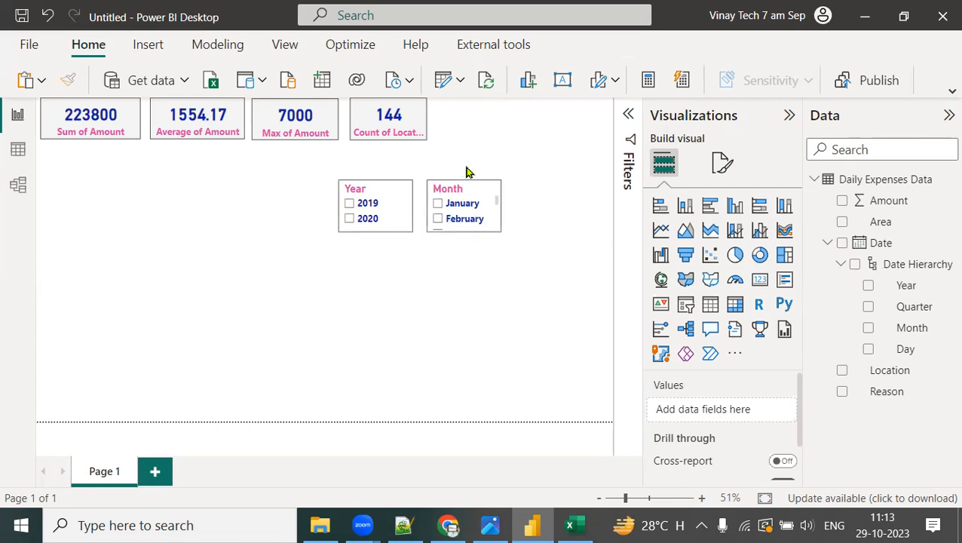
{"action": "scroll", "coordinate": [498, 233], "scroll_direction": "down", "scroll_amount": 2}
{"action": "left_click", "coordinate": [498, 230]}
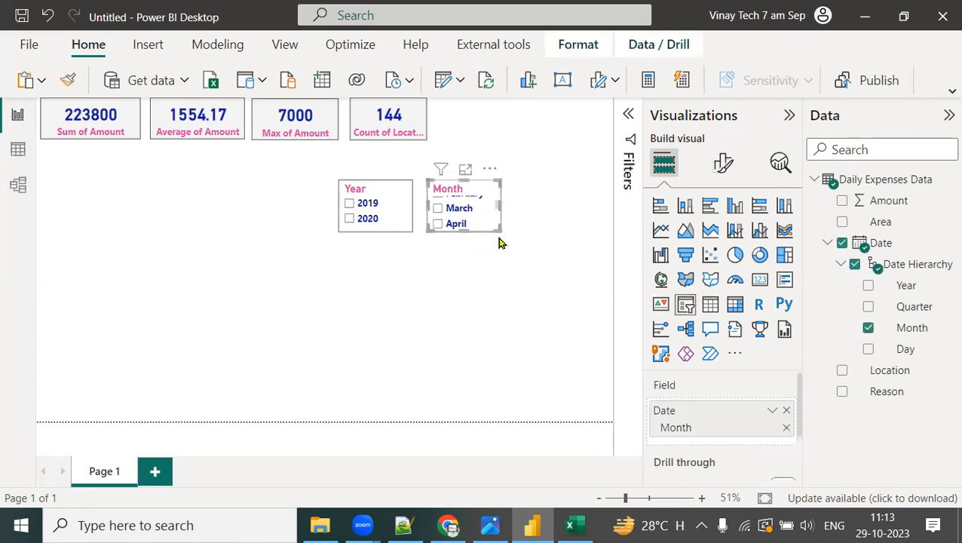
{"action": "left_click_drag", "start_coordinate": [498, 306], "coordinate": [512, 232]}
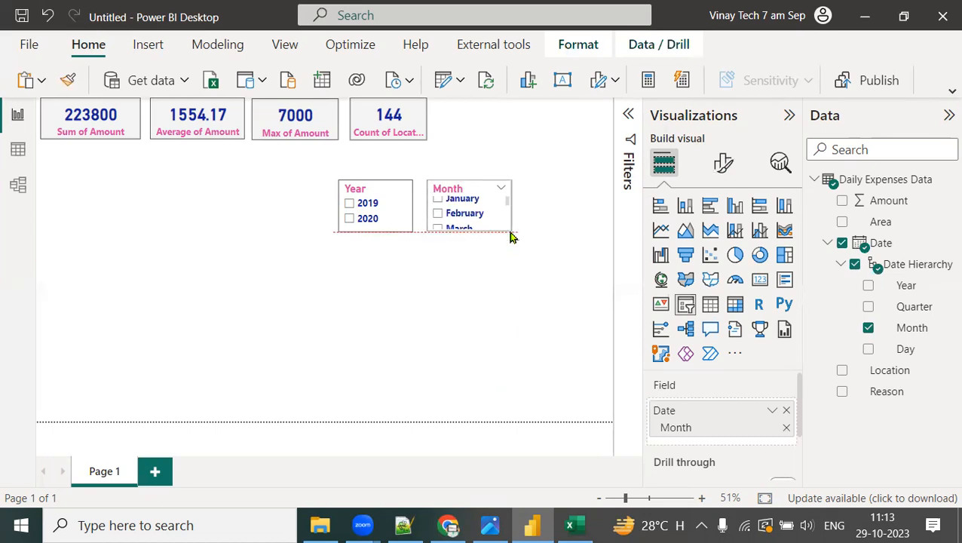
Step: Filter the Month slicer at visual level to show only July and August, then collapse the filter and visualization panes
{"action": "left_click", "coordinate": [628, 115]}
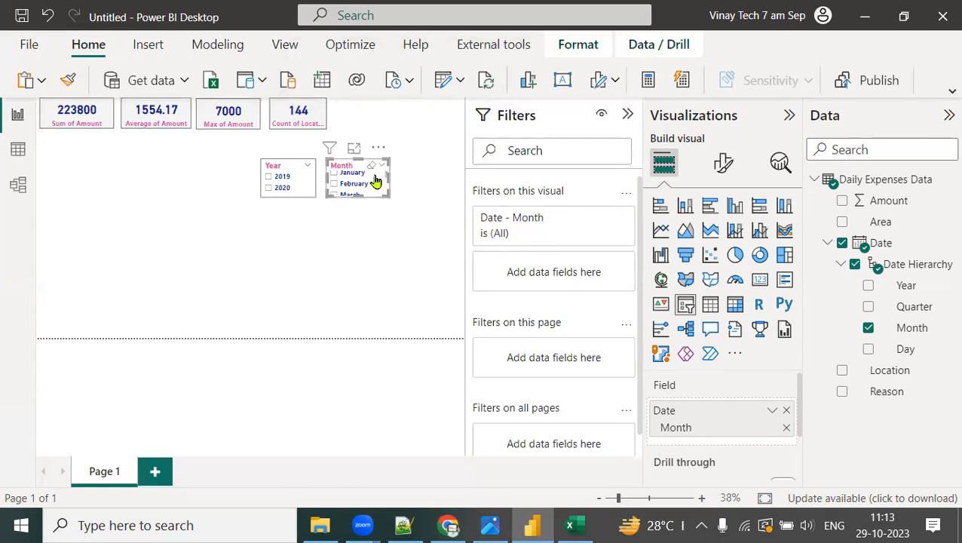
{"action": "left_click", "coordinate": [601, 219]}
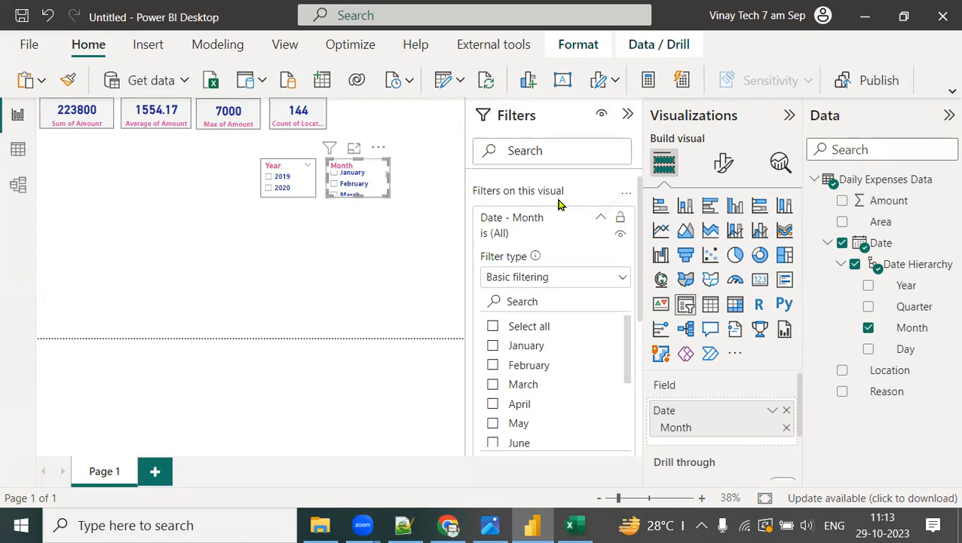
{"action": "scroll", "coordinate": [573, 388], "scroll_direction": "down", "scroll_amount": 1}
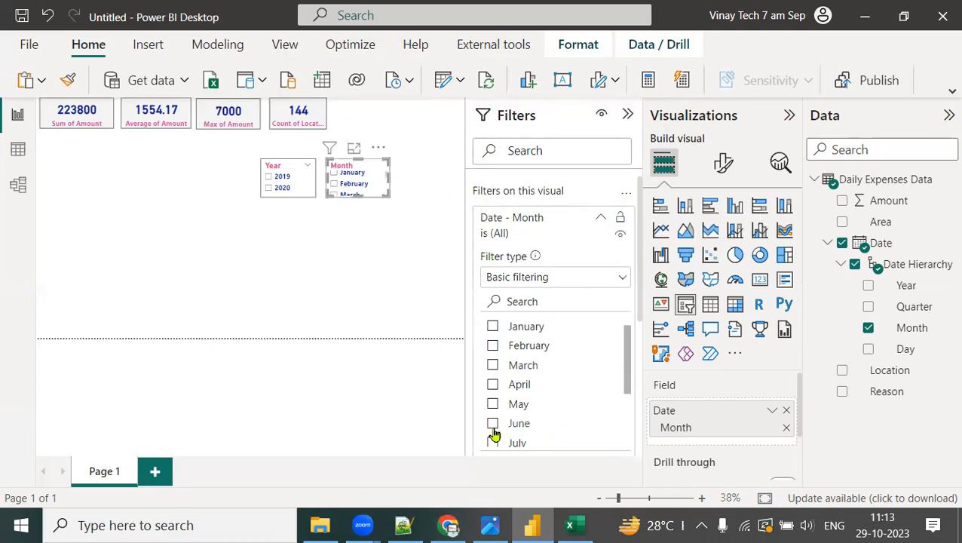
{"action": "scroll", "coordinate": [547, 433], "scroll_direction": "down", "scroll_amount": 2}
{"action": "left_click", "coordinate": [493, 404]}
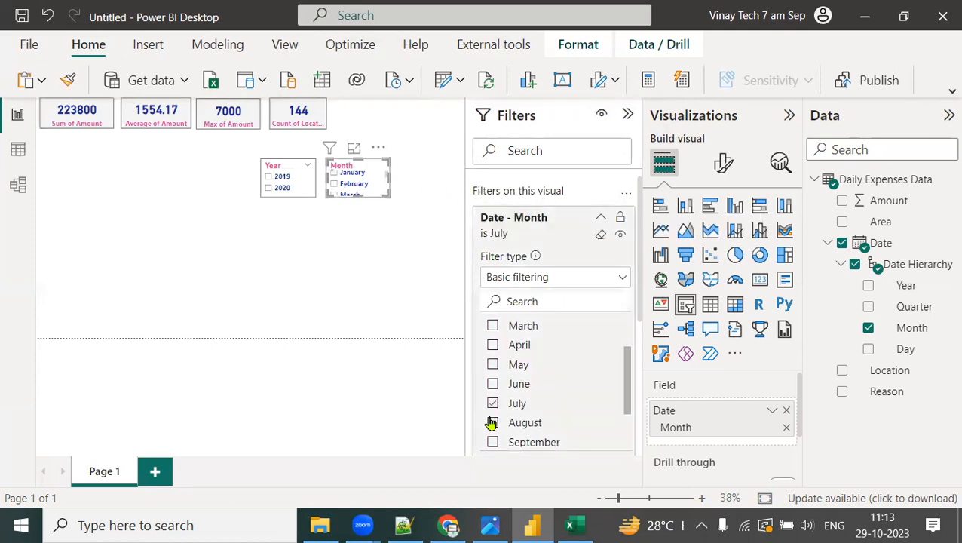
{"action": "left_click", "coordinate": [492, 423]}
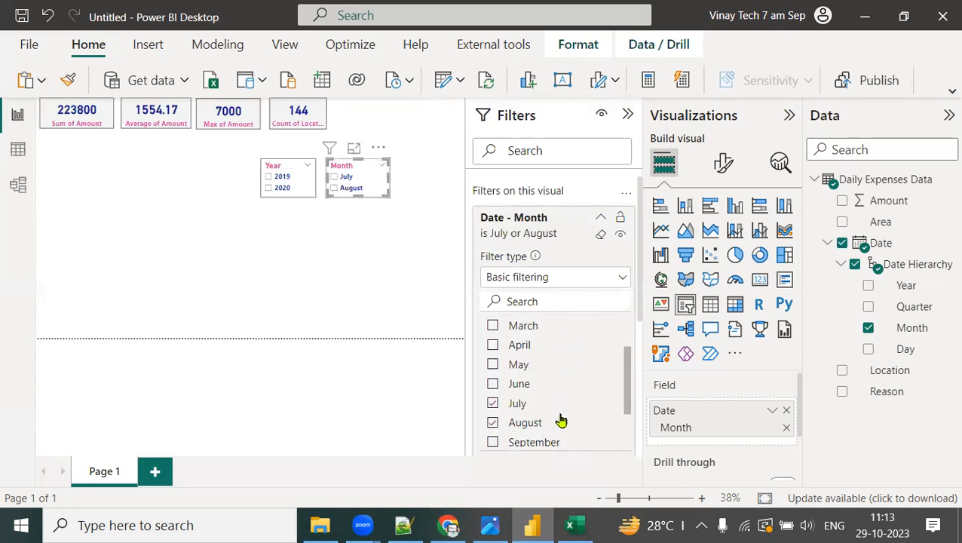
{"action": "left_click", "coordinate": [627, 117]}
{"action": "left_click", "coordinate": [789, 117]}
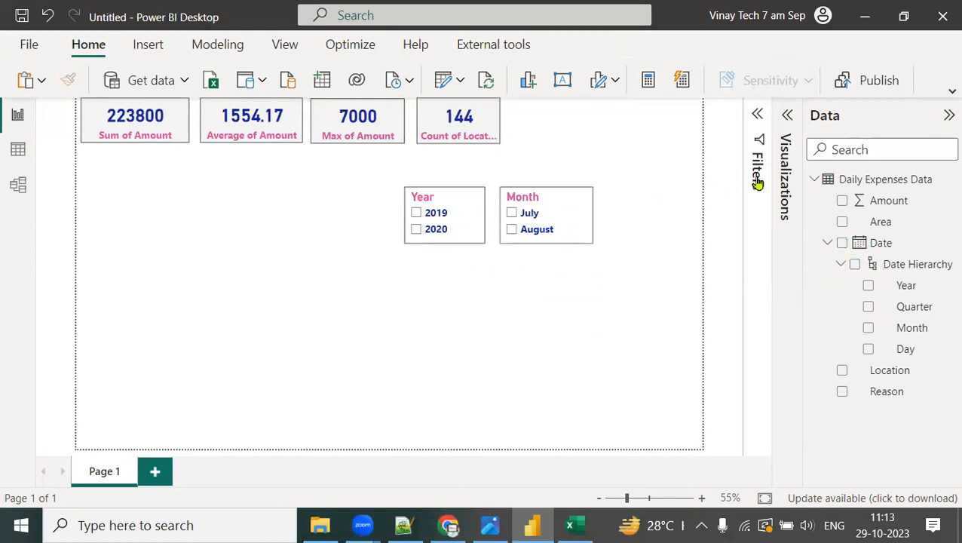
Step: Review which months are selected in the Month slicer's visual-level filter, then hide the filter settings again
{"action": "left_click", "coordinate": [757, 115]}
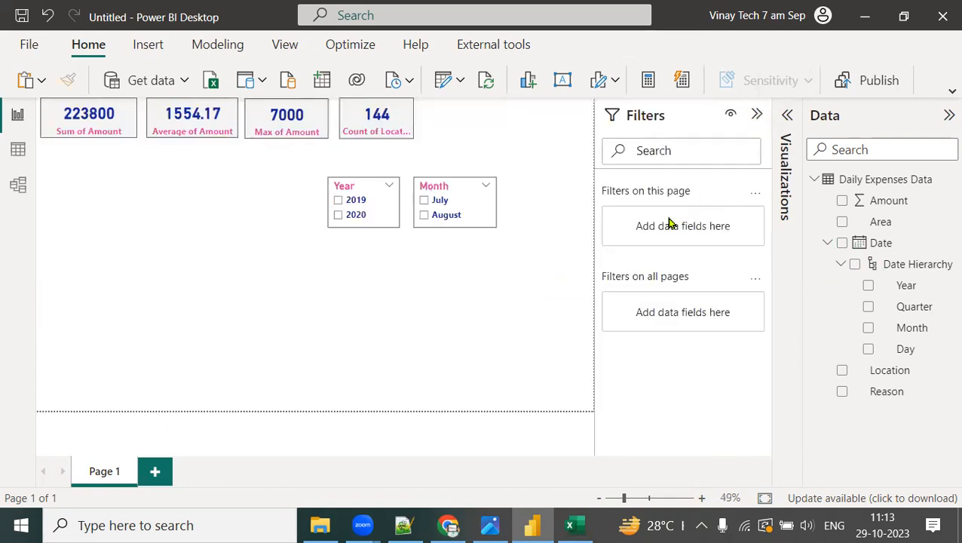
{"action": "left_click", "coordinate": [487, 229]}
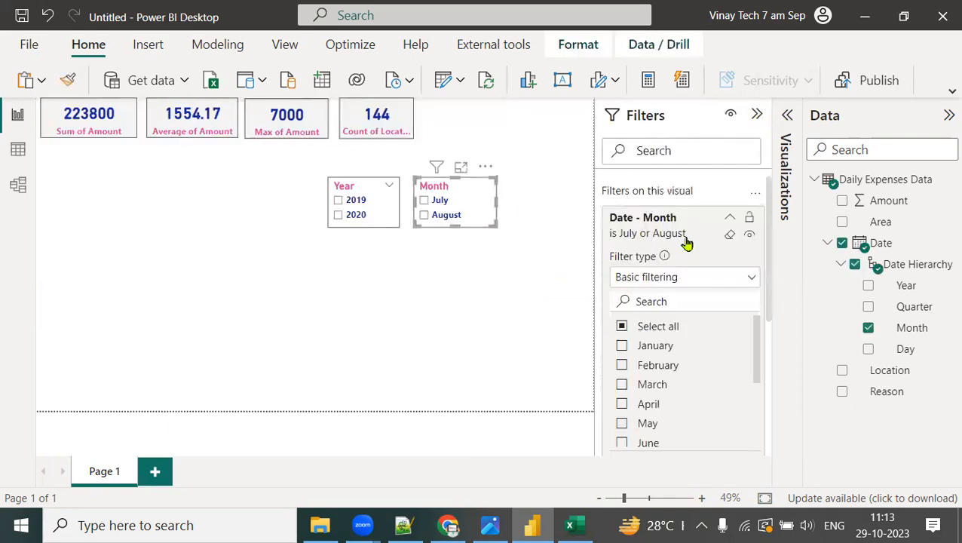
{"action": "scroll", "coordinate": [687, 400], "scroll_direction": "down", "scroll_amount": 2}
{"action": "scroll", "coordinate": [687, 409], "scroll_direction": "down", "scroll_amount": 1}
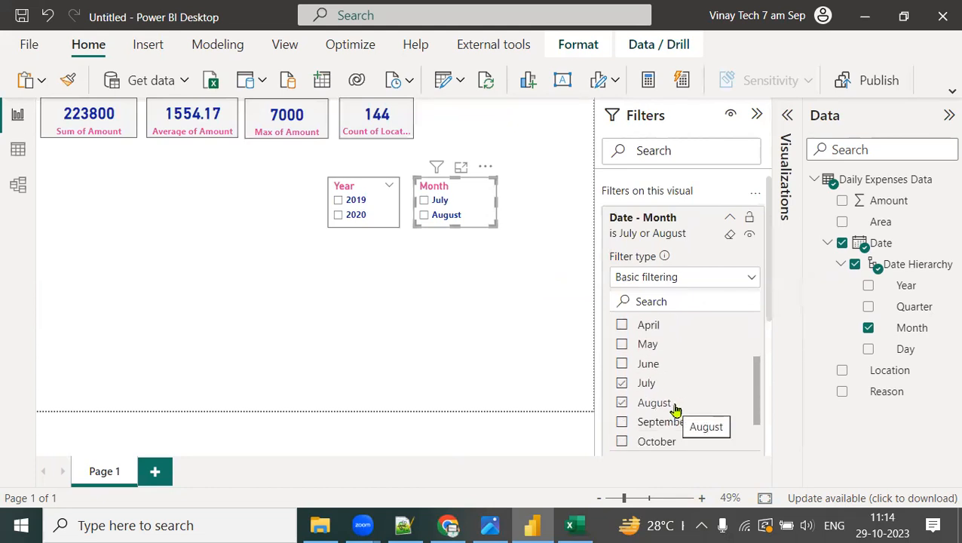
{"action": "left_click", "coordinate": [478, 350]}
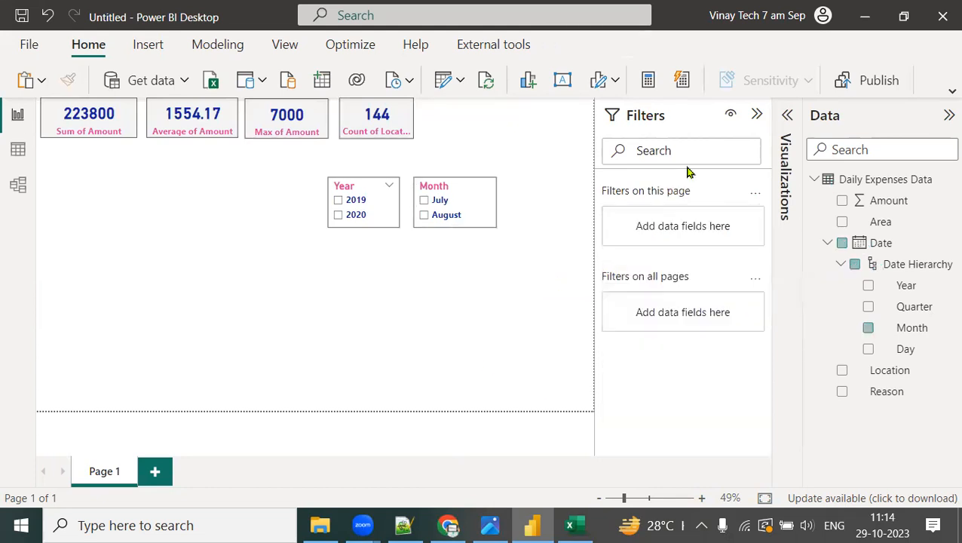
{"action": "left_click", "coordinate": [755, 117]}
Step: Test the slicers by filtering the cards to July 2019, switching the year to 2020, and clearing both selections
{"action": "left_click", "coordinate": [434, 217]}
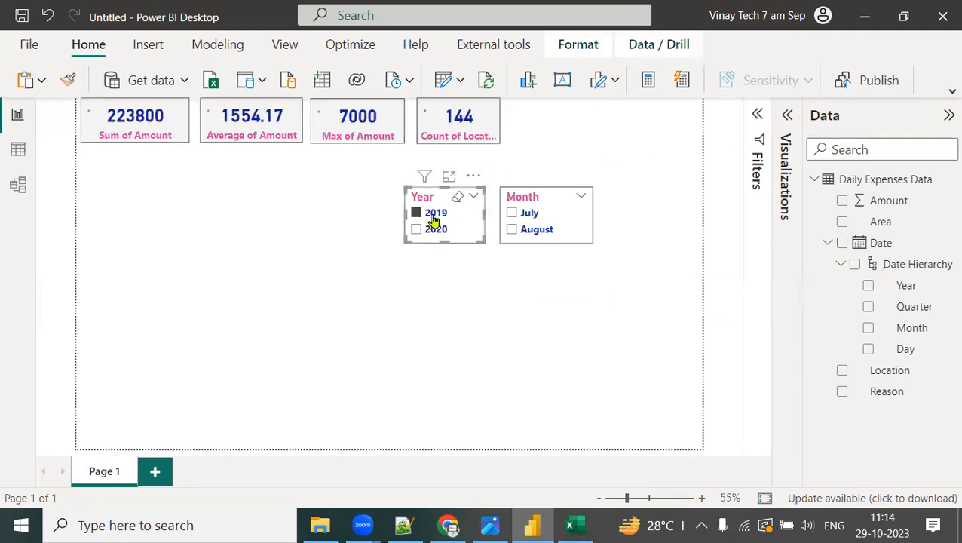
{"action": "left_click", "coordinate": [515, 215]}
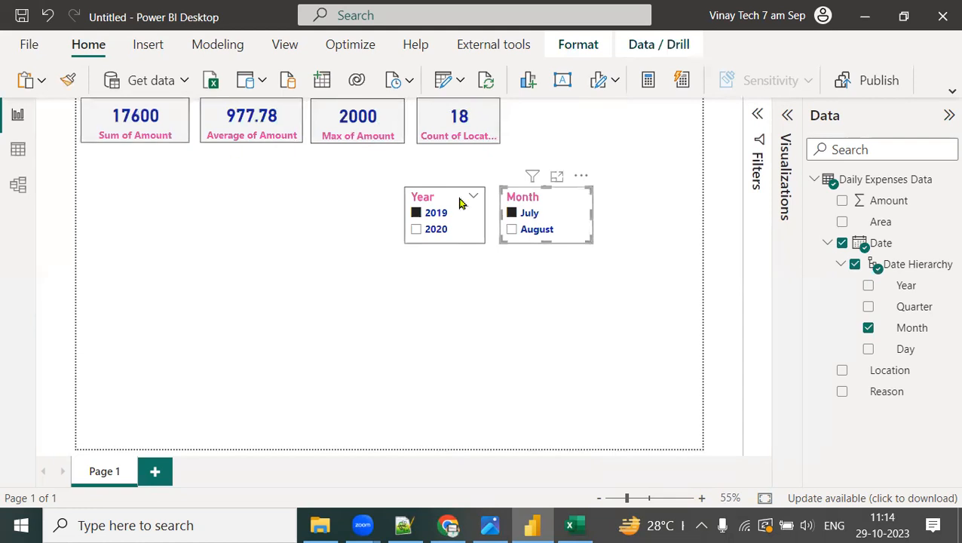
{"action": "left_click", "coordinate": [437, 229]}
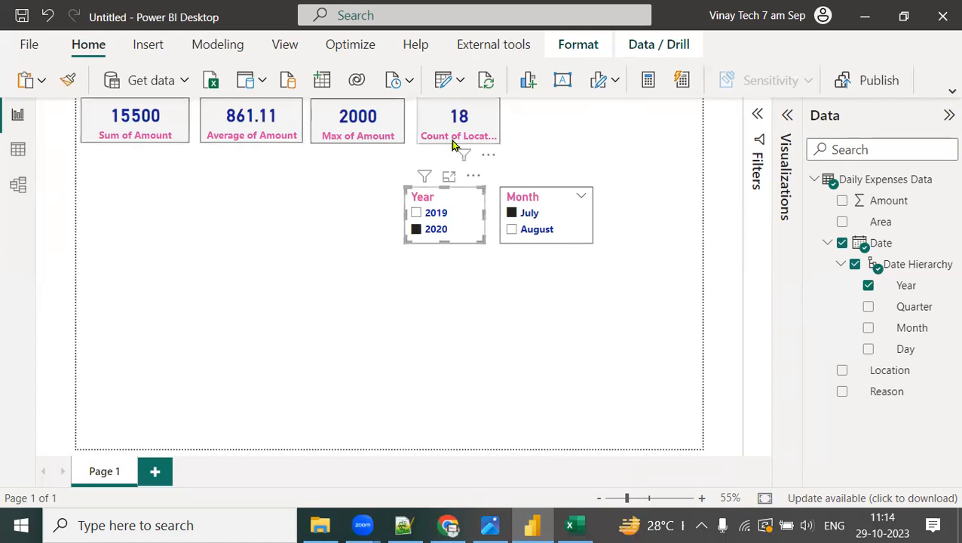
{"action": "left_click", "coordinate": [445, 232]}
{"action": "left_click", "coordinate": [518, 218]}
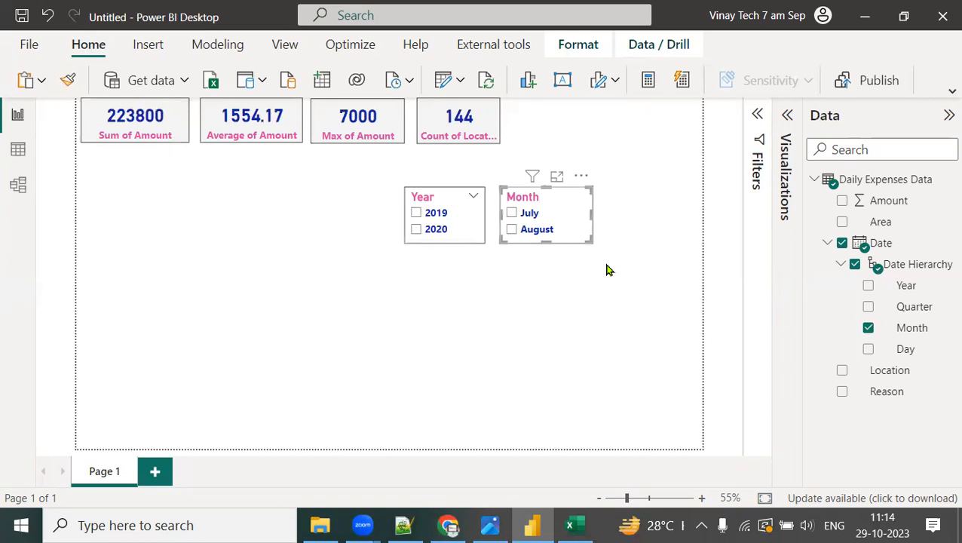
Step: Add an empty stacked bar chart as a separate visual in the lower-left area of the report page
{"action": "left_click", "coordinate": [788, 115]}
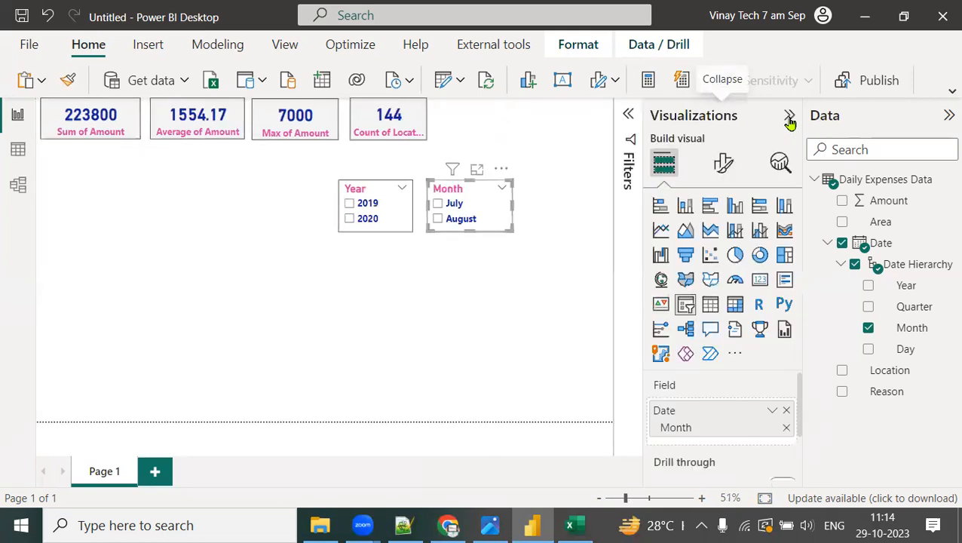
{"action": "left_click", "coordinate": [660, 205]}
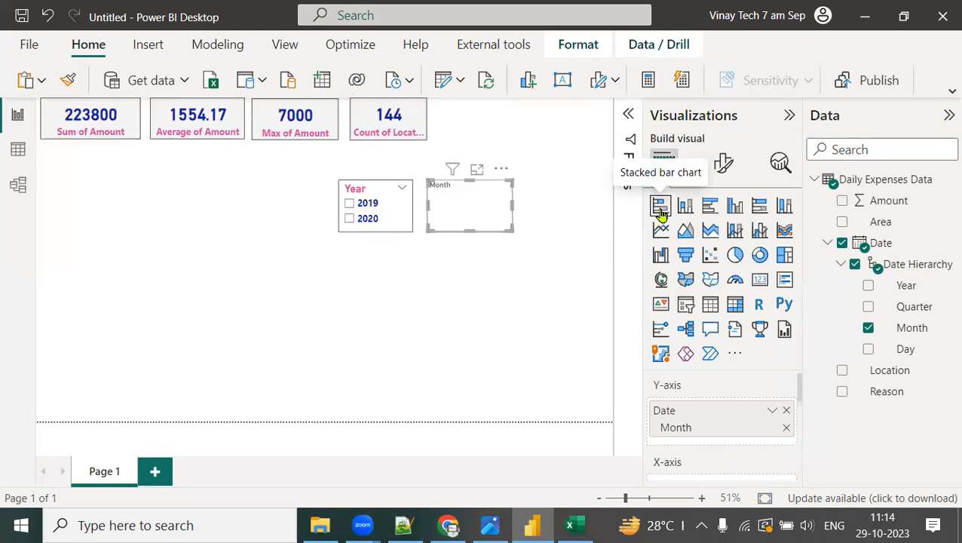
{"action": "left_click", "coordinate": [45, 23]}
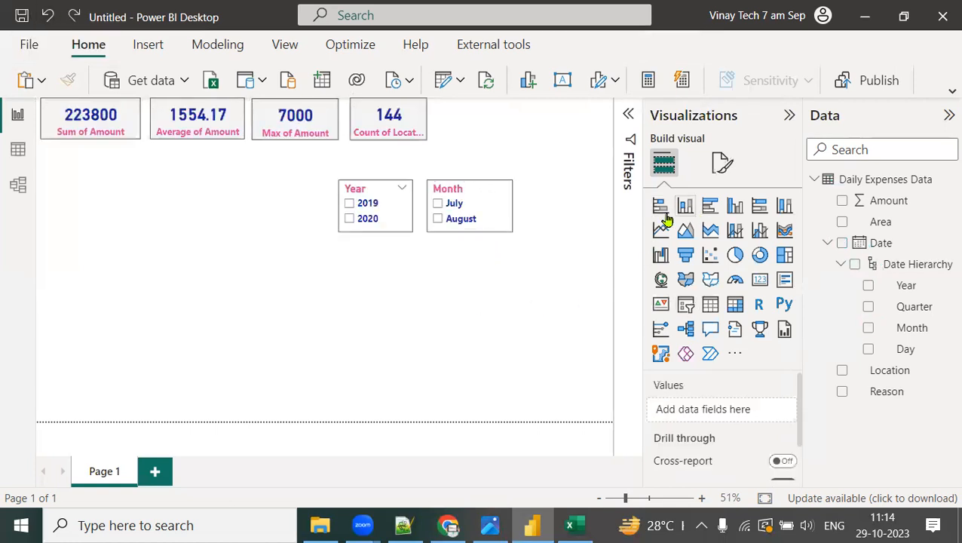
{"action": "left_click_drag", "start_coordinate": [663, 211], "coordinate": [78, 348]}
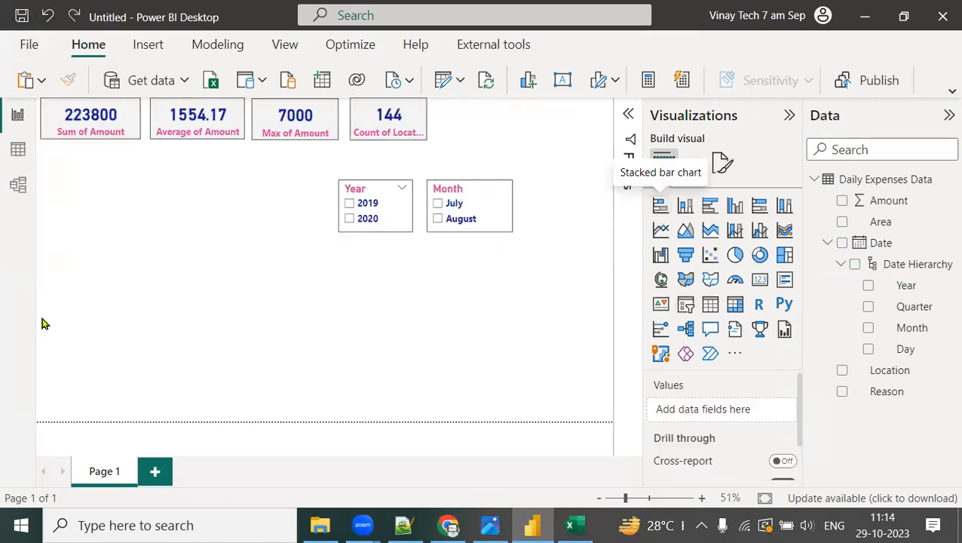
{"action": "left_click_drag", "start_coordinate": [140, 340], "coordinate": [215, 409]}
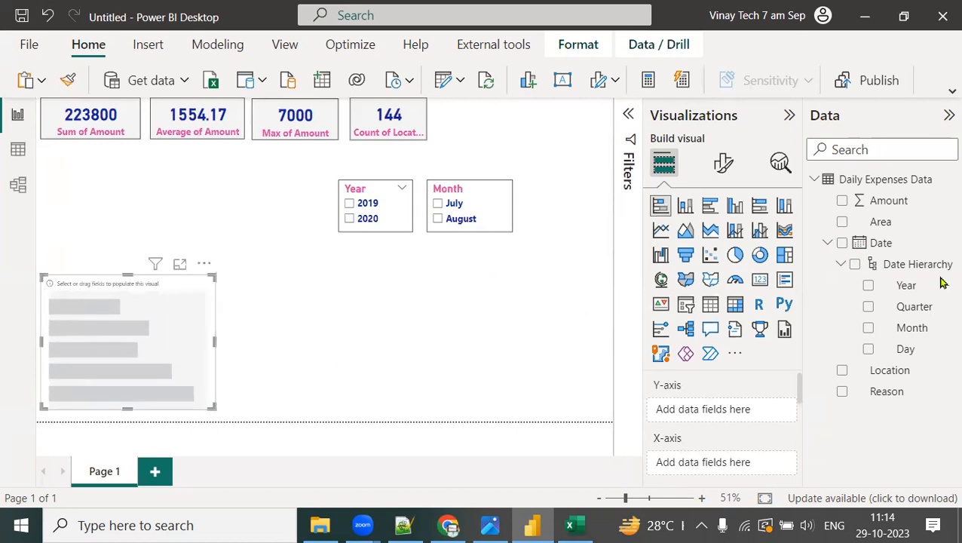
Step: Assign Reason to the bar chart's Y-axis and Amount, summed, to its X-axis
{"action": "left_click", "coordinate": [827, 242]}
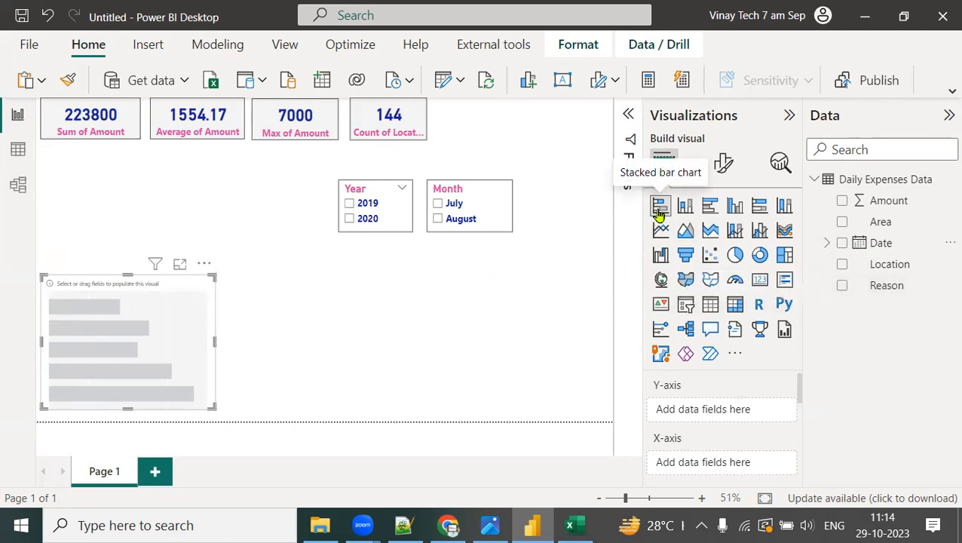
{"action": "left_click_drag", "start_coordinate": [905, 289], "coordinate": [754, 424]}
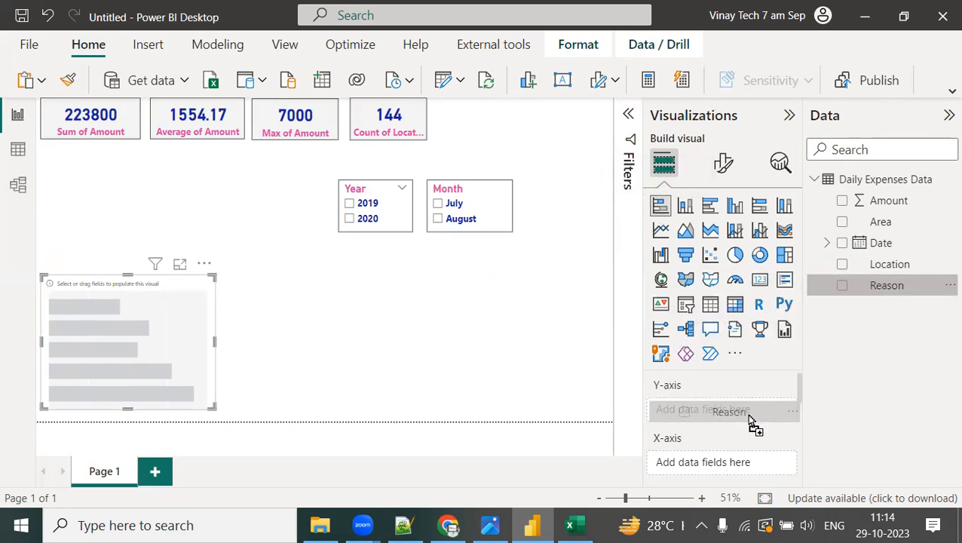
{"action": "left_click_drag", "start_coordinate": [751, 419], "coordinate": [749, 421]}
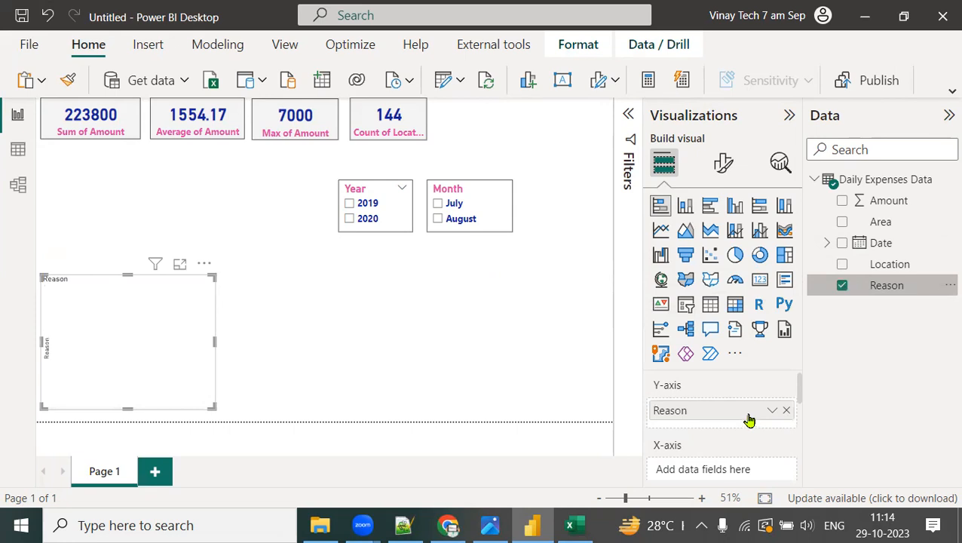
{"action": "left_click_drag", "start_coordinate": [882, 207], "coordinate": [727, 472]}
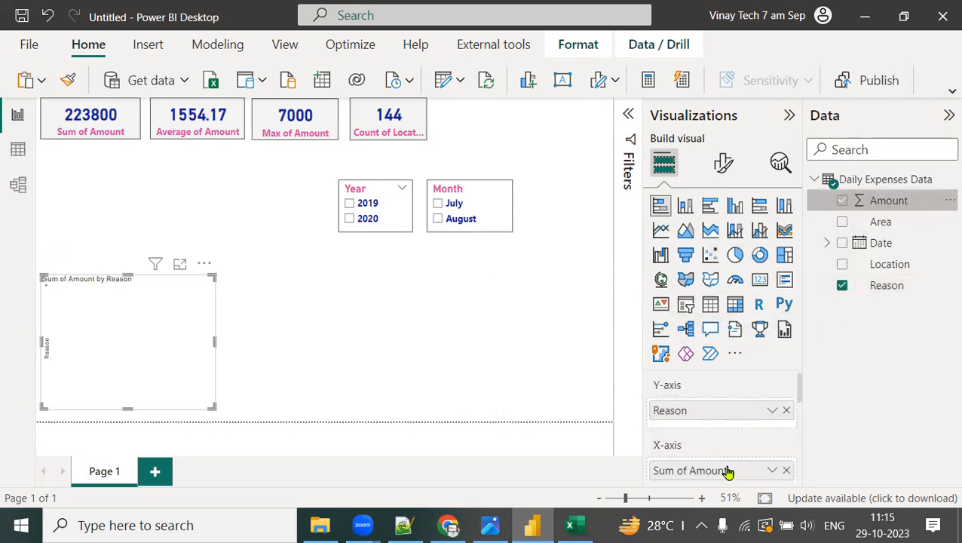
{"action": "mouse_move", "coordinate": [9, 414]}
{"action": "left_mouse_down"}
{"action": "mouse_move", "coordinate": [286, 416]}
{"action": "mouse_move", "coordinate": [289, 428]}
{"action": "left_mouse_up"}
{"action": "left_click_drag", "start_coordinate": [347, 422], "coordinate": [671, 471]}
{"action": "mouse_move", "coordinate": [669, 407]}
{"action": "left_mouse_down"}
{"action": "mouse_move", "coordinate": [210, 190]}
{"action": "mouse_move", "coordinate": [103, 260]}
{"action": "left_mouse_up"}
{"action": "left_click_drag", "start_coordinate": [64, 209], "coordinate": [70, 389]}
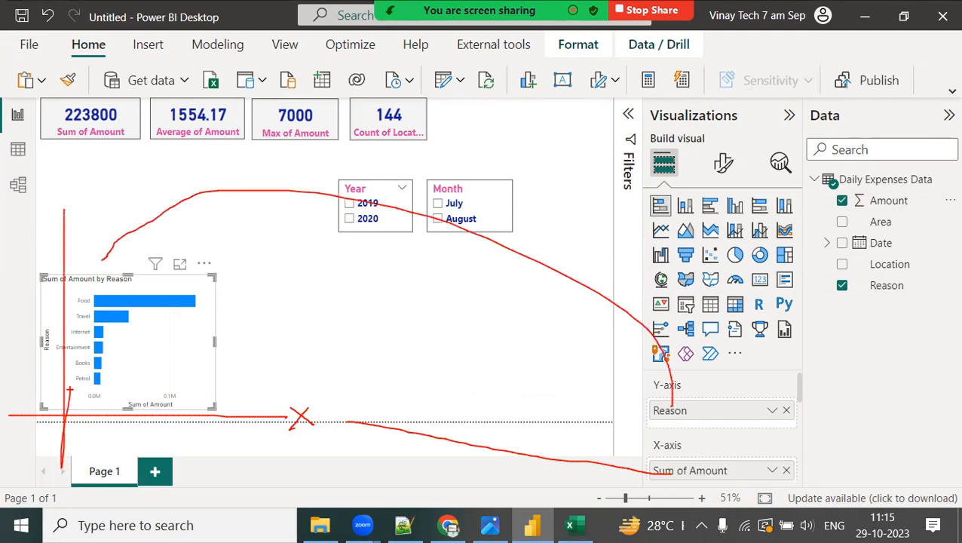
{"action": "left_click_drag", "start_coordinate": [111, 243], "coordinate": [68, 277]}
{"action": "left_click_drag", "start_coordinate": [97, 185], "coordinate": [89, 243]}
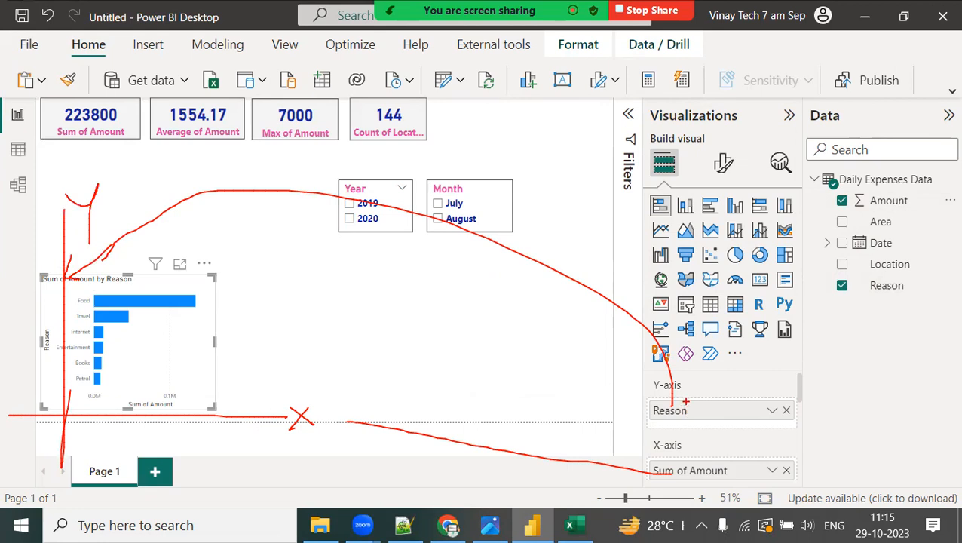
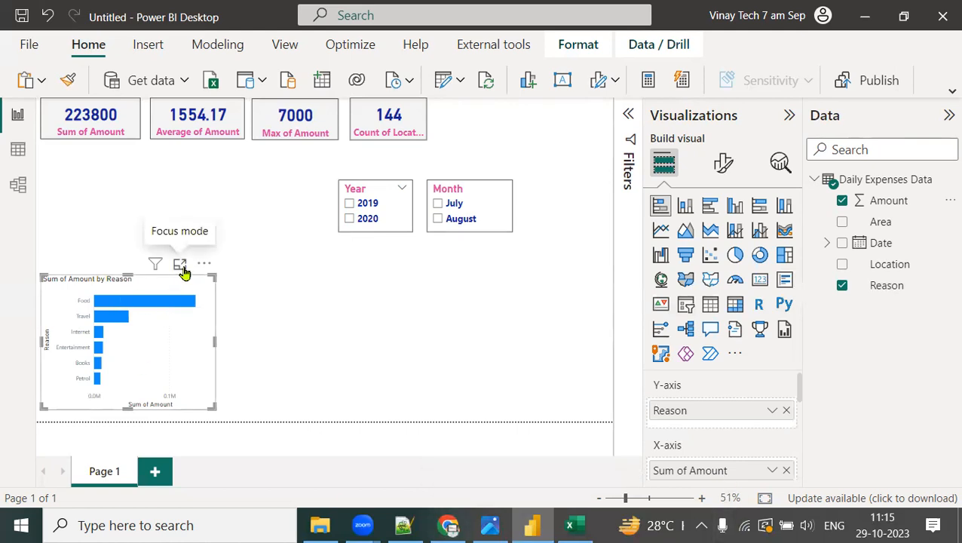
Step: Examine the summed amount of each reason's bar in focus mode and return to the report
{"action": "left_click", "coordinate": [181, 267]}
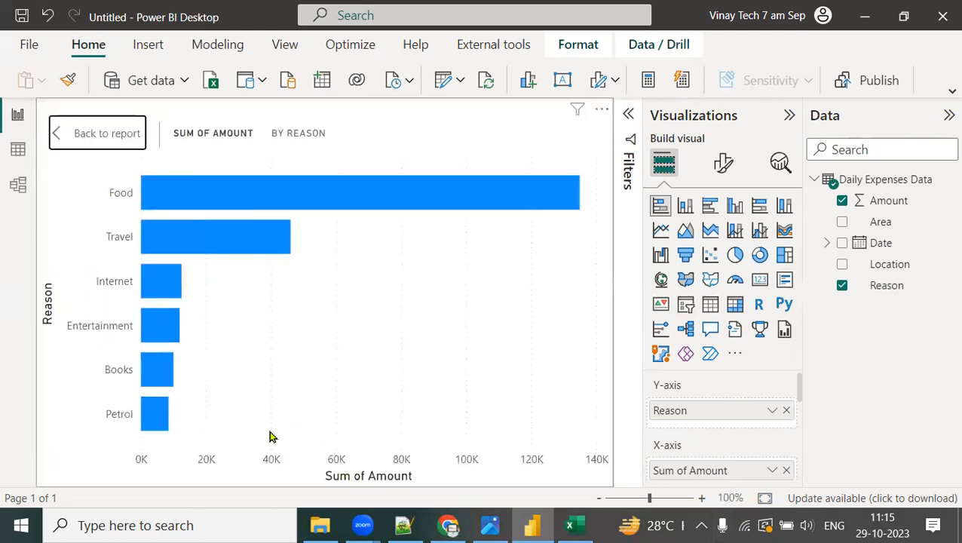
{"action": "mouse_move", "coordinate": [215, 200]}
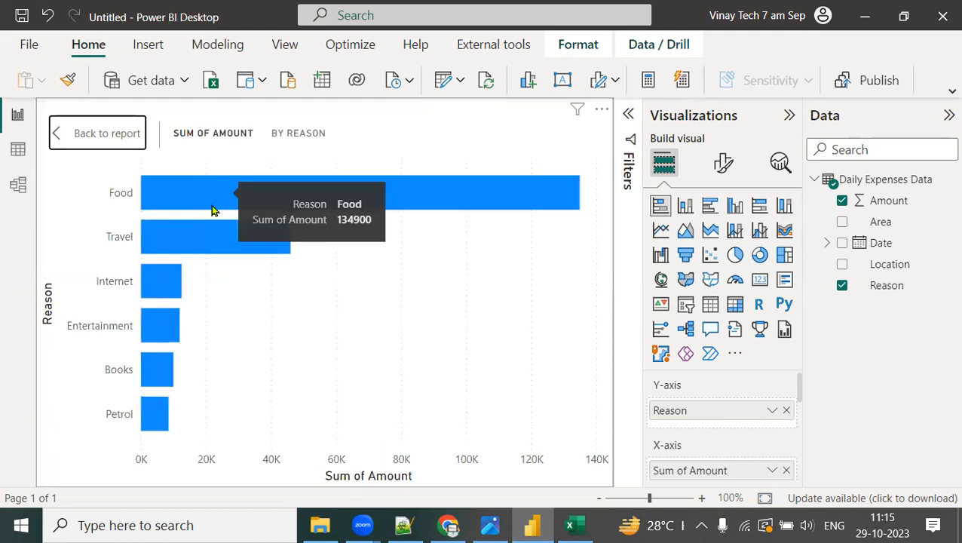
{"action": "mouse_move", "coordinate": [205, 234]}
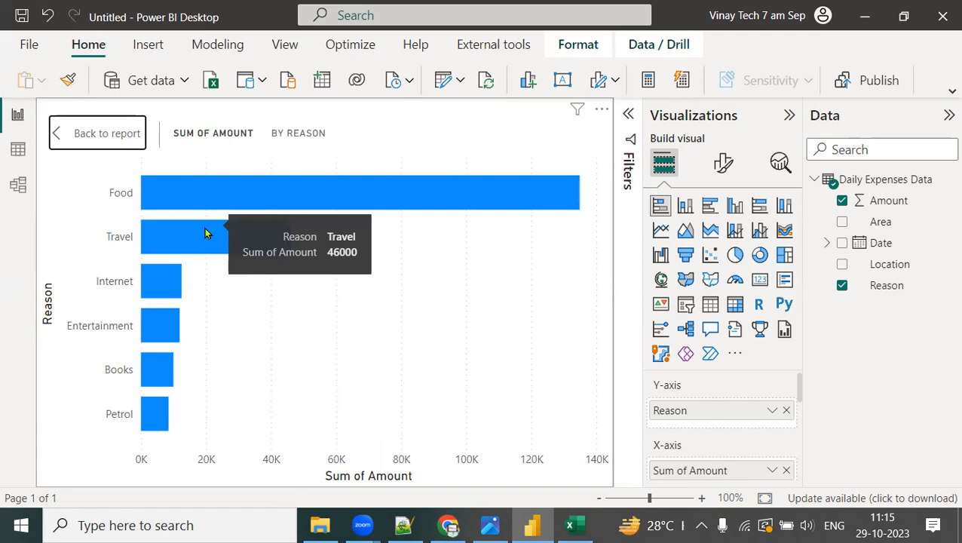
{"action": "mouse_move", "coordinate": [155, 280]}
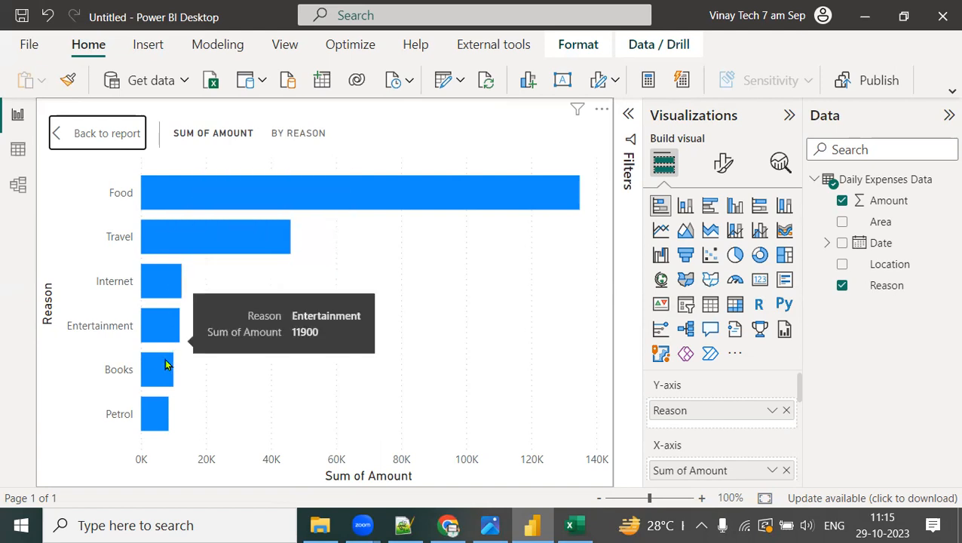
{"action": "mouse_move", "coordinate": [159, 411]}
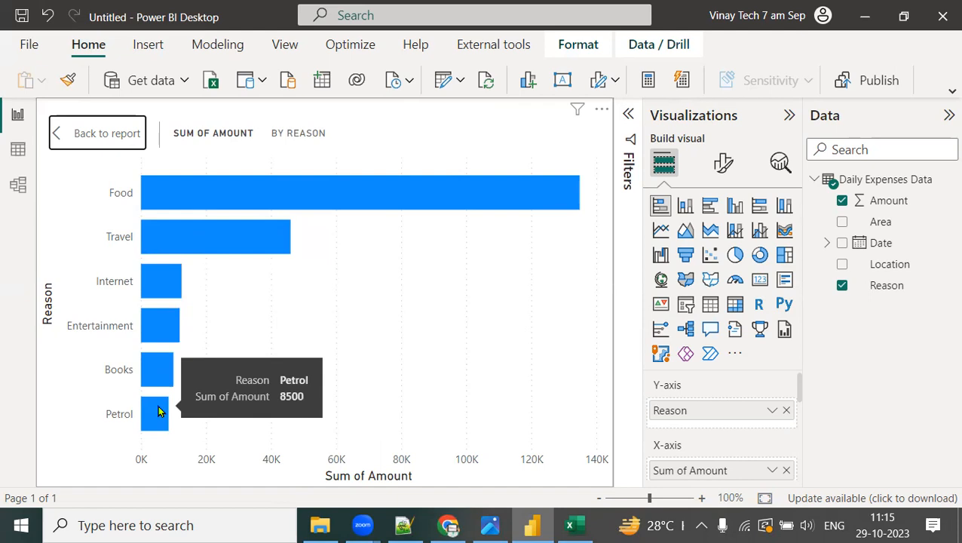
{"action": "left_click", "coordinate": [131, 135]}
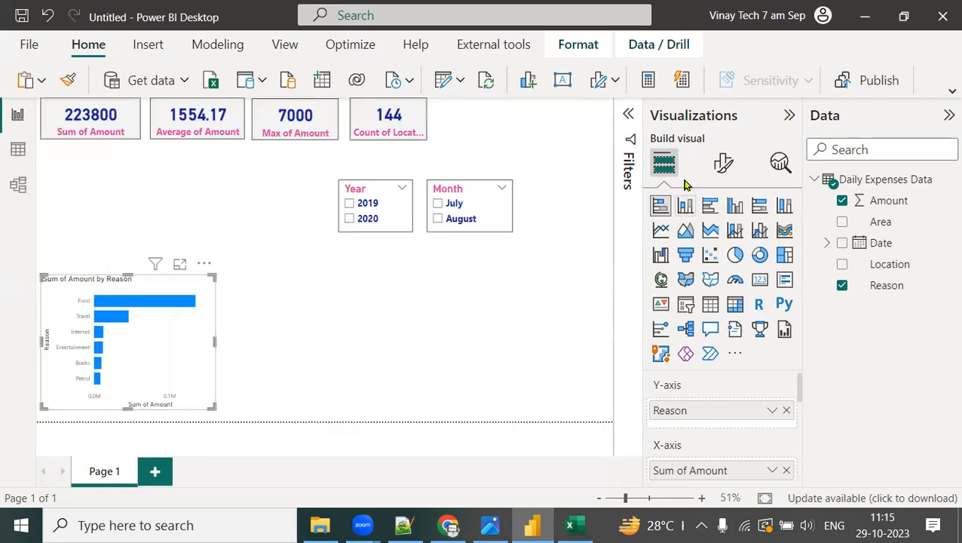
Step: Turn on the visual border of the Sum of Amount by Reason bar chart and deselect it
{"action": "left_click", "coordinate": [724, 164]}
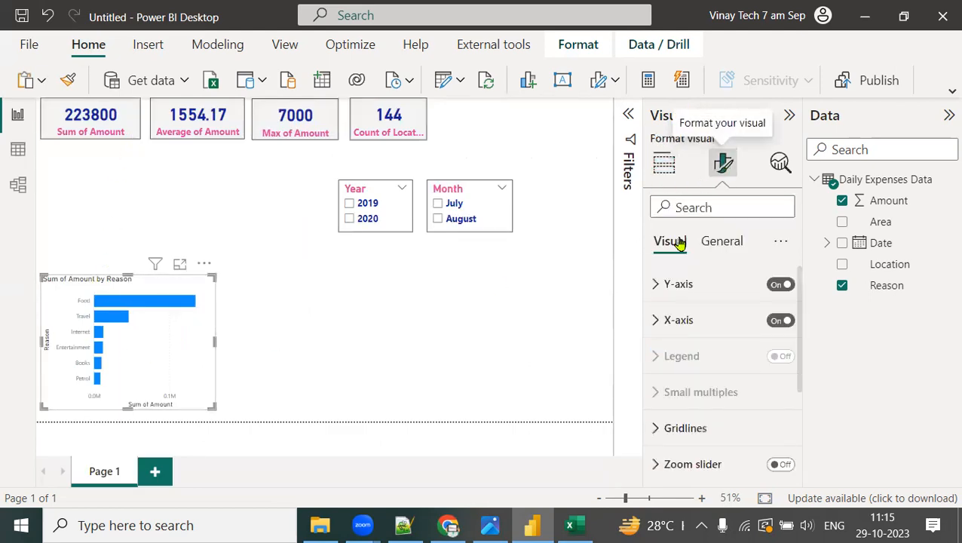
{"action": "left_click", "coordinate": [726, 242]}
{"action": "left_click", "coordinate": [680, 356]}
{"action": "left_click", "coordinate": [775, 449]}
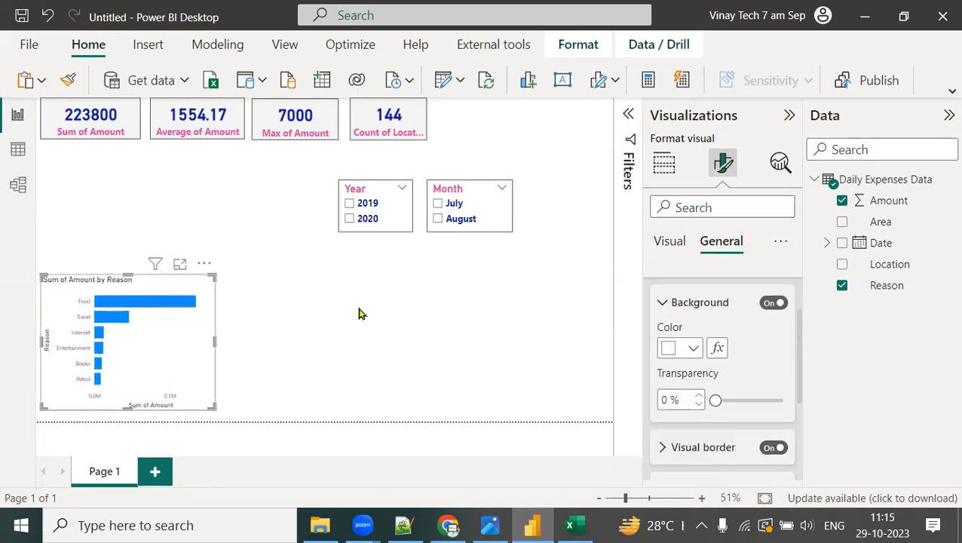
{"action": "left_click", "coordinate": [359, 314]}
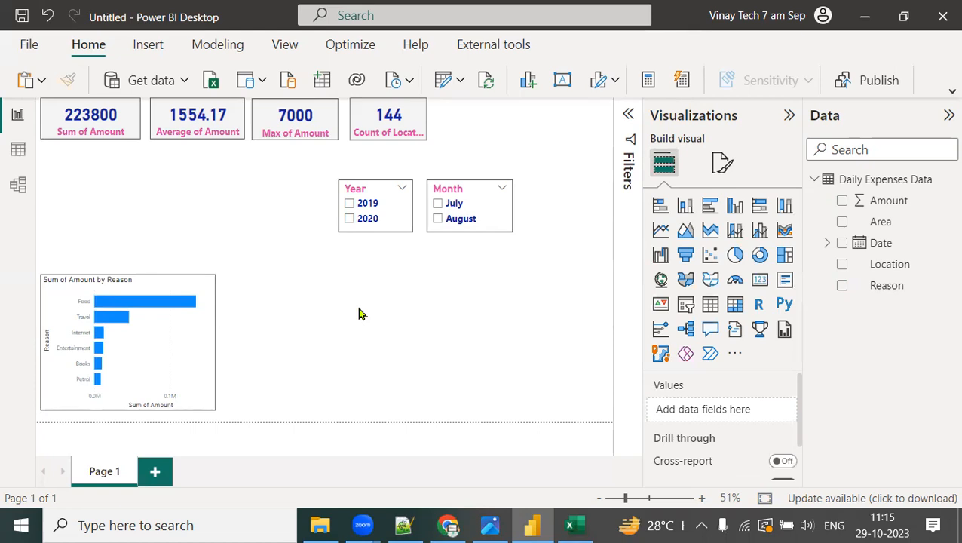
Step: Filter the report by August and July in the Month slicer, compare the bar chart's amounts, and clear the month selection
{"action": "left_click", "coordinate": [439, 223]}
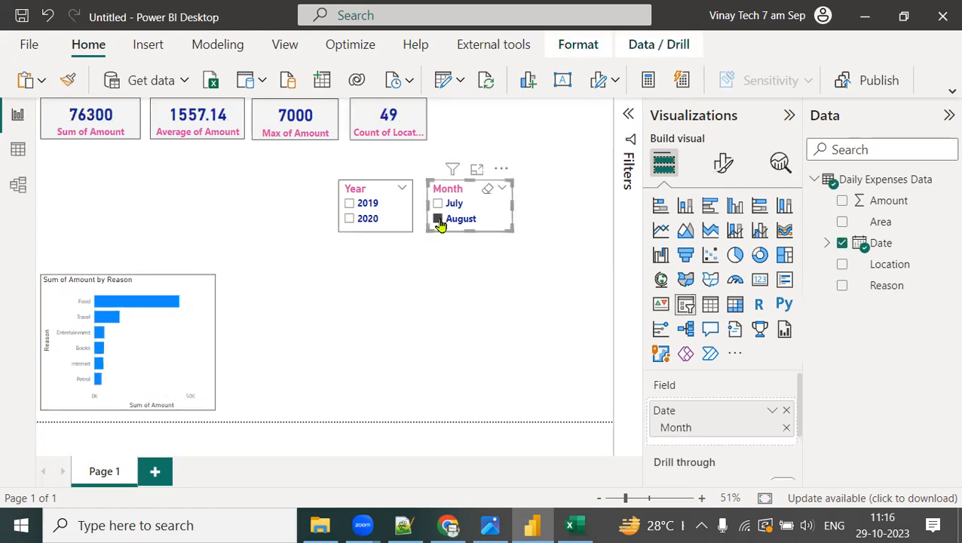
{"action": "left_click", "coordinate": [446, 205]}
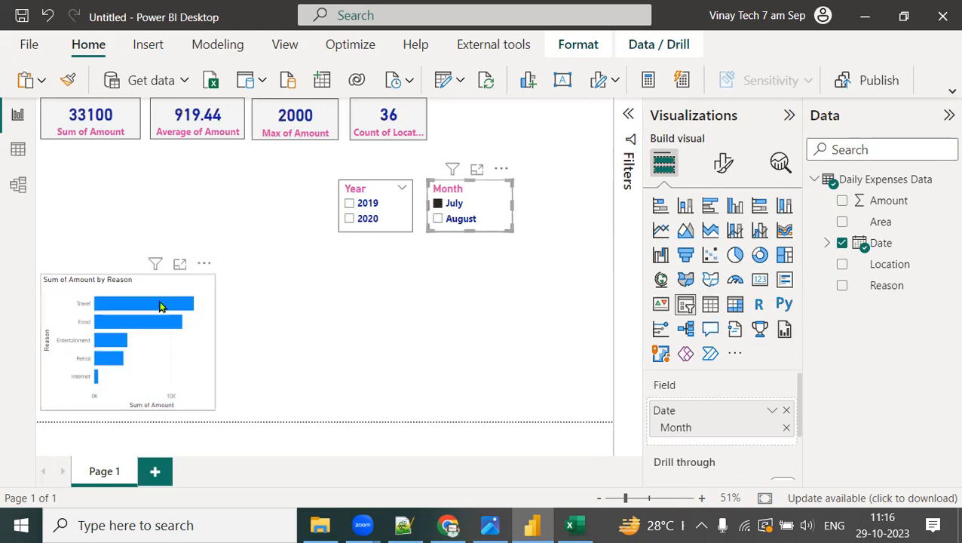
{"action": "mouse_move", "coordinate": [157, 311]}
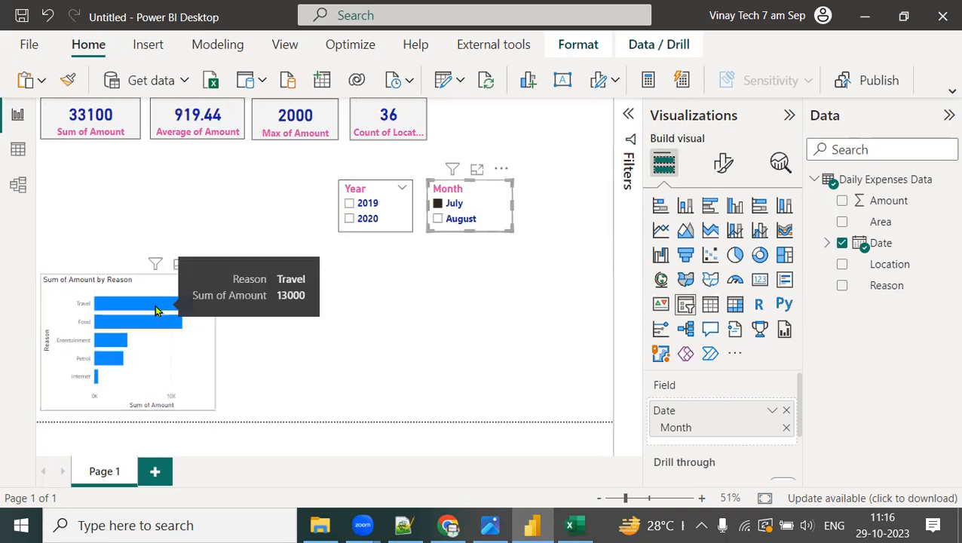
{"action": "left_click", "coordinate": [455, 220]}
{"action": "mouse_move", "coordinate": [104, 308]}
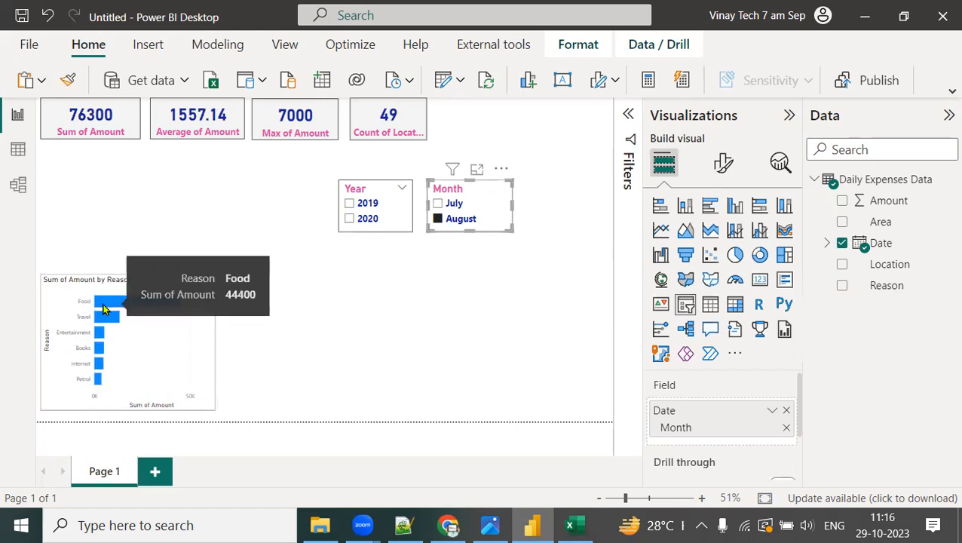
{"action": "left_click", "coordinate": [428, 339]}
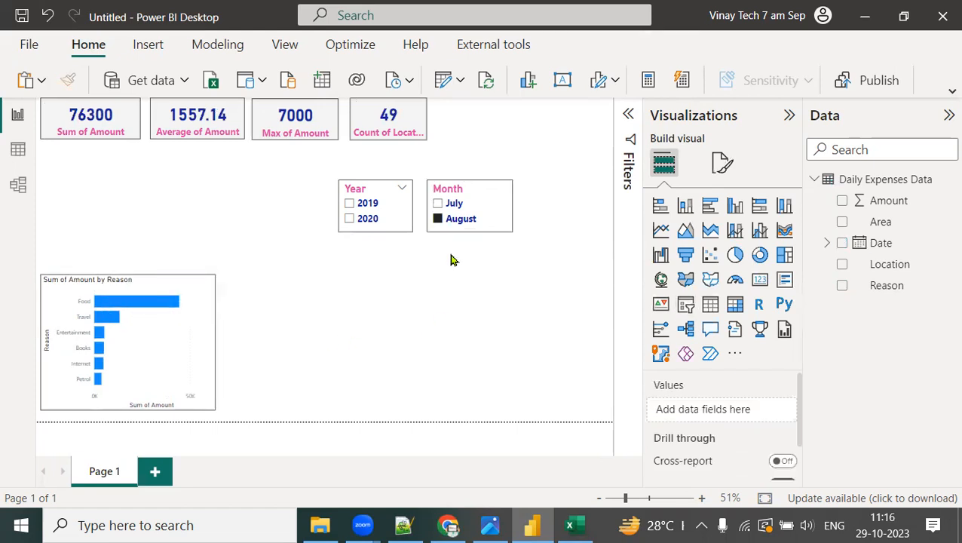
{"action": "left_click", "coordinate": [456, 221]}
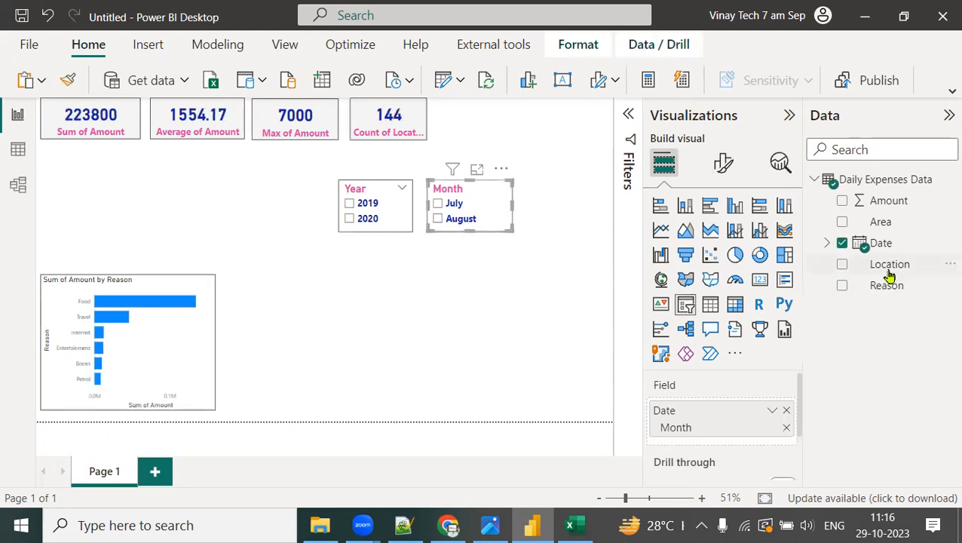
{"action": "left_click", "coordinate": [735, 264]}
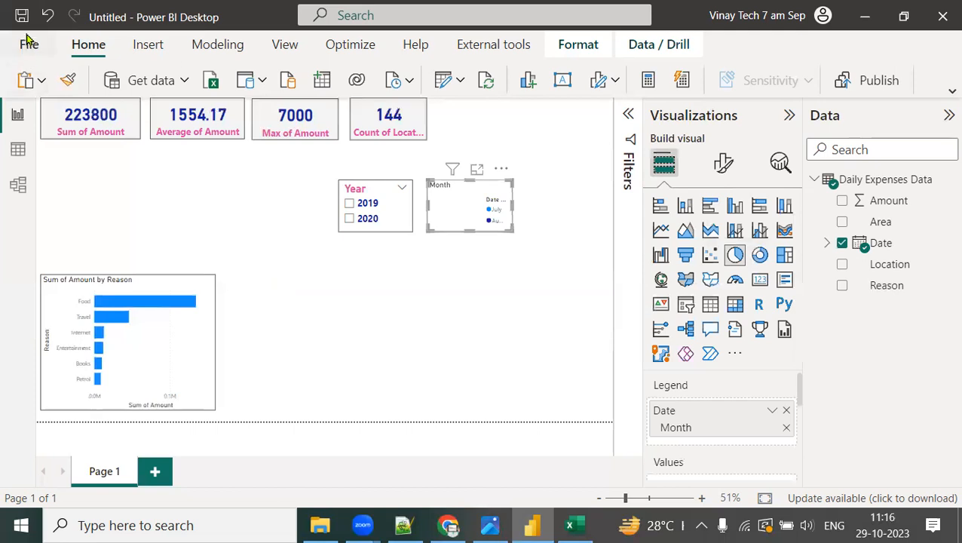
{"action": "left_click", "coordinate": [47, 15]}
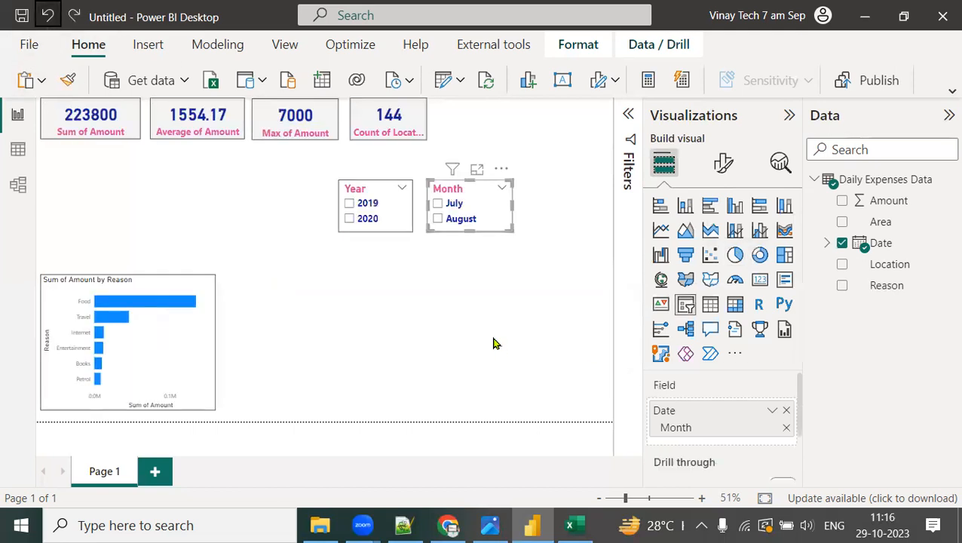
{"action": "left_click", "coordinate": [492, 344]}
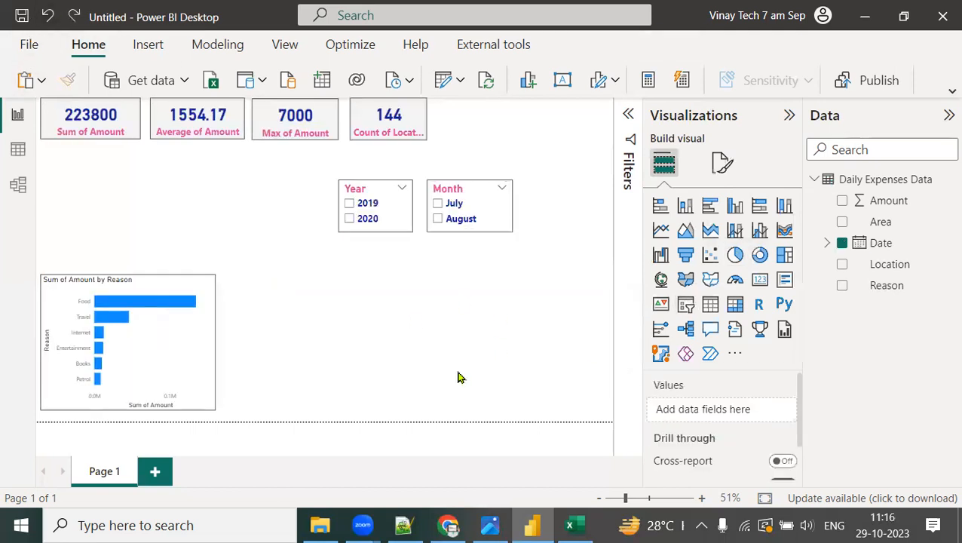
Step: Add an empty pie chart as a separate visual, widen it, and place it beside the Sum of Amount by Reason bar chart
{"action": "left_click", "coordinate": [735, 257]}
{"action": "left_click_drag", "start_coordinate": [337, 345], "coordinate": [447, 343]}
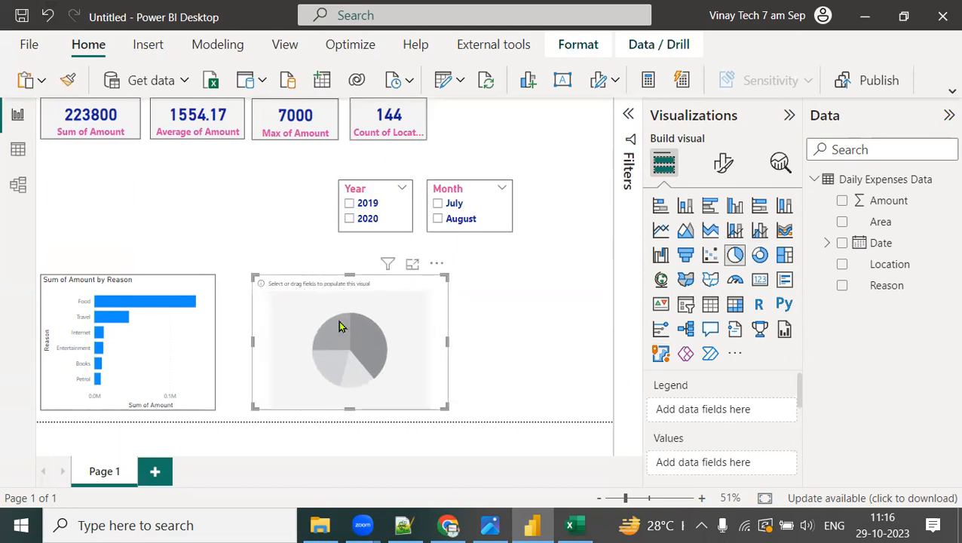
{"action": "left_click_drag", "start_coordinate": [343, 315], "coordinate": [329, 317]}
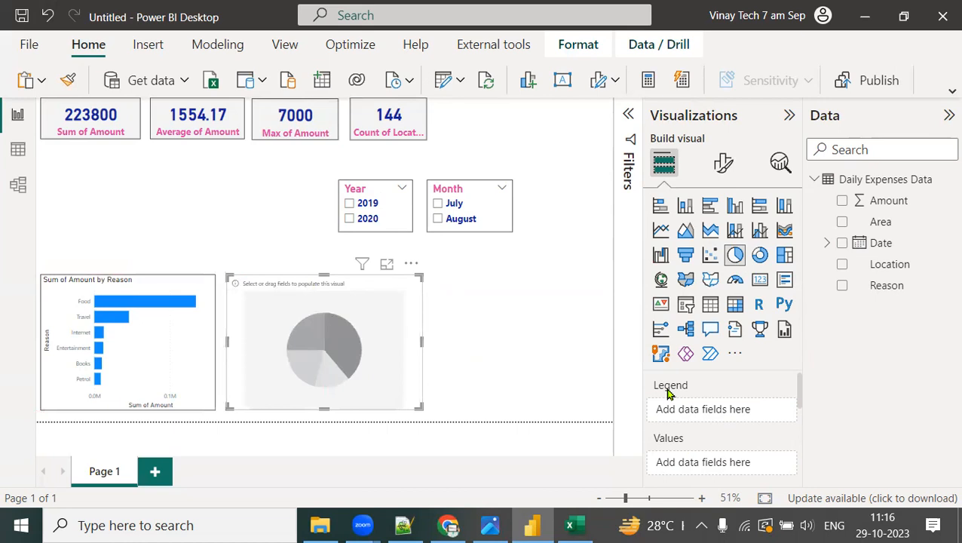
Step: Assign Location to the pie chart's legend and Amount, summed, to its values
{"action": "left_click_drag", "start_coordinate": [894, 265], "coordinate": [747, 411]}
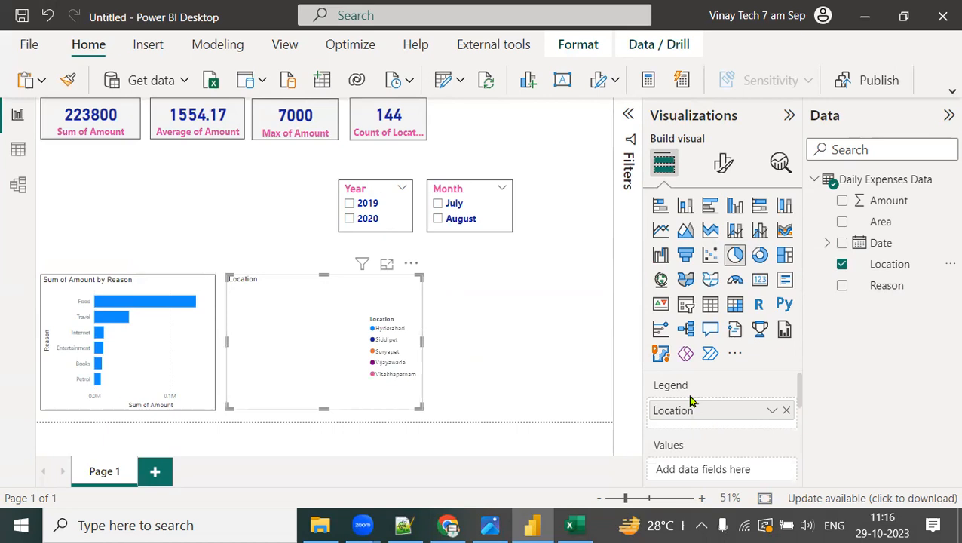
{"action": "left_click_drag", "start_coordinate": [891, 204], "coordinate": [747, 455]}
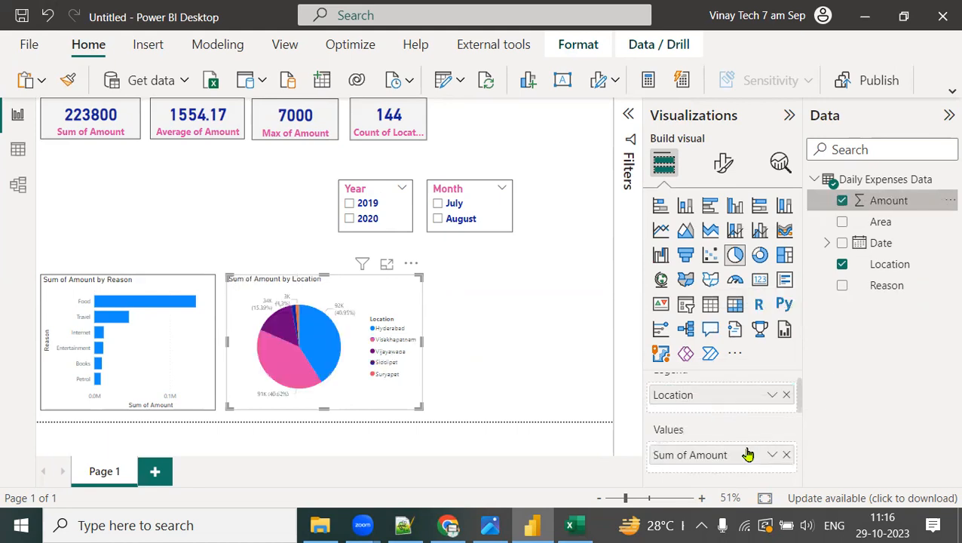
{"action": "scroll", "coordinate": [757, 455], "scroll_direction": "up", "scroll_amount": 1}
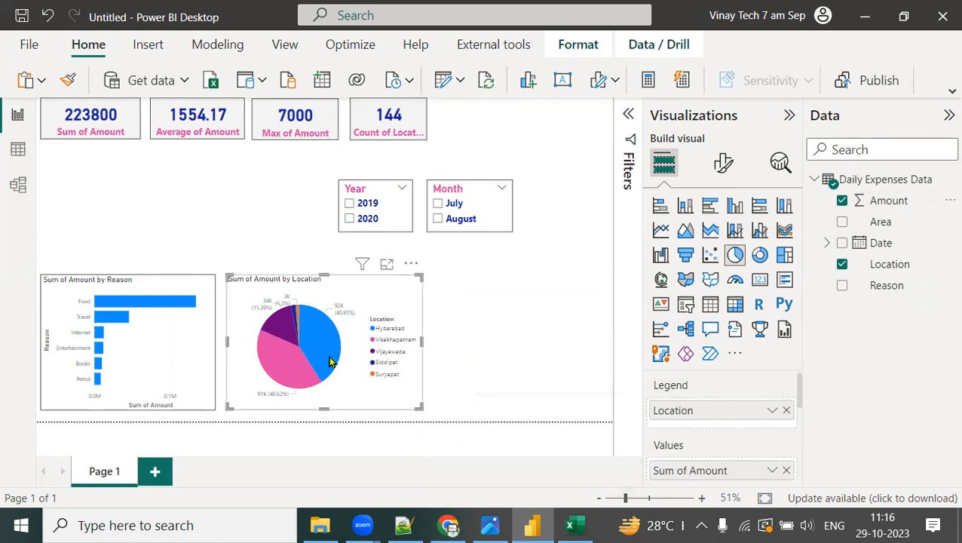
{"action": "mouse_move", "coordinate": [329, 363]}
{"action": "mouse_move", "coordinate": [285, 329]}
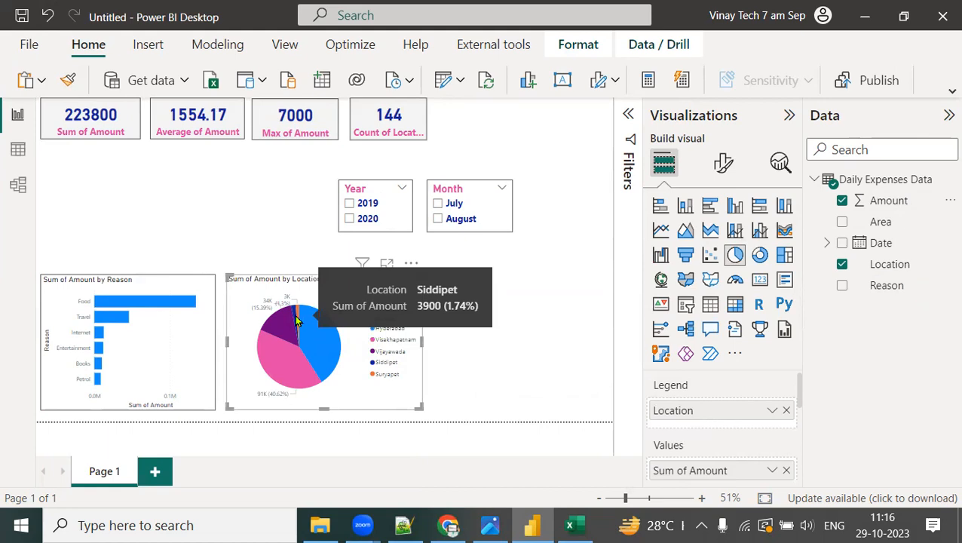
Step: Turn on the visual border of the Sum of Amount by Location pie chart and deselect it
{"action": "left_click", "coordinate": [728, 167]}
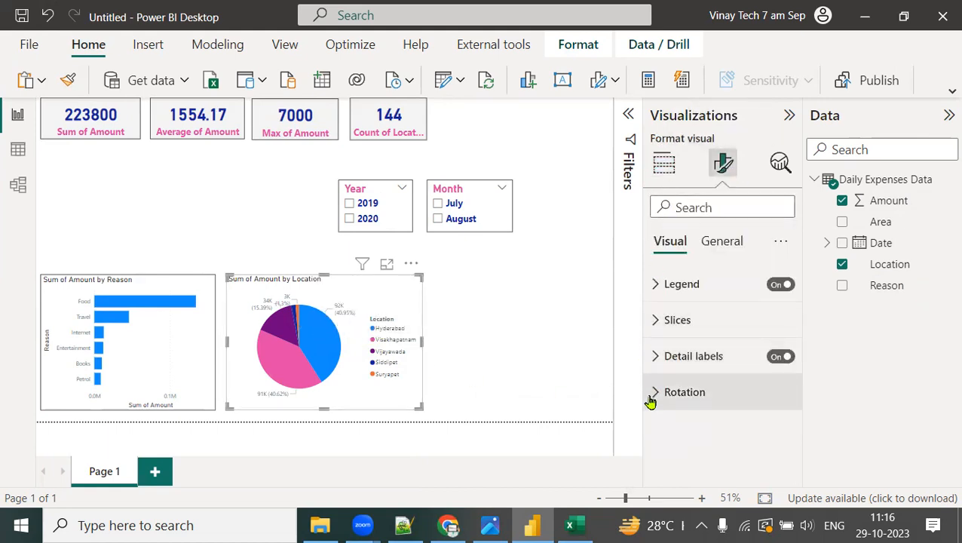
{"action": "left_click", "coordinate": [720, 242]}
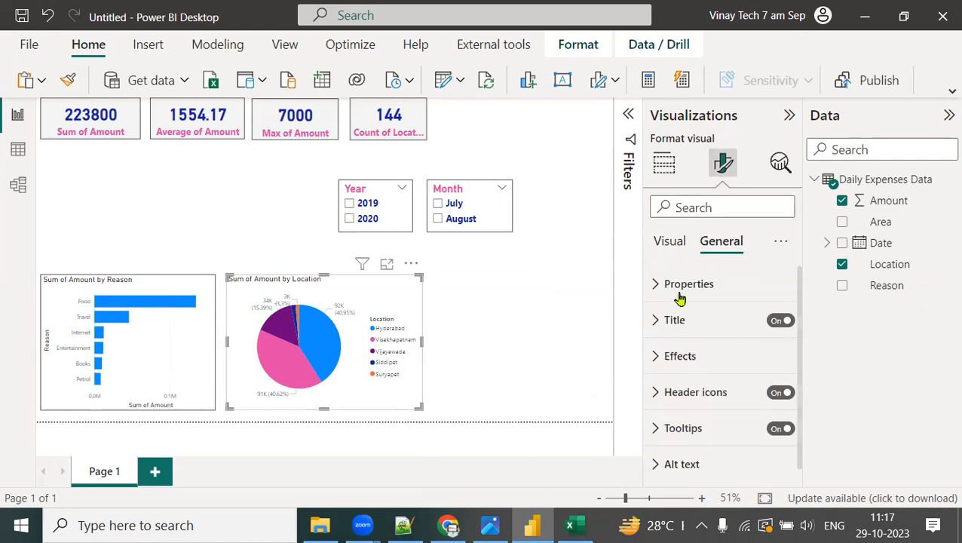
{"action": "left_click", "coordinate": [659, 358]}
{"action": "left_click", "coordinate": [779, 448]}
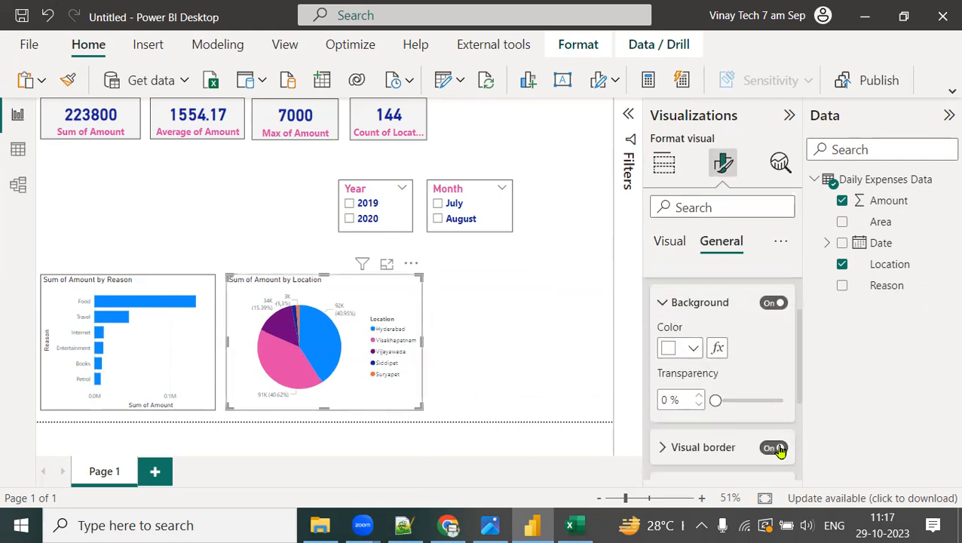
{"action": "left_click", "coordinate": [539, 341]}
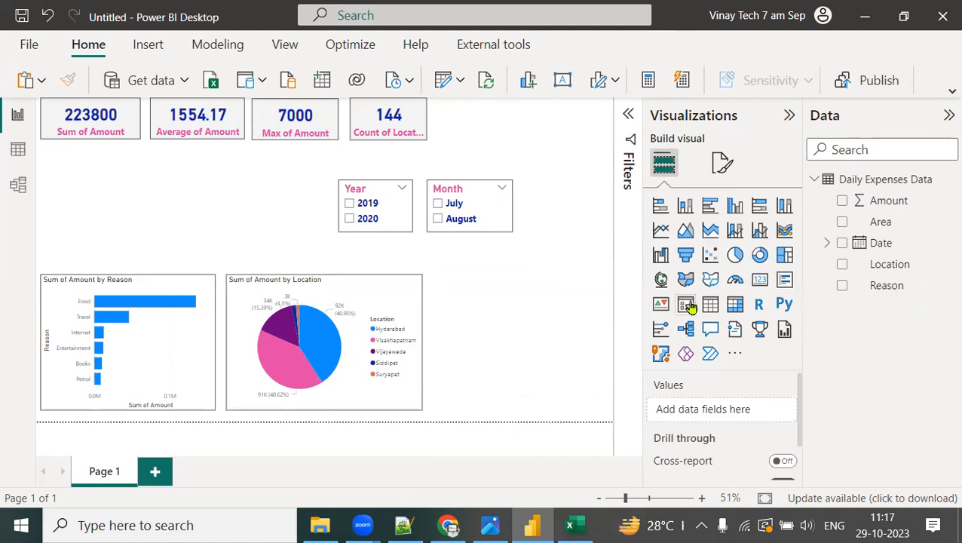
Step: Add a map visual beside the pie chart, widened to the page edge, with Location as its location field
{"action": "left_click", "coordinate": [661, 280]}
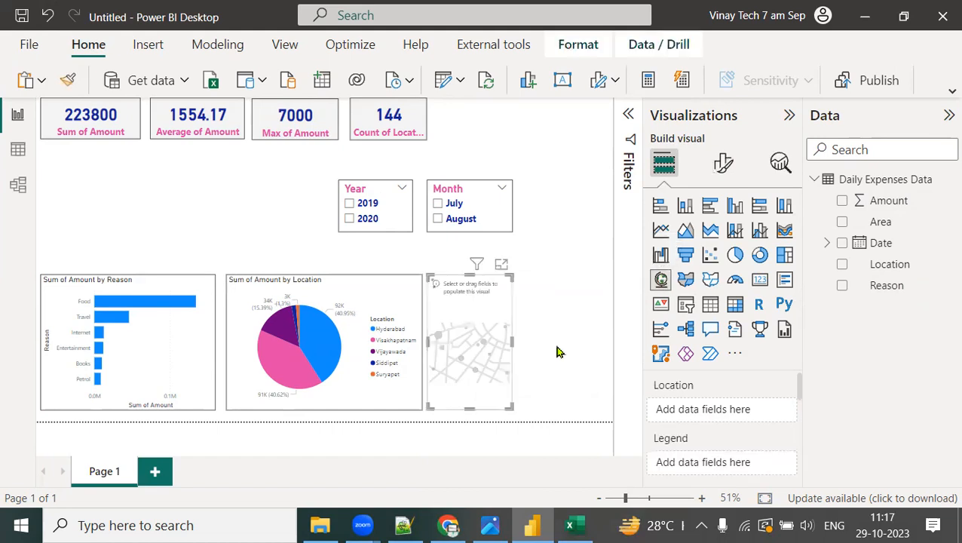
{"action": "left_click_drag", "start_coordinate": [511, 341], "coordinate": [611, 343]}
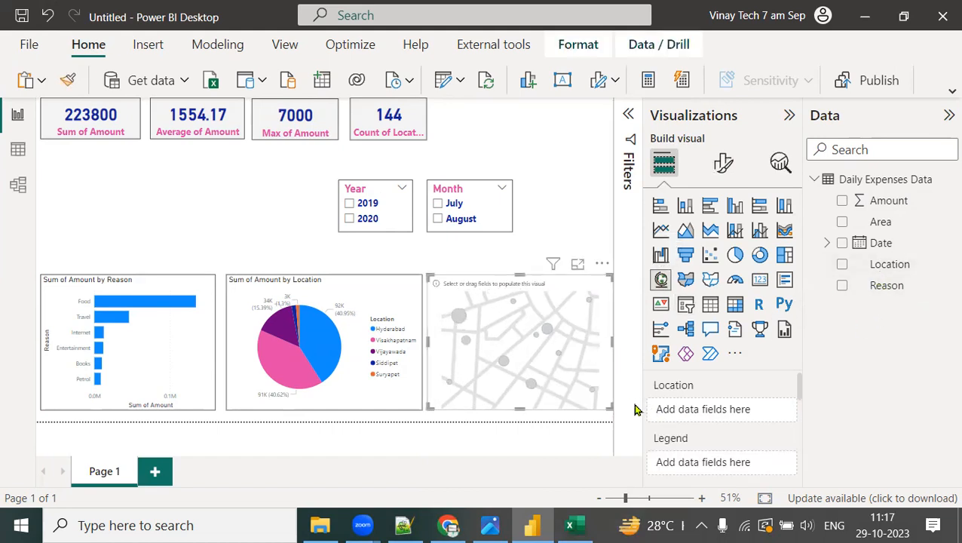
{"action": "left_click_drag", "start_coordinate": [890, 264], "coordinate": [745, 407]}
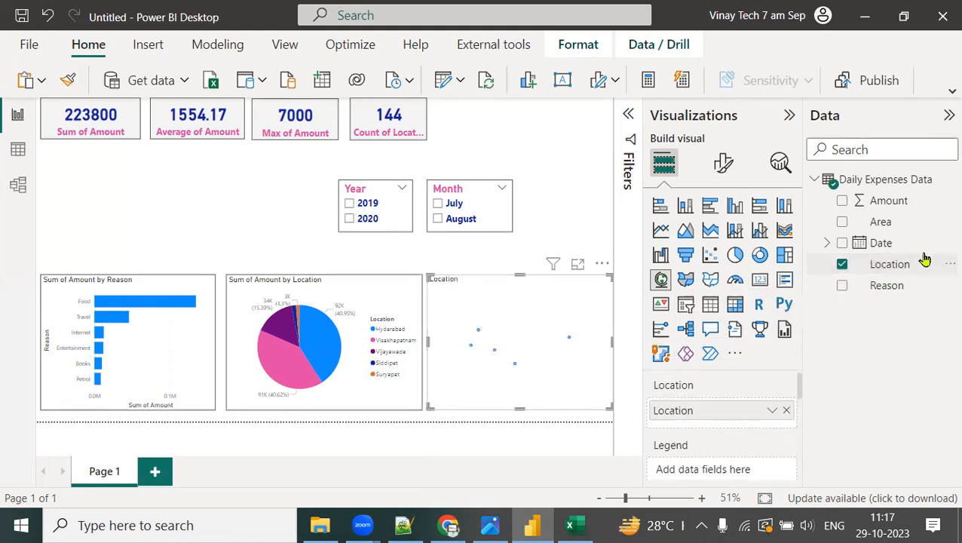
Step: Assign Amount, summed, to the map's bubble size and check its field assignments
{"action": "scroll", "coordinate": [743, 408], "scroll_direction": "down", "scroll_amount": 3}
{"action": "scroll", "coordinate": [748, 405], "scroll_direction": "down", "scroll_amount": 3}
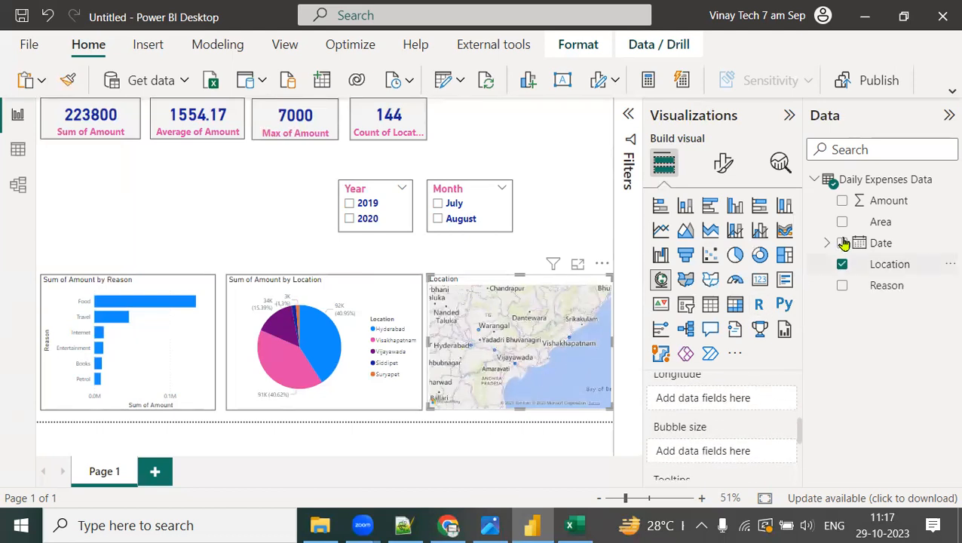
{"action": "left_click_drag", "start_coordinate": [882, 202], "coordinate": [730, 454]}
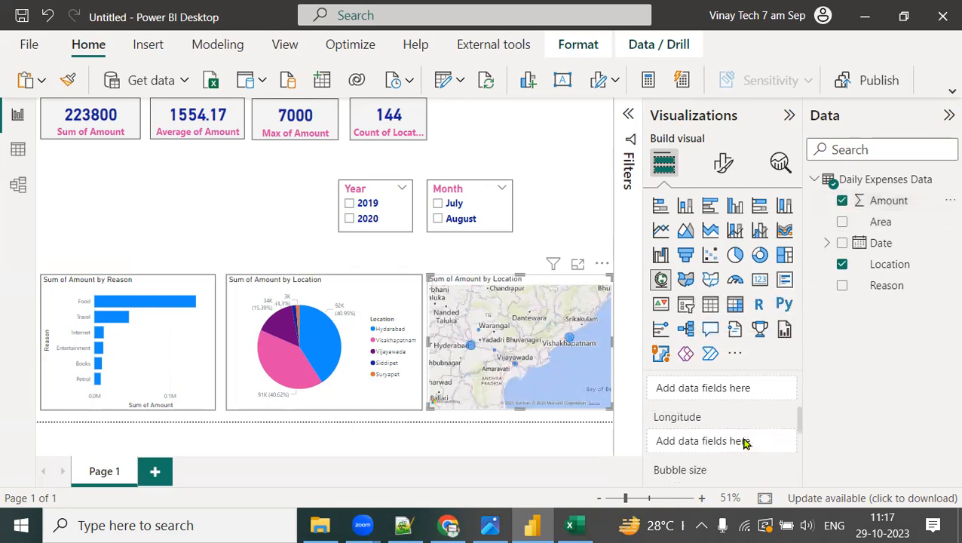
{"action": "scroll", "coordinate": [749, 442], "scroll_direction": "up", "scroll_amount": 2}
{"action": "scroll", "coordinate": [749, 442], "scroll_direction": "up", "scroll_amount": 1}
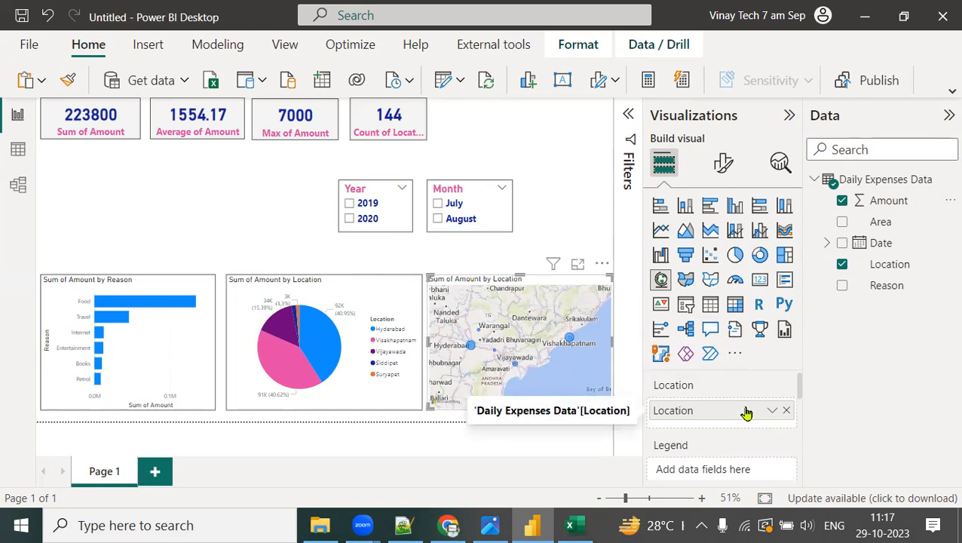
{"action": "scroll", "coordinate": [730, 413], "scroll_direction": "down", "scroll_amount": 1}
{"action": "scroll", "coordinate": [730, 412], "scroll_direction": "down", "scroll_amount": 3}
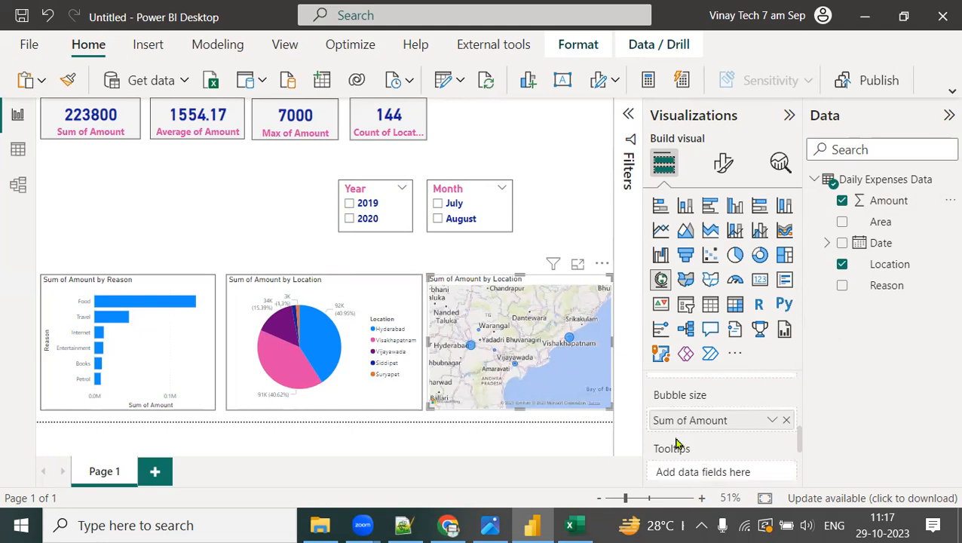
Step: Examine the summed amount of each location's bubble on the map in focus mode and return to the report
{"action": "left_click", "coordinate": [578, 263]}
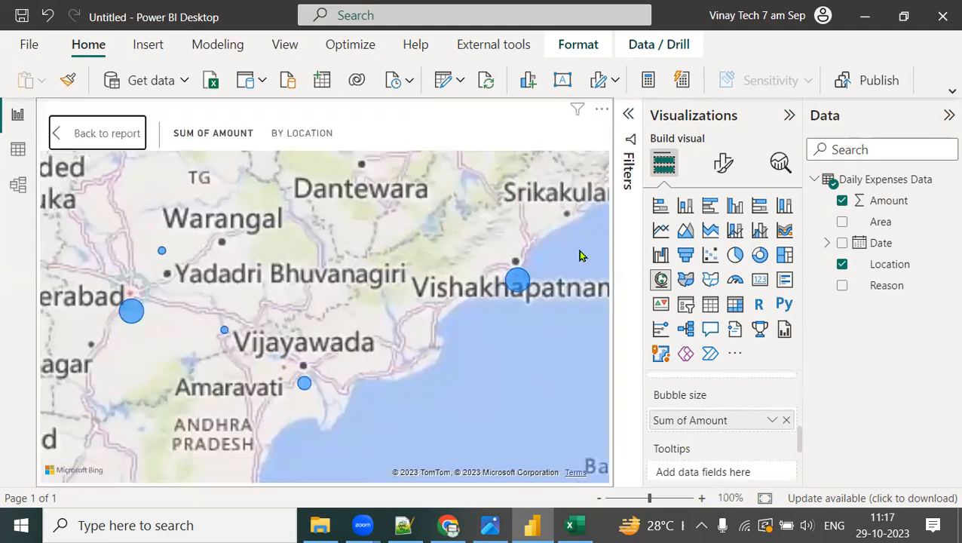
{"action": "mouse_move", "coordinate": [139, 316]}
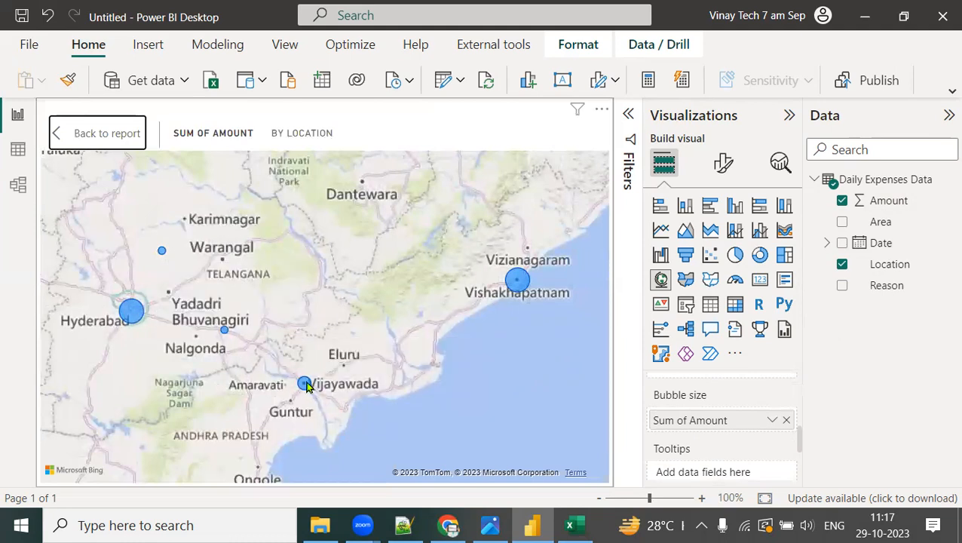
{"action": "mouse_move", "coordinate": [306, 385]}
{"action": "mouse_move", "coordinate": [223, 331]}
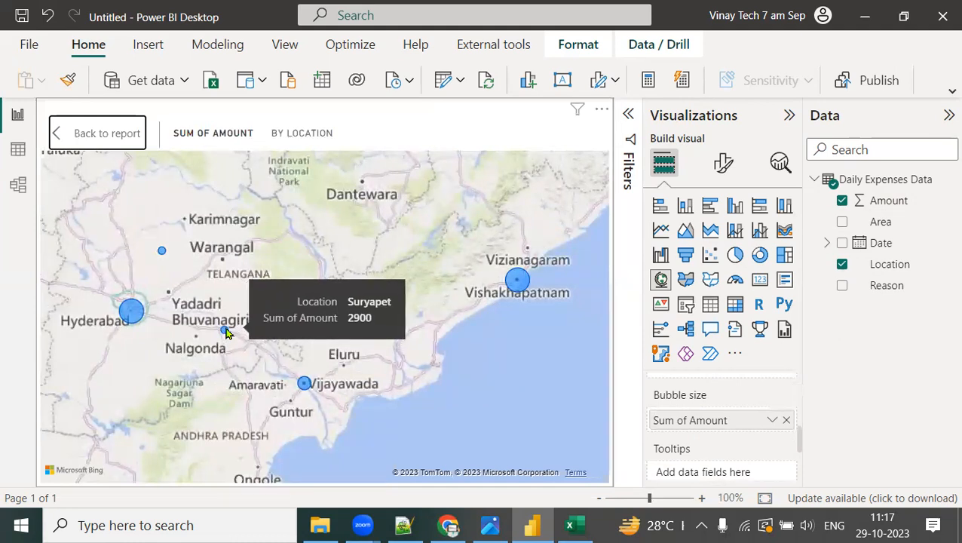
{"action": "left_click", "coordinate": [135, 143]}
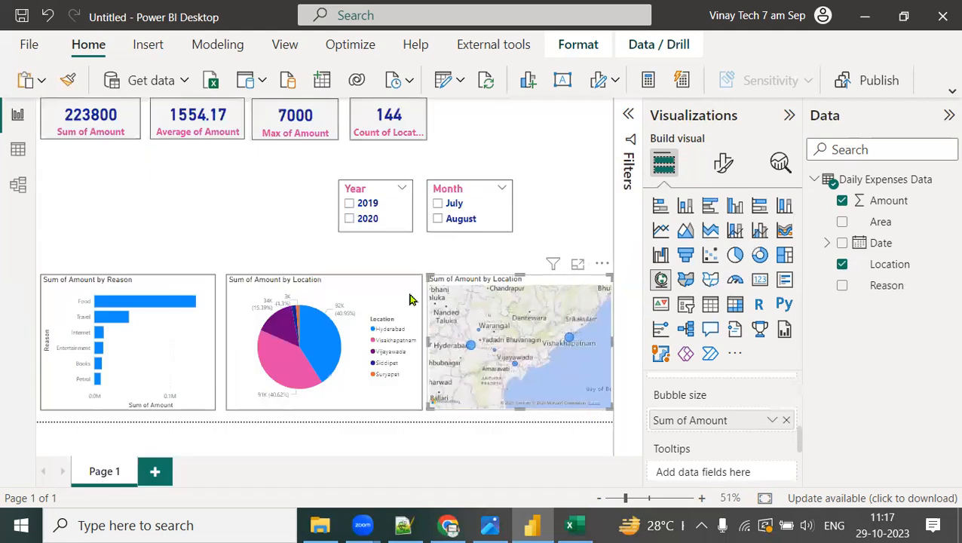
Step: Filter the report by 2019 and by 2020 in the Year slicer to compare the pie chart's amounts by location
{"action": "left_click", "coordinate": [352, 205]}
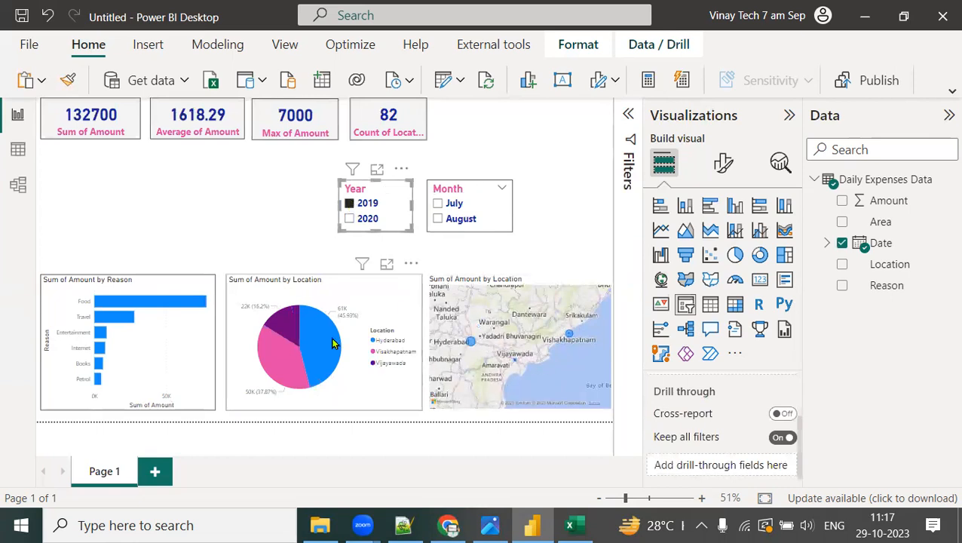
{"action": "mouse_move", "coordinate": [275, 364]}
{"action": "mouse_move", "coordinate": [315, 363]}
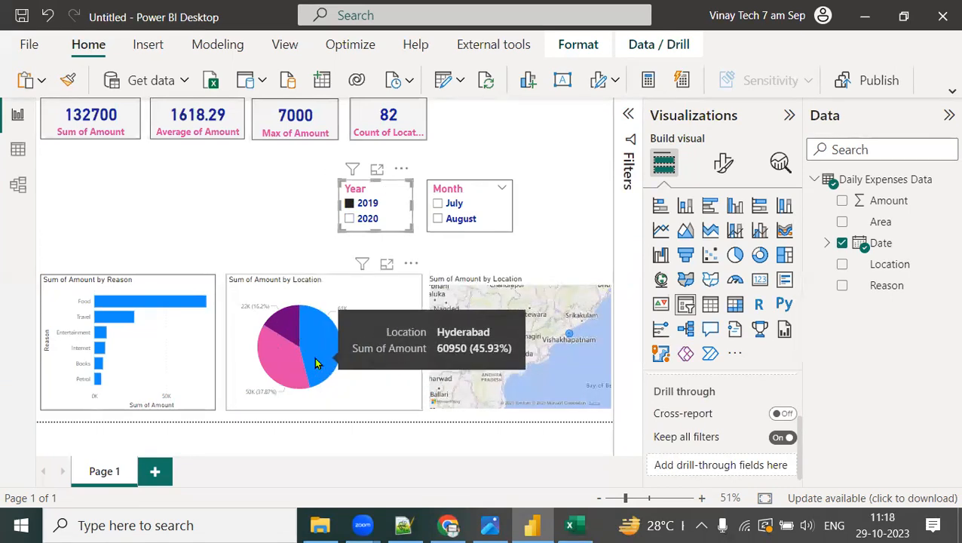
{"action": "mouse_move", "coordinate": [293, 326]}
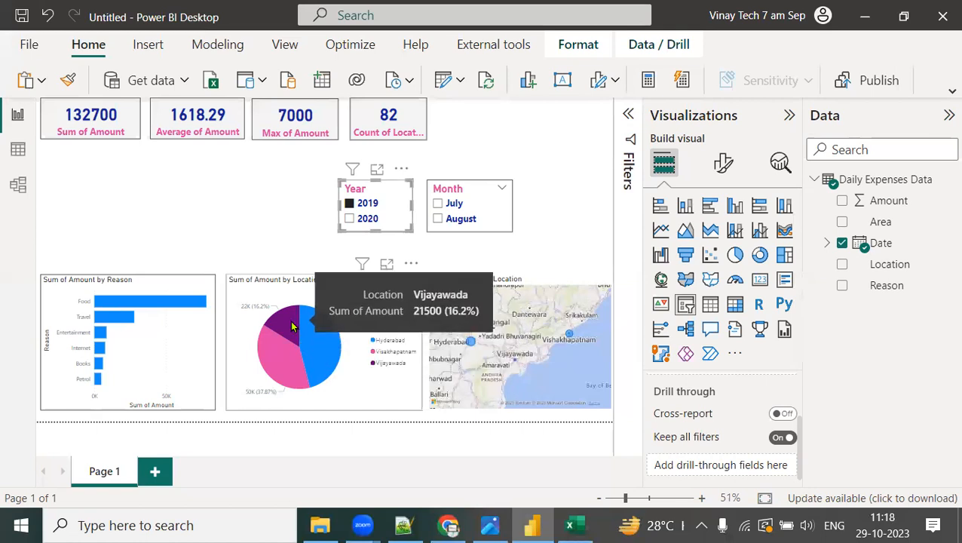
{"action": "left_click", "coordinate": [369, 223]}
{"action": "left_click", "coordinate": [368, 223]}
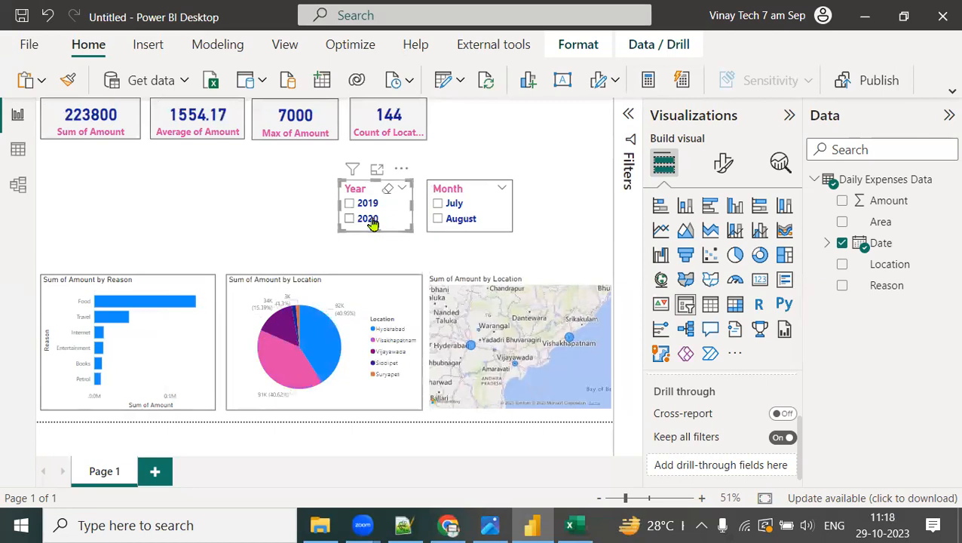
{"action": "left_click", "coordinate": [368, 223]}
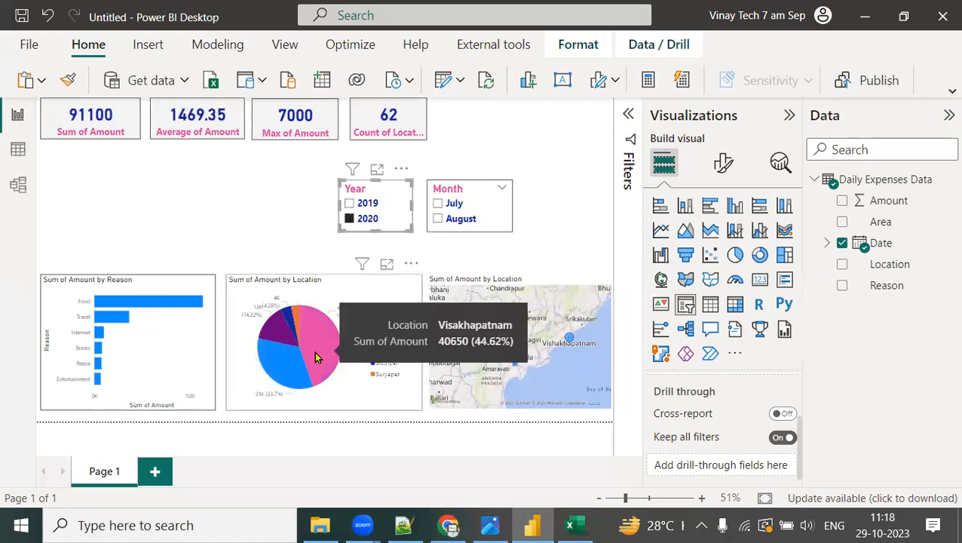
Step: Compare the 2020 amounts by location on the pie chart and the map, and clear 2020 from the Year slicer
{"action": "mouse_move", "coordinate": [276, 342]}
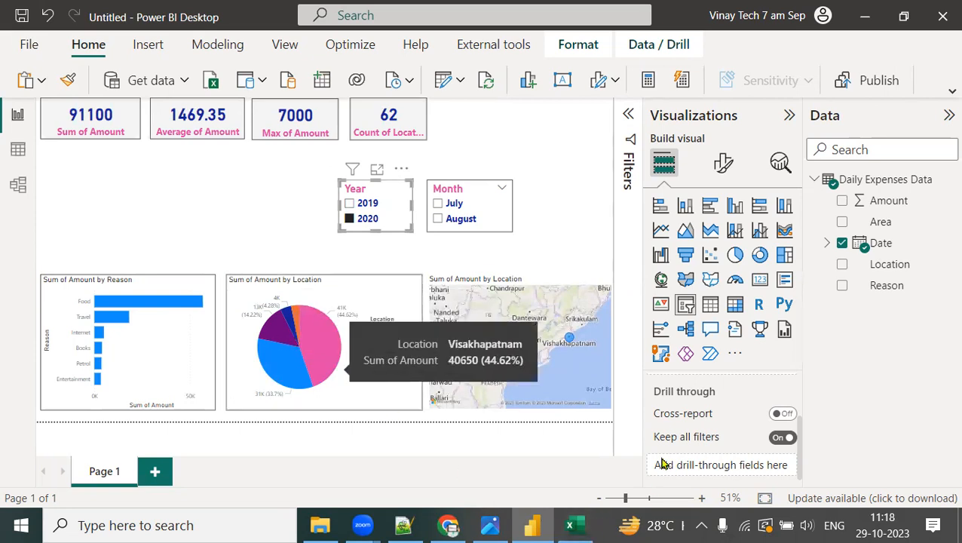
{"action": "mouse_move", "coordinate": [573, 342]}
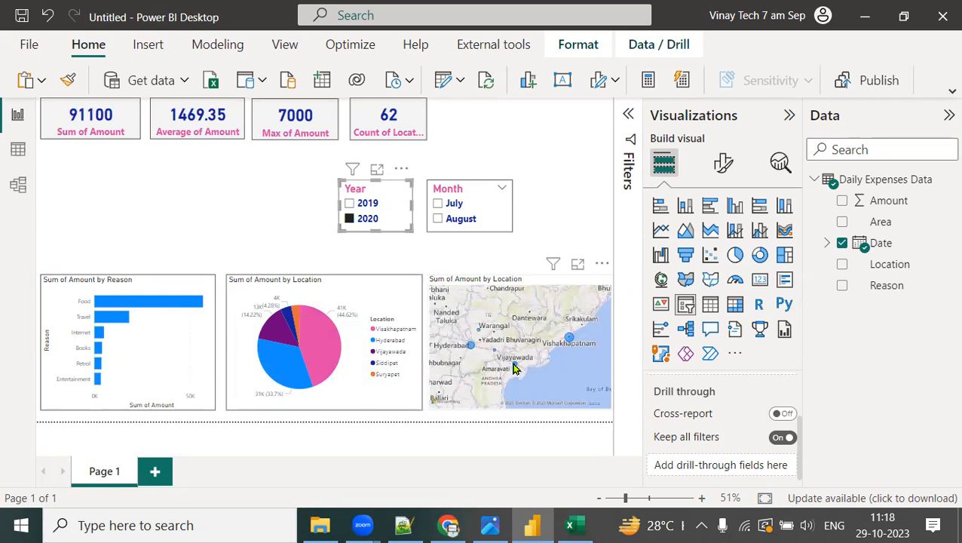
{"action": "mouse_move", "coordinate": [472, 348]}
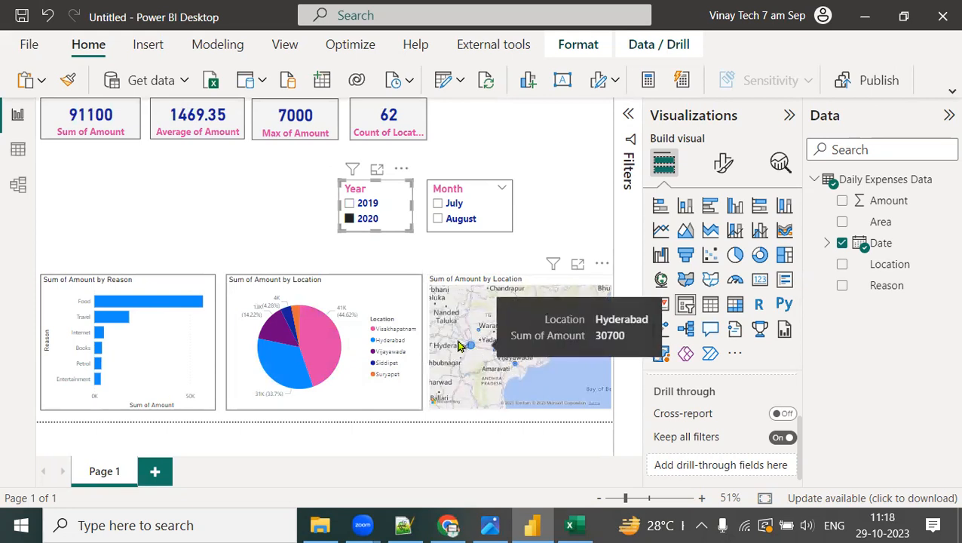
{"action": "left_click", "coordinate": [354, 218]}
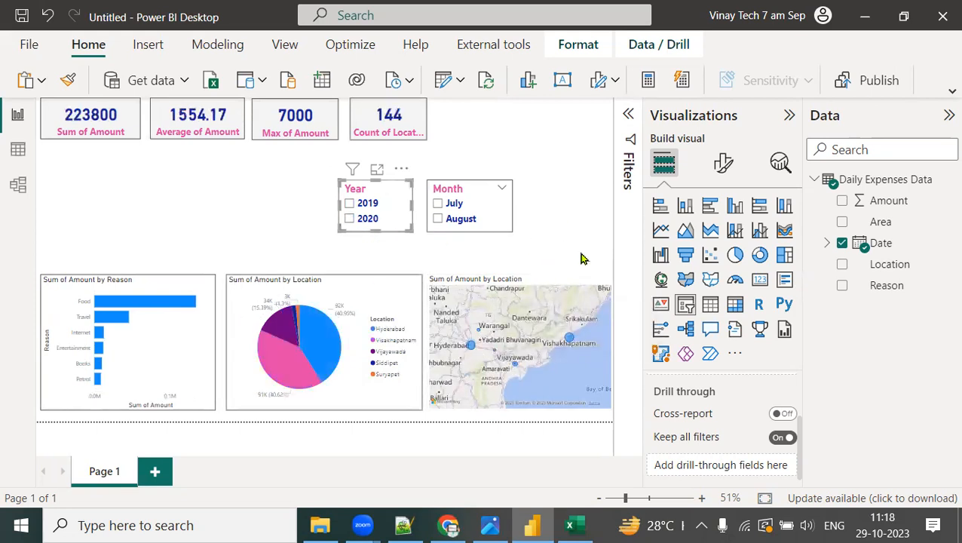
Step: Annotate the screen over the map with the lines "Decision making", "Analytical", "BI" and "[visuals and insights]"
{"action": "left_click", "coordinate": [498, 379]}
{"action": "type", "text": "Decision making"}
{"action": "key", "text": "Return"}
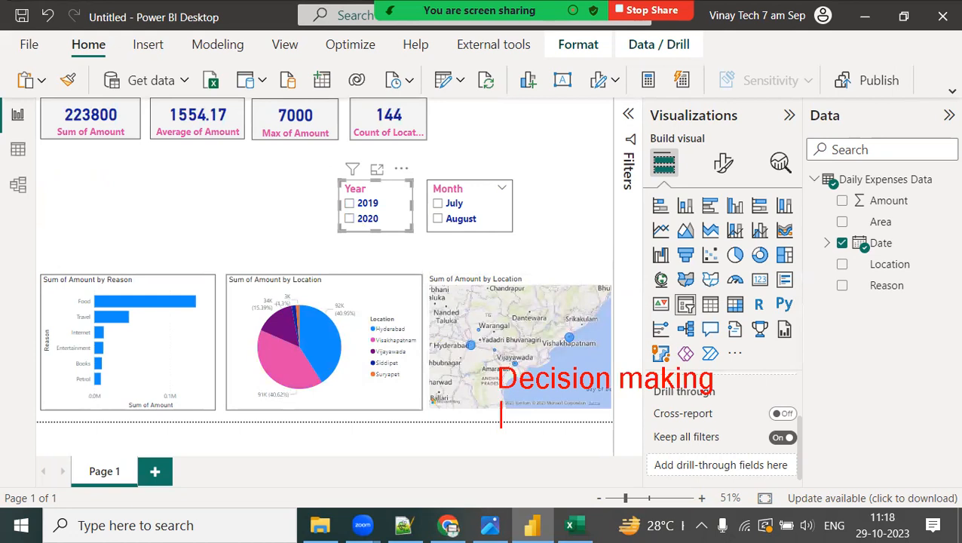
{"action": "type", "text": "Analytical"}
{"action": "key", "text": "Return"}
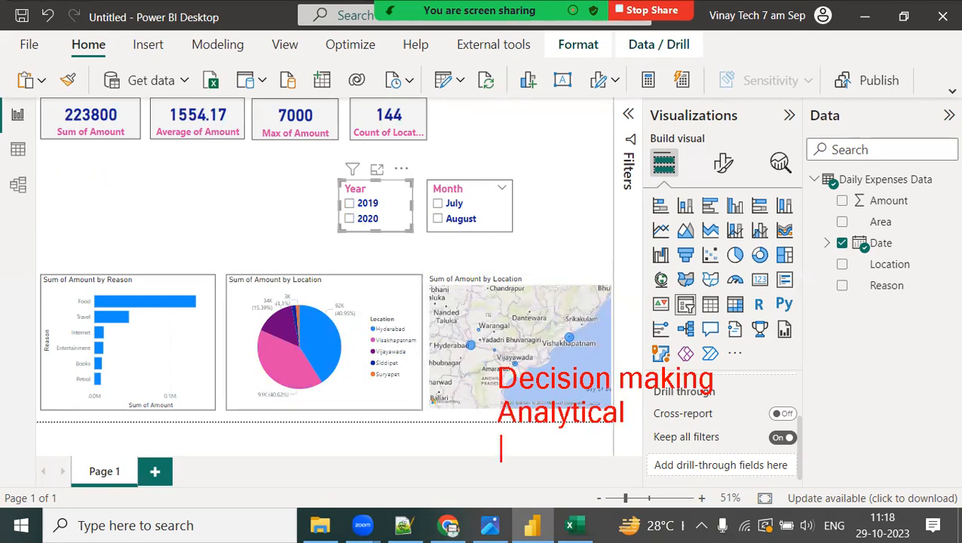
{"action": "type", "text": "BI"}
{"action": "key", "text": "Return"}
{"action": "type", "text": "["}
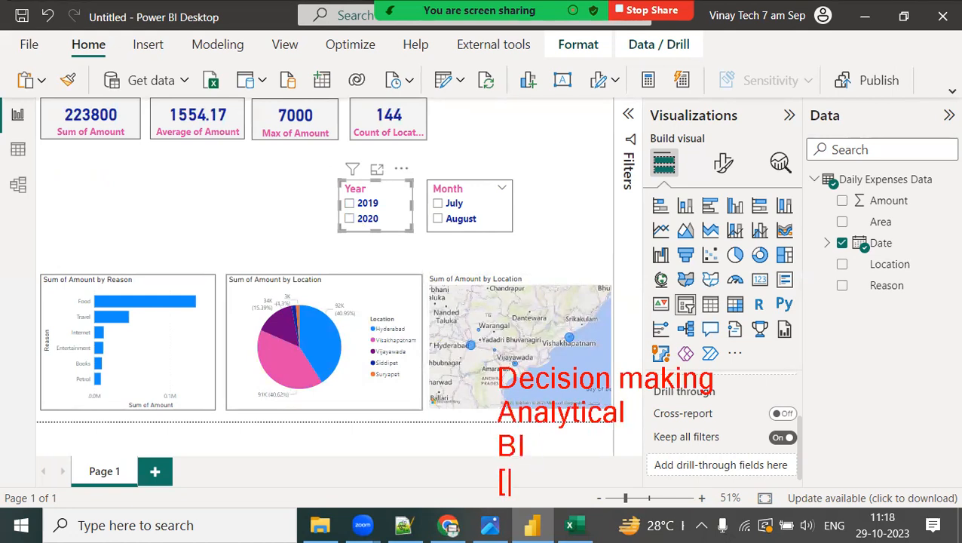
{"action": "type", "text": "visuals and insi"}
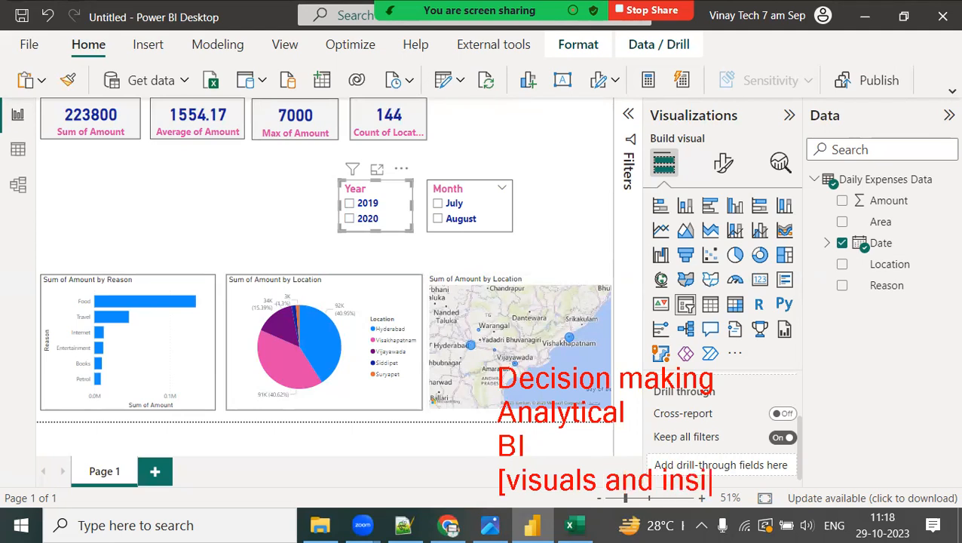
{"action": "type", "text": "ghts]]"}
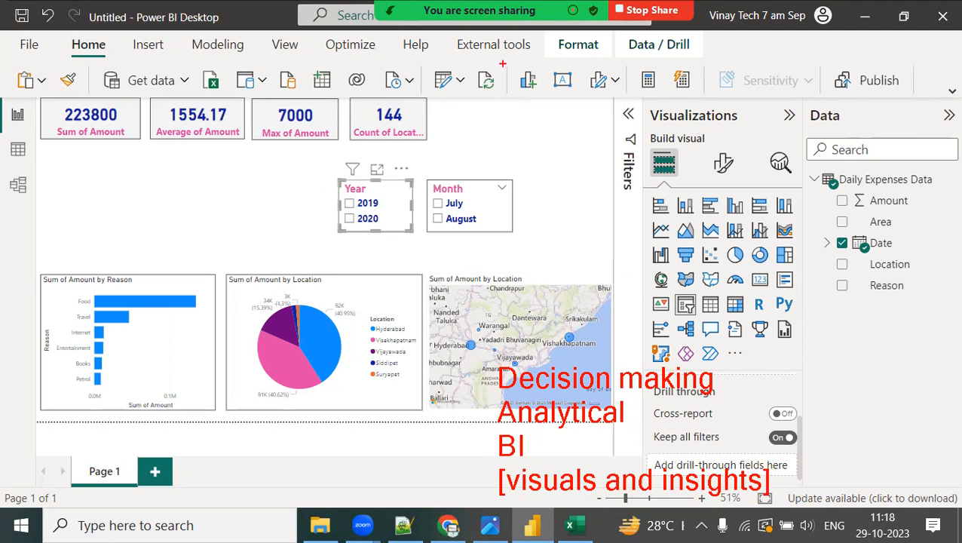
Step: Circle Get data, Transform data, the Model view, Modeling and the area beside Filters with freehand annotation marks
{"action": "mouse_move", "coordinate": [170, 66]}
{"action": "left_mouse_down"}
{"action": "mouse_move", "coordinate": [143, 99]}
{"action": "mouse_move", "coordinate": [173, 76]}
{"action": "left_mouse_up"}
{"action": "mouse_move", "coordinate": [483, 66]}
{"action": "left_mouse_down"}
{"action": "mouse_move", "coordinate": [416, 74]}
{"action": "mouse_move", "coordinate": [533, 83]}
{"action": "left_mouse_up"}
{"action": "mouse_move", "coordinate": [43, 169]}
{"action": "left_mouse_down"}
{"action": "mouse_move", "coordinate": [31, 219]}
{"action": "mouse_move", "coordinate": [46, 230]}
{"action": "mouse_move", "coordinate": [46, 256]}
{"action": "left_mouse_up"}
{"action": "mouse_move", "coordinate": [274, 46]}
{"action": "left_mouse_down"}
{"action": "mouse_move", "coordinate": [180, 36]}
{"action": "mouse_move", "coordinate": [241, 58]}
{"action": "mouse_move", "coordinate": [296, 97]}
{"action": "left_mouse_up"}
{"action": "mouse_move", "coordinate": [567, 133]}
{"action": "left_mouse_down"}
{"action": "mouse_move", "coordinate": [549, 172]}
{"action": "mouse_move", "coordinate": [594, 126]}
{"action": "mouse_move", "coordinate": [641, 198]}
{"action": "left_mouse_up"}
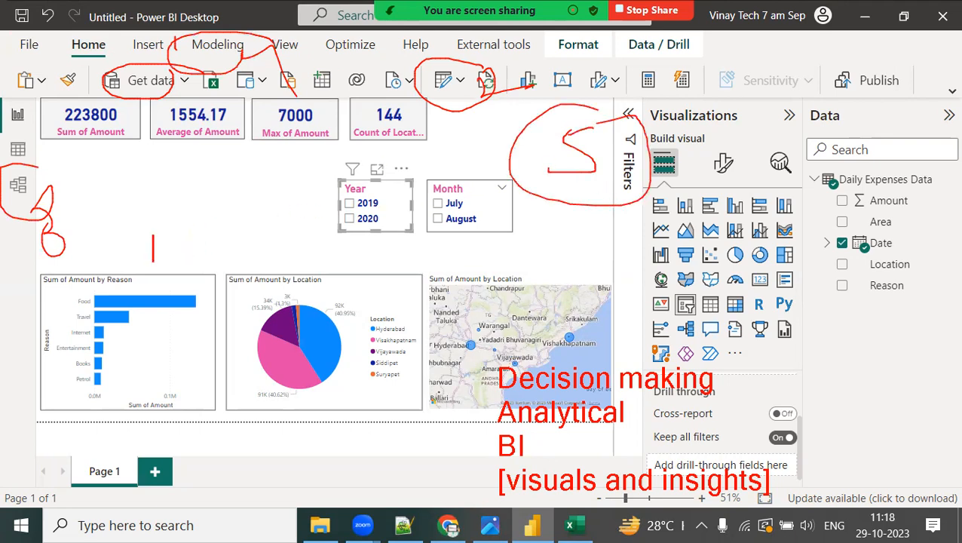
Step: Annotate with "Power BI Desktop document", "word doc--.docx", "excel--.xlsx" and ".pbix", frame the report page, and erase all annotations
{"action": "type", "text": "Power BI "}
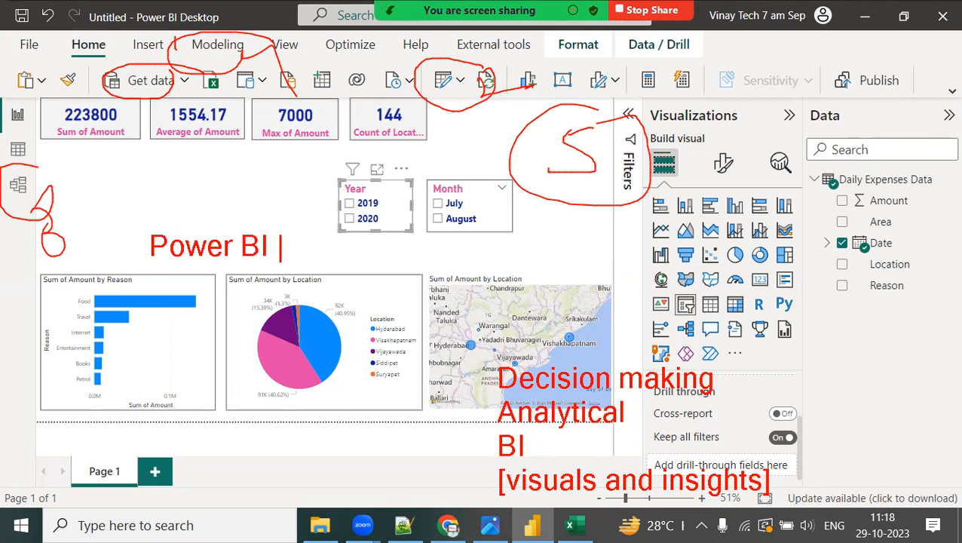
{"action": "type", "text": "Desktop "}
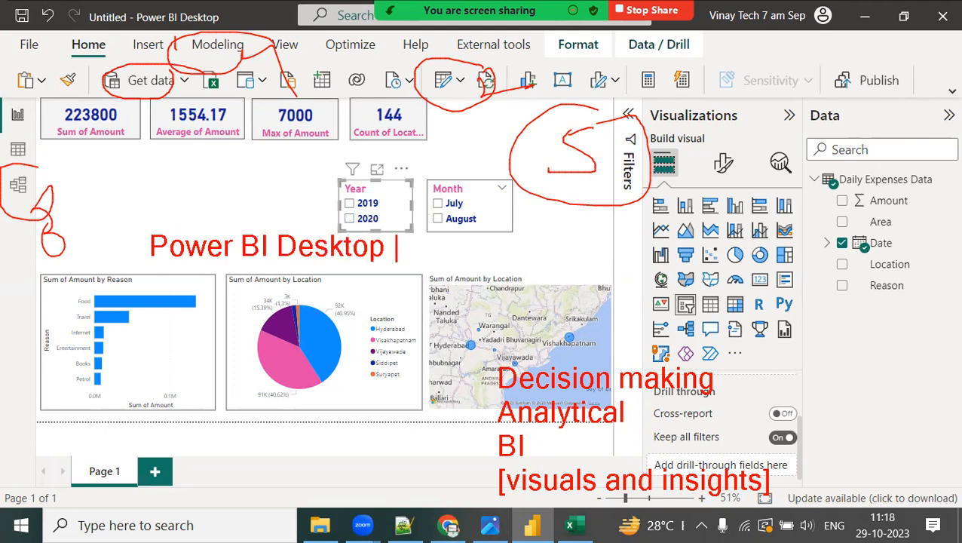
{"action": "type", "text": "document"}
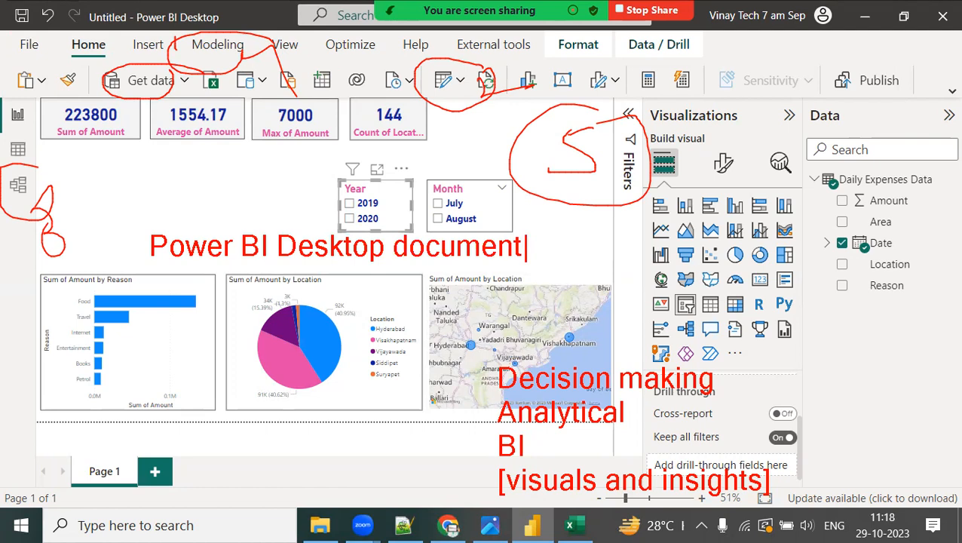
{"action": "key", "text": "Return"}
{"action": "type", "text": "word doc--.docx"}
{"action": "key", "text": "Return"}
{"action": "type", "text": "excel--"}
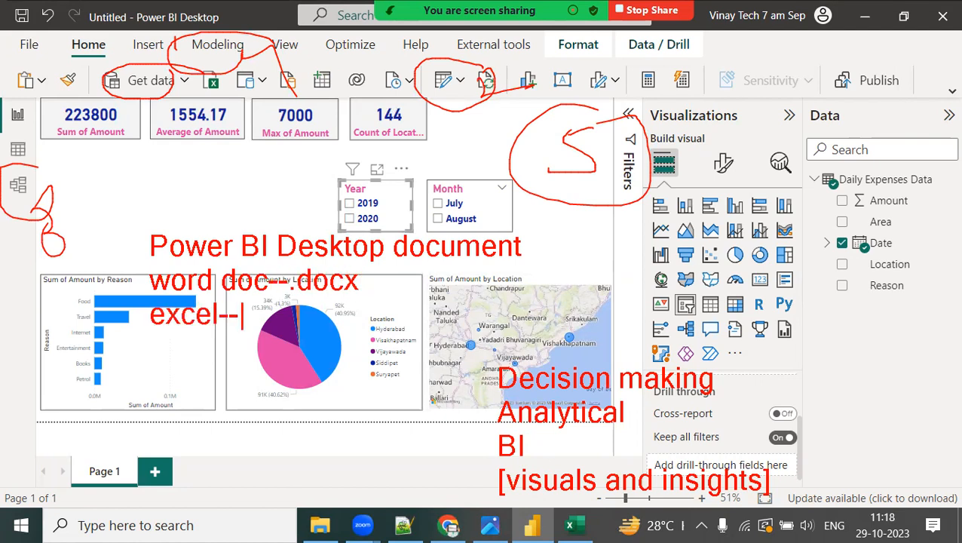
{"action": "type", "text": ".xlsx"}
{"action": "key", "text": "Return"}
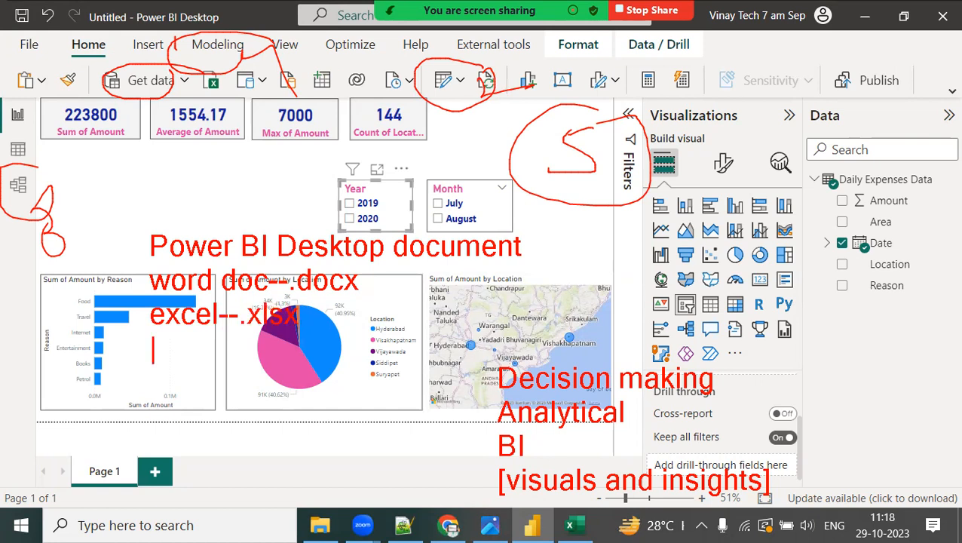
{"action": "type", "text": ".pbix"}
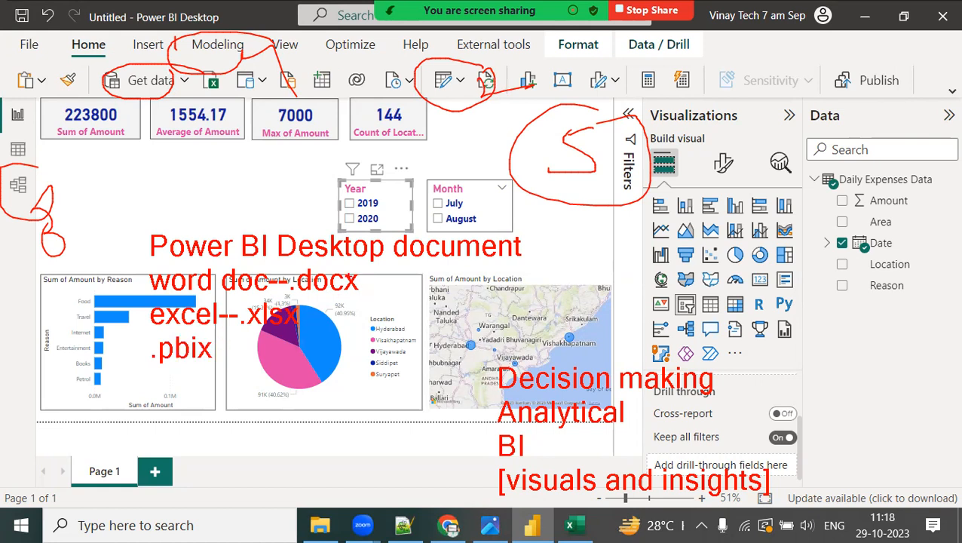
{"action": "mouse_move", "coordinate": [28, 96]}
{"action": "left_mouse_down"}
{"action": "mouse_move", "coordinate": [275, 313]}
{"action": "mouse_move", "coordinate": [623, 407]}
{"action": "mouse_move", "coordinate": [612, 428]}
{"action": "left_mouse_up"}
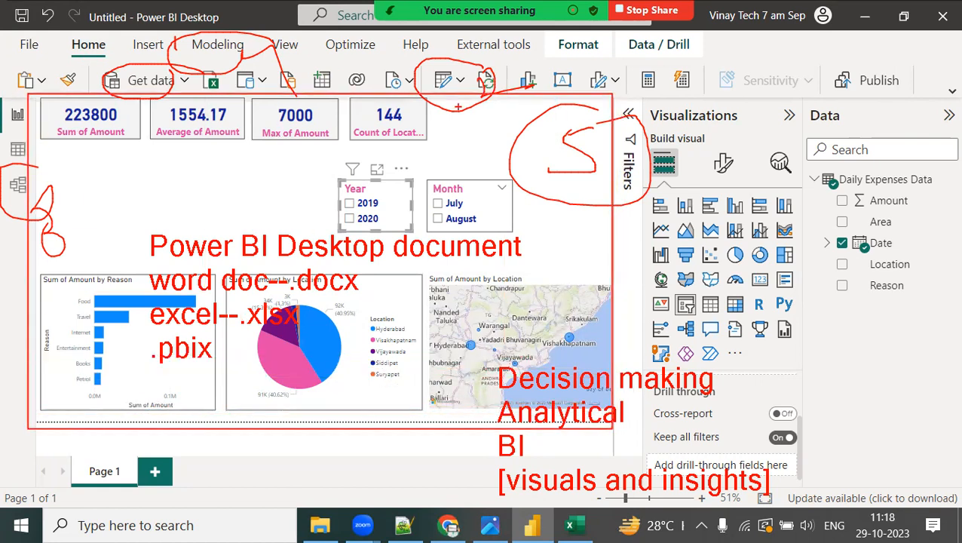
{"action": "key", "text": "e"}
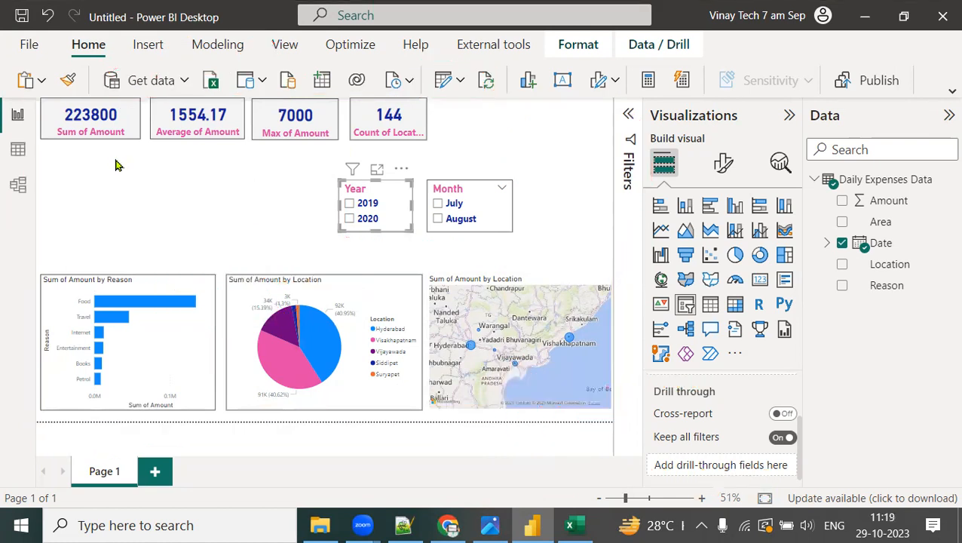
Step: Cross out Get data and Transform data, frame the report page, and sketch annotation marks around the data fields
{"action": "left_click_drag", "start_coordinate": [161, 66], "coordinate": [187, 92]}
{"action": "left_click_drag", "start_coordinate": [172, 72], "coordinate": [159, 87]}
{"action": "mouse_move", "coordinate": [442, 89]}
{"action": "left_mouse_down"}
{"action": "mouse_move", "coordinate": [461, 96]}
{"action": "mouse_move", "coordinate": [440, 95]}
{"action": "left_mouse_up"}
{"action": "left_click_drag", "start_coordinate": [37, 95], "coordinate": [614, 424]}
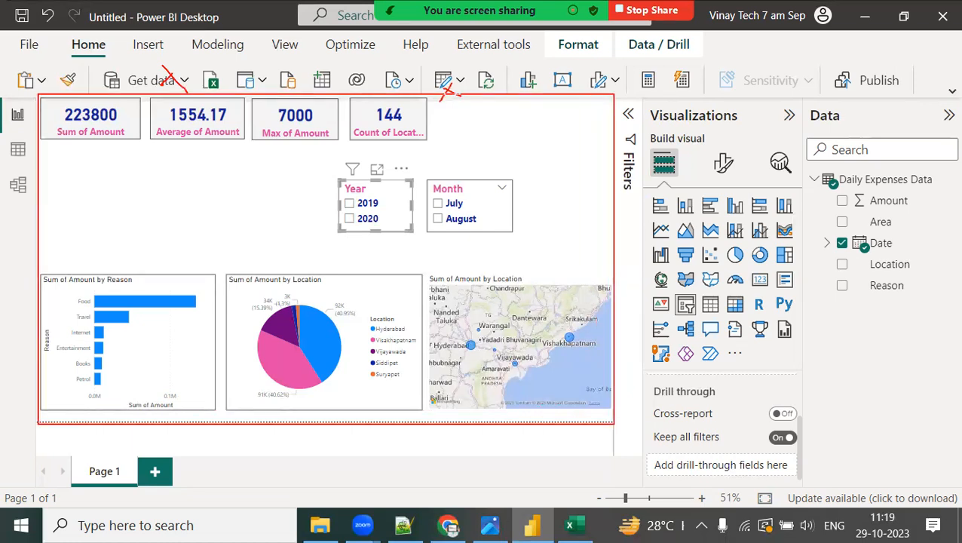
{"action": "mouse_move", "coordinate": [605, 268]}
{"action": "left_mouse_down"}
{"action": "mouse_move", "coordinate": [770, 294]}
{"action": "mouse_move", "coordinate": [776, 313]}
{"action": "mouse_move", "coordinate": [803, 273]}
{"action": "mouse_move", "coordinate": [846, 427]}
{"action": "mouse_move", "coordinate": [875, 457]}
{"action": "left_mouse_up"}
{"action": "mouse_move", "coordinate": [834, 256]}
{"action": "left_mouse_down"}
{"action": "mouse_move", "coordinate": [765, 255]}
{"action": "mouse_move", "coordinate": [843, 189]}
{"action": "mouse_move", "coordinate": [906, 276]}
{"action": "mouse_move", "coordinate": [840, 266]}
{"action": "left_mouse_up"}
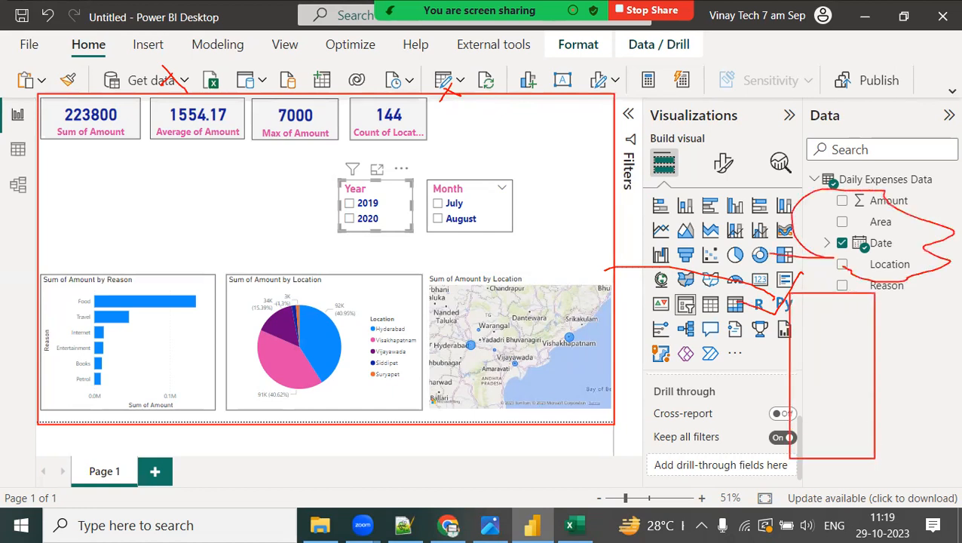
{"action": "mouse_move", "coordinate": [959, 319]}
{"action": "left_mouse_down"}
{"action": "mouse_move", "coordinate": [923, 355]}
{"action": "mouse_move", "coordinate": [944, 319]}
{"action": "left_mouse_up"}
{"action": "mouse_move", "coordinate": [914, 280]}
{"action": "left_mouse_down"}
{"action": "mouse_move", "coordinate": [935, 320]}
{"action": "mouse_move", "coordinate": [873, 361]}
{"action": "left_mouse_up"}
{"action": "left_click_drag", "start_coordinate": [893, 322], "coordinate": [901, 367]}
{"action": "mouse_move", "coordinate": [906, 296]}
{"action": "left_mouse_down"}
{"action": "mouse_move", "coordinate": [907, 279]}
{"action": "mouse_move", "coordinate": [932, 276]}
{"action": "left_mouse_up"}
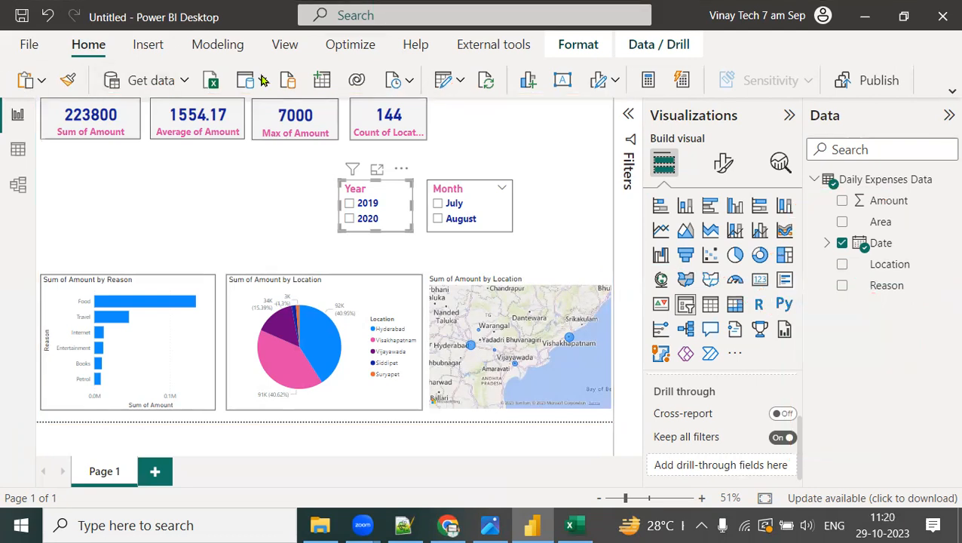
Step: Begin saving the report as a Power BI file and choose the Documents folder as its location
{"action": "left_click", "coordinate": [27, 49]}
{"action": "left_click", "coordinate": [35, 132]}
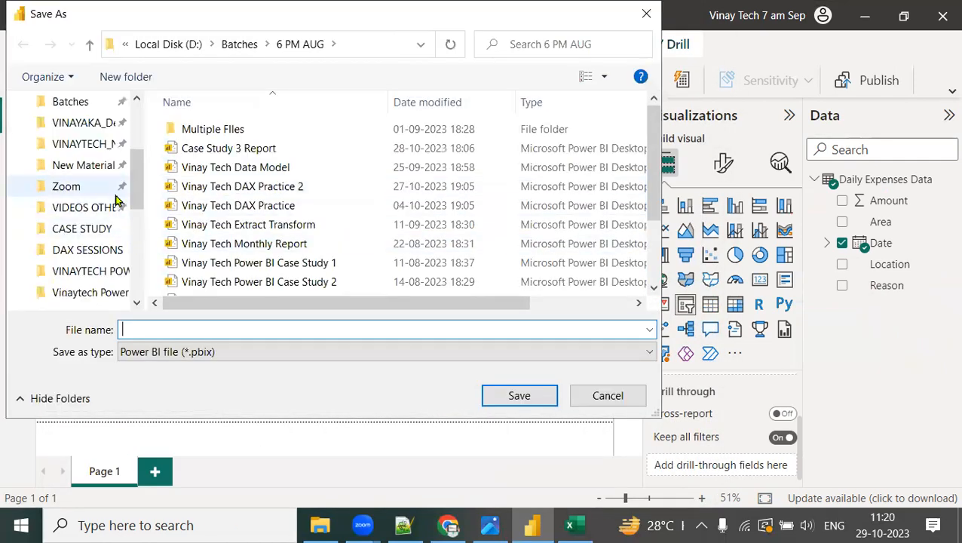
{"action": "scroll", "coordinate": [139, 163], "scroll_direction": "up", "scroll_amount": 3}
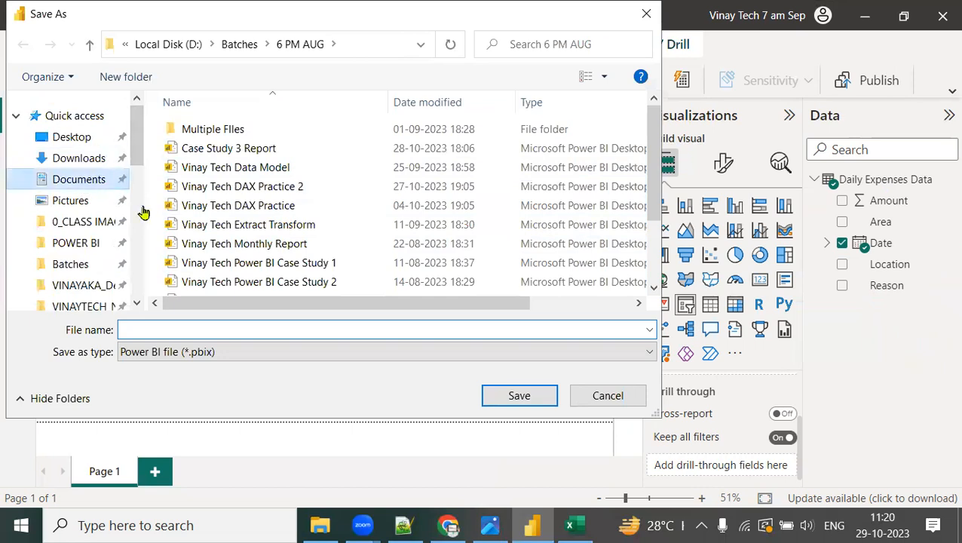
Step: Save the report under the file name "Vinay Tech Second Demo Report on 29_10_2023"
{"action": "left_click", "coordinate": [218, 329]}
{"action": "type", "text": "Vinay Tech "}
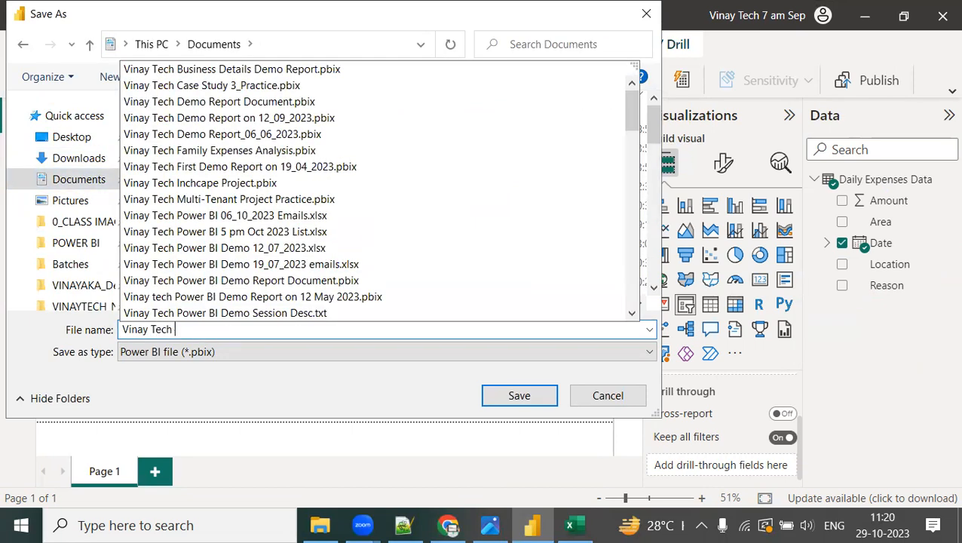
{"action": "type", "text": "Second Demo "}
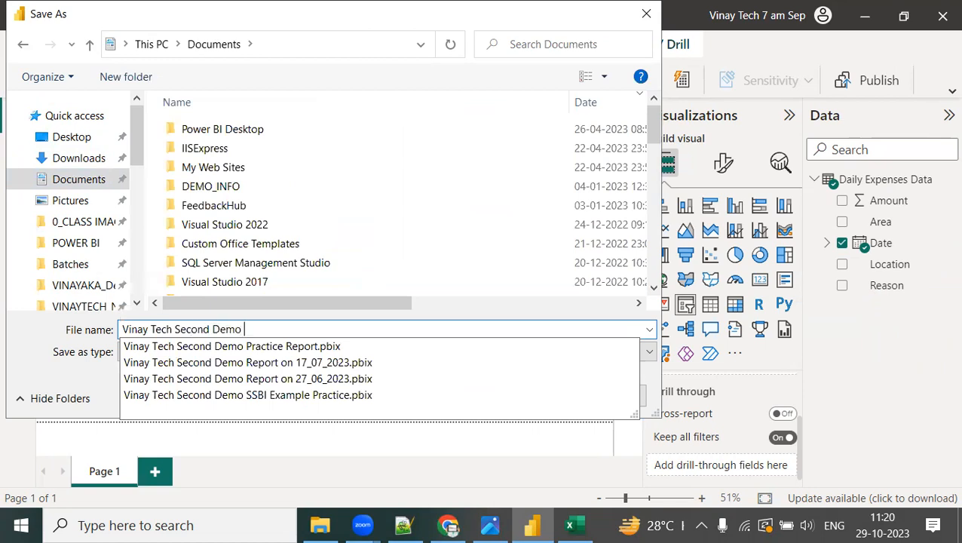
{"action": "type", "text": "Report on 28_10_20"}
{"action": "key", "text": "BackSpace"}
{"action": "key", "text": "BackSpace"}
{"action": "key", "text": "BackSpace"}
{"action": "key", "text": "BackSpace"}
{"action": "key", "text": "BackSpace"}
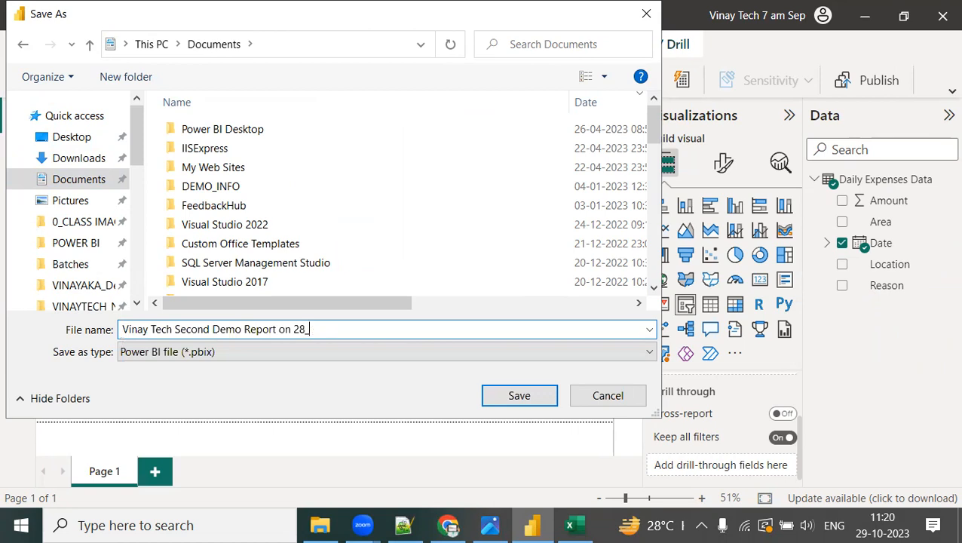
{"action": "key", "text": "BackSpace"}
{"action": "key", "text": "BackSpace"}
{"action": "type", "text": "9_10_2022"}
{"action": "key", "text": "BackSpace"}
{"action": "type", "text": "3"}
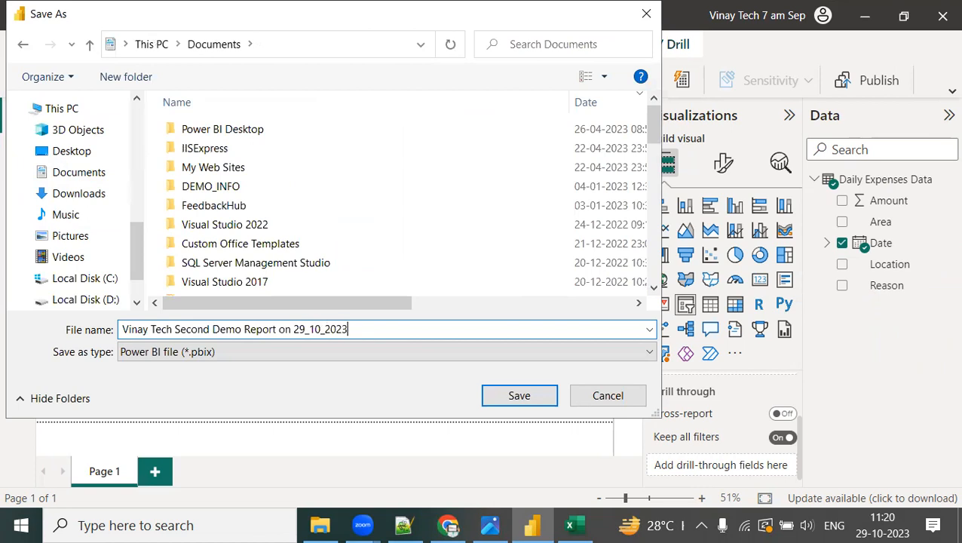
{"action": "key", "text": "Return"}
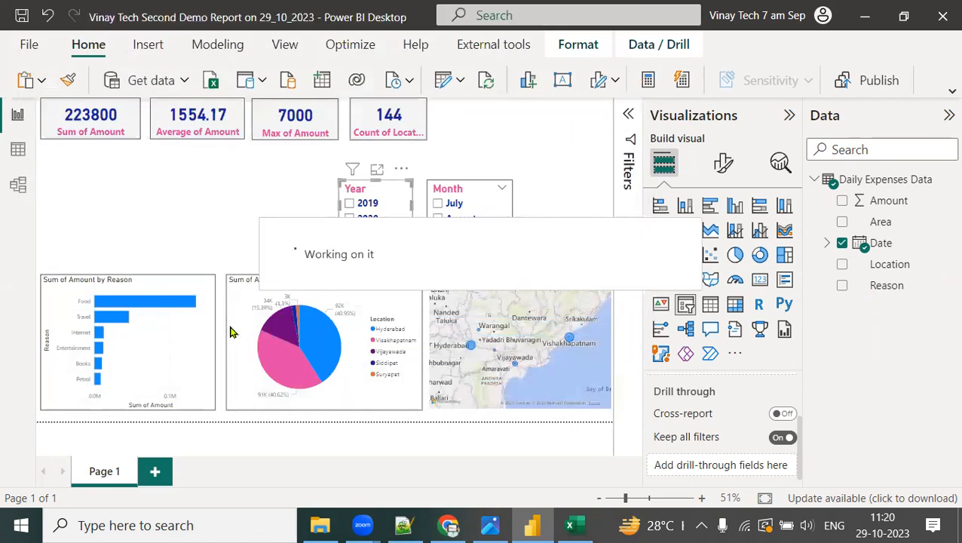
Step: Close Power BI Desktop and select the saved demo report in the Documents folder in File Explorer
{"action": "left_click", "coordinate": [942, 28]}
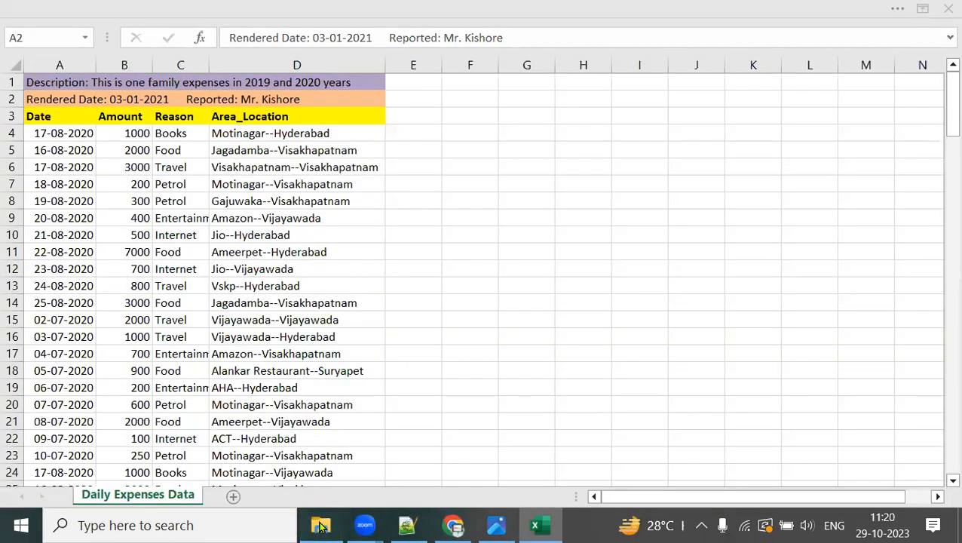
{"action": "left_click", "coordinate": [321, 525]}
{"action": "left_click", "coordinate": [84, 345]}
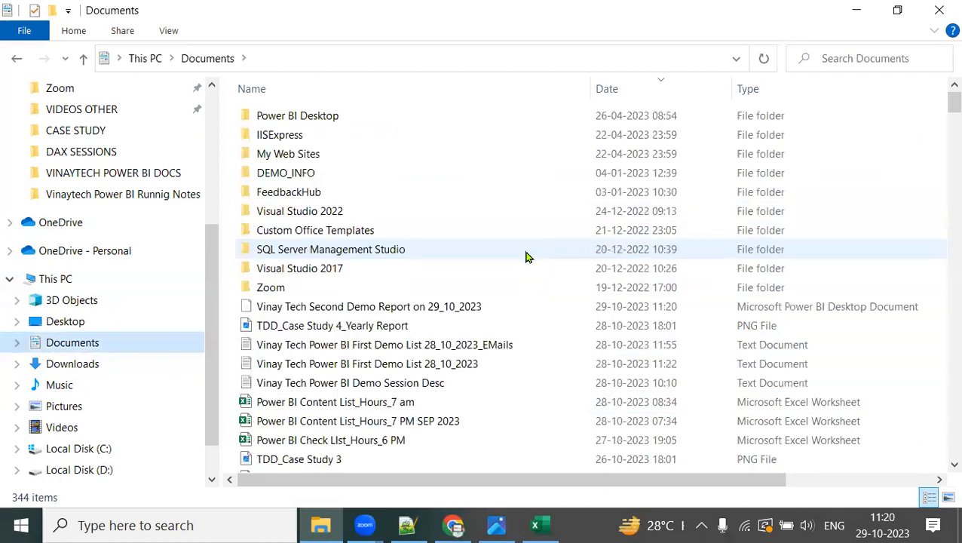
{"action": "left_click", "coordinate": [387, 306]}
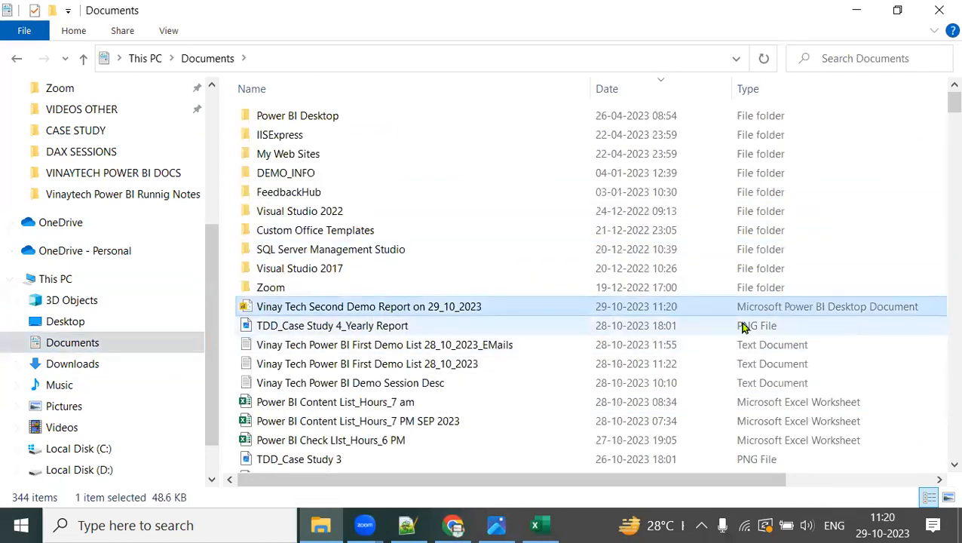
Step: Circle the saved report's file name and file type, and draw annotation lines branching up from the file
{"action": "mouse_move", "coordinate": [935, 298]}
{"action": "left_mouse_down"}
{"action": "mouse_move", "coordinate": [812, 293]}
{"action": "mouse_move", "coordinate": [724, 315]}
{"action": "mouse_move", "coordinate": [928, 320]}
{"action": "mouse_move", "coordinate": [868, 302]}
{"action": "left_mouse_up"}
{"action": "mouse_move", "coordinate": [493, 300]}
{"action": "left_mouse_down"}
{"action": "mouse_move", "coordinate": [182, 306]}
{"action": "mouse_move", "coordinate": [481, 311]}
{"action": "mouse_move", "coordinate": [469, 302]}
{"action": "left_mouse_up"}
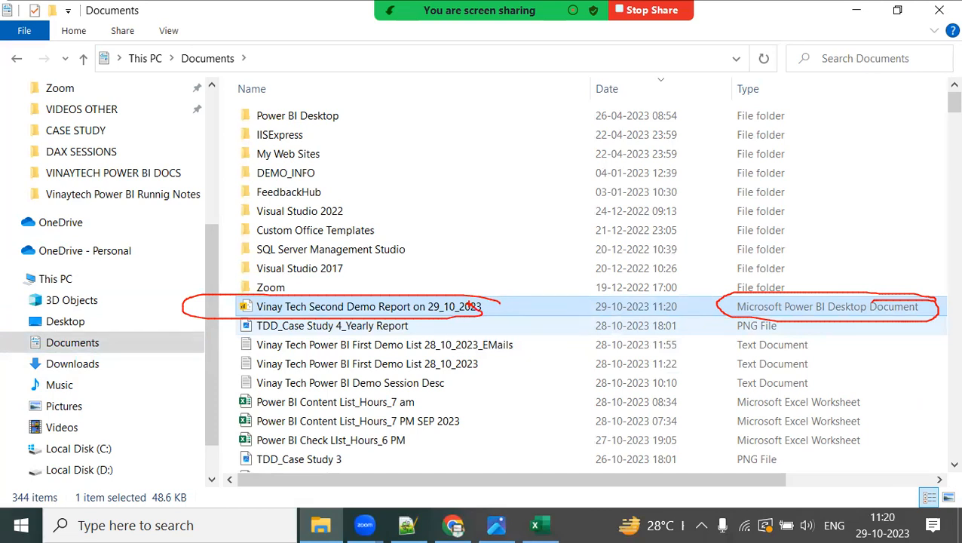
{"action": "left_click_drag", "start_coordinate": [473, 303], "coordinate": [410, 144]}
{"action": "mouse_move", "coordinate": [379, 78]}
{"action": "left_mouse_down"}
{"action": "mouse_move", "coordinate": [369, 128]}
{"action": "mouse_move", "coordinate": [341, 130]}
{"action": "mouse_move", "coordinate": [381, 75]}
{"action": "mouse_move", "coordinate": [439, 98]}
{"action": "mouse_move", "coordinate": [520, 86]}
{"action": "mouse_move", "coordinate": [506, 111]}
{"action": "mouse_move", "coordinate": [534, 92]}
{"action": "left_mouse_up"}
{"action": "mouse_move", "coordinate": [458, 277]}
{"action": "left_mouse_down"}
{"action": "mouse_move", "coordinate": [527, 154]}
{"action": "mouse_move", "coordinate": [530, 266]}
{"action": "mouse_move", "coordinate": [542, 258]}
{"action": "left_mouse_up"}
Step: Annotate beside the branching lines with "Data" and "Report---> Client", and clear the annotations from the screen
{"action": "left_click", "coordinate": [562, 140]}
{"action": "type", "text": "Data"}
{"action": "key", "text": "Return"}
{"action": "key", "text": "Return"}
{"action": "key", "text": "Return"}
{"action": "type", "text": "R"}
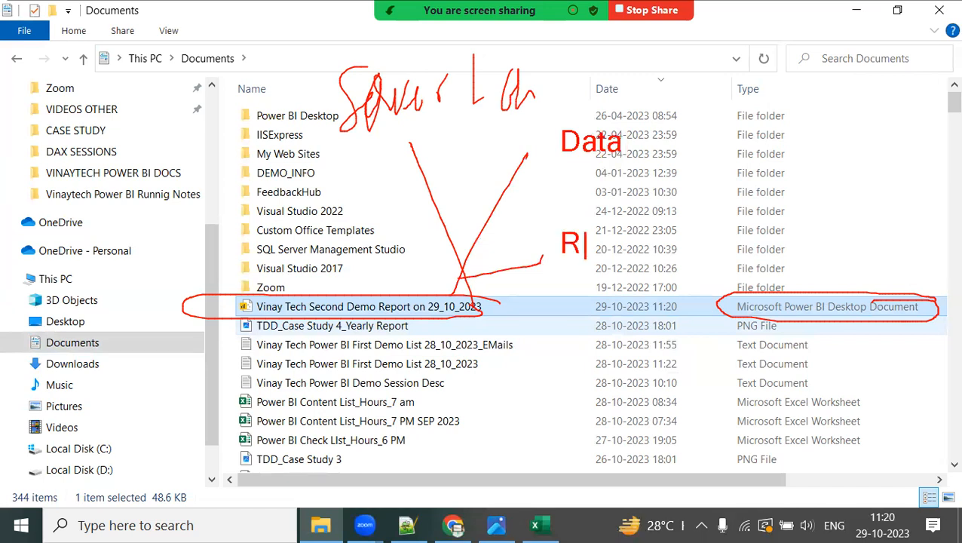
{"action": "type", "text": "eport---> "}
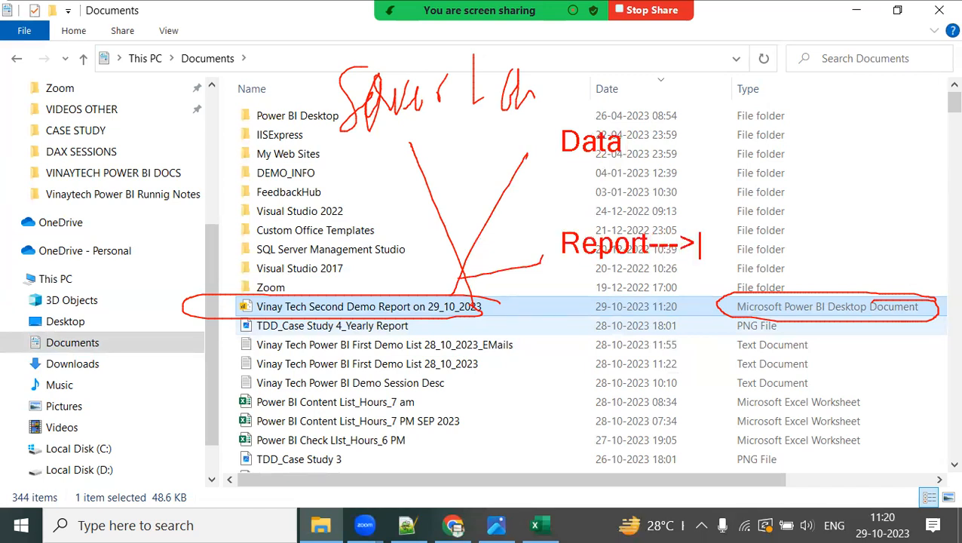
{"action": "type", "text": "Client"}
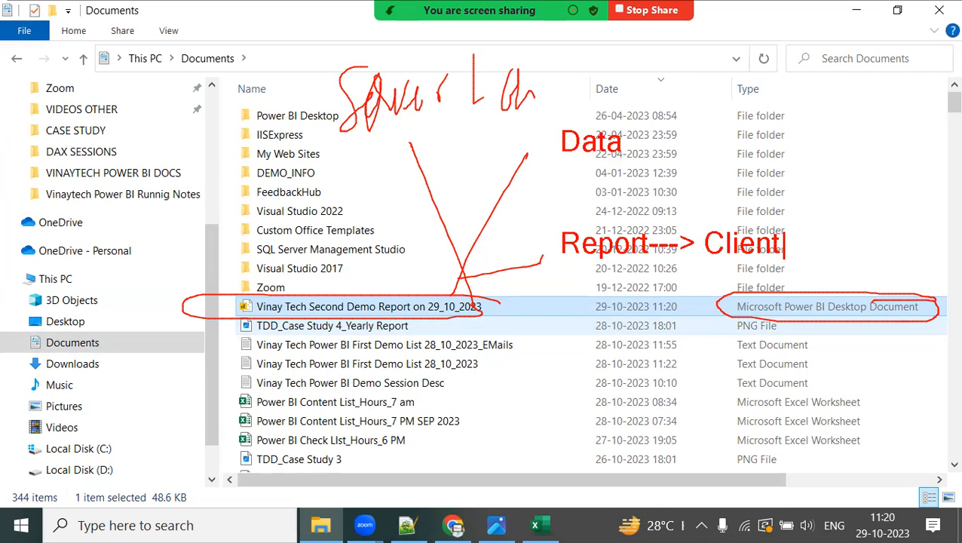
{"action": "key", "text": "alt+s"}
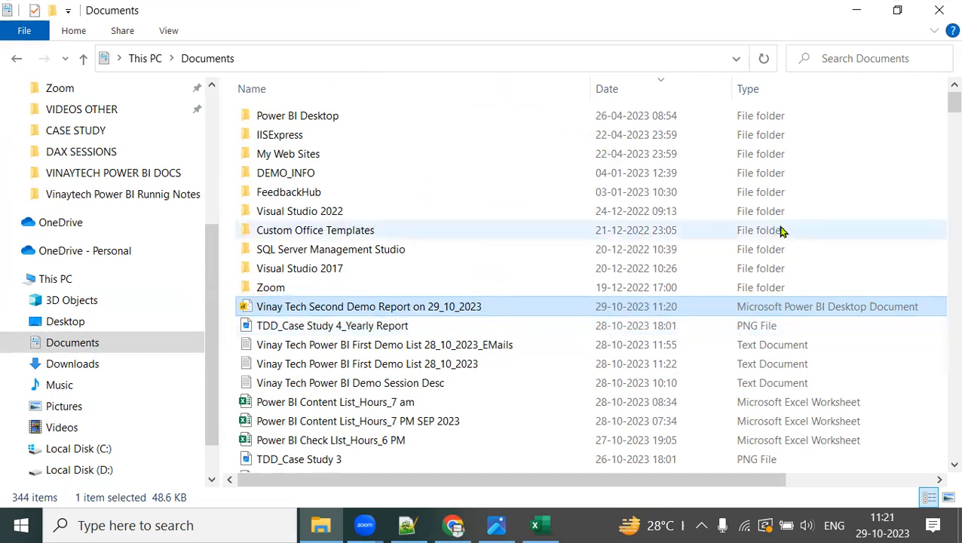